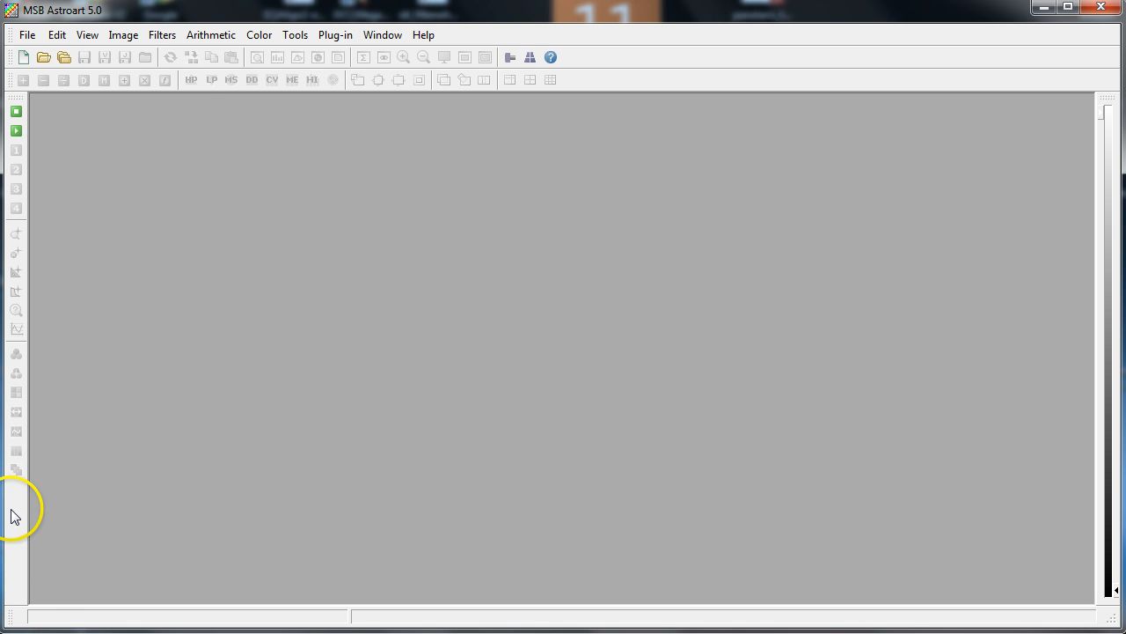
Open the file browser and navigate into the _2011 folder, then into the 2011-06-02 session folder
left_click(28, 35)
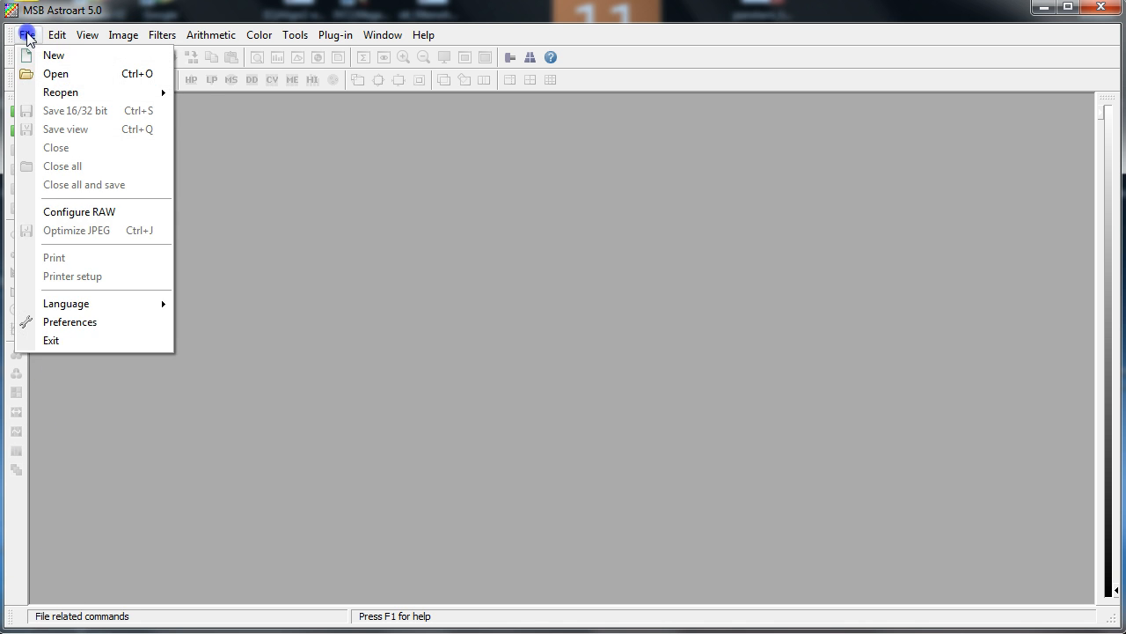
left_click(53, 73)
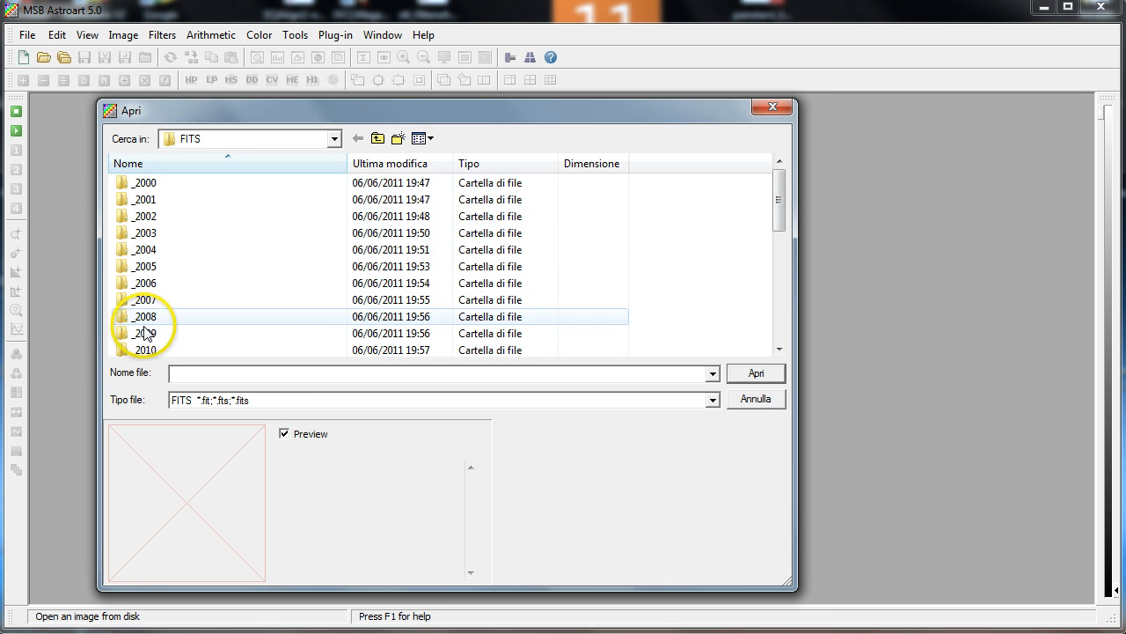
left_click_drag(777, 220, 783, 261)
double_click(148, 268)
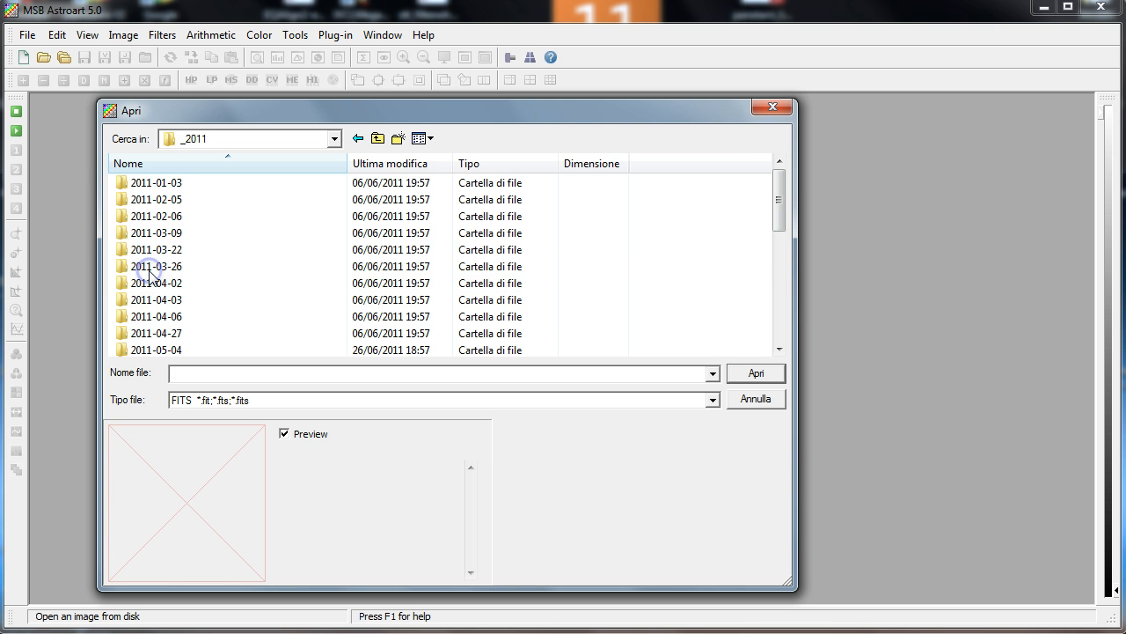
scroll(152, 274, "down", 4)
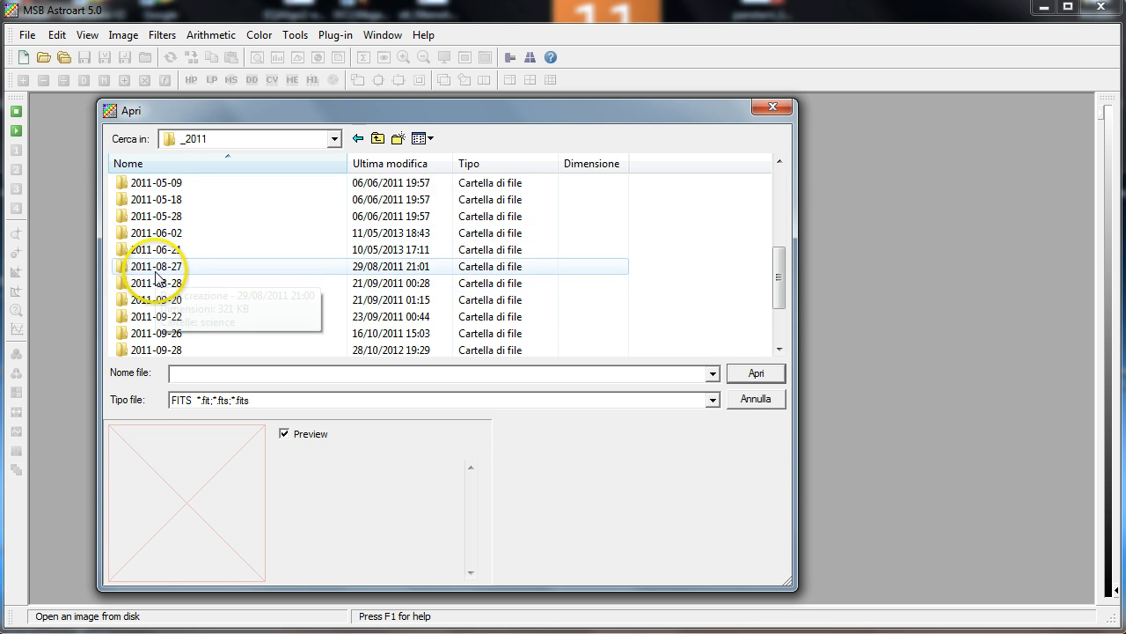
double_click(162, 234)
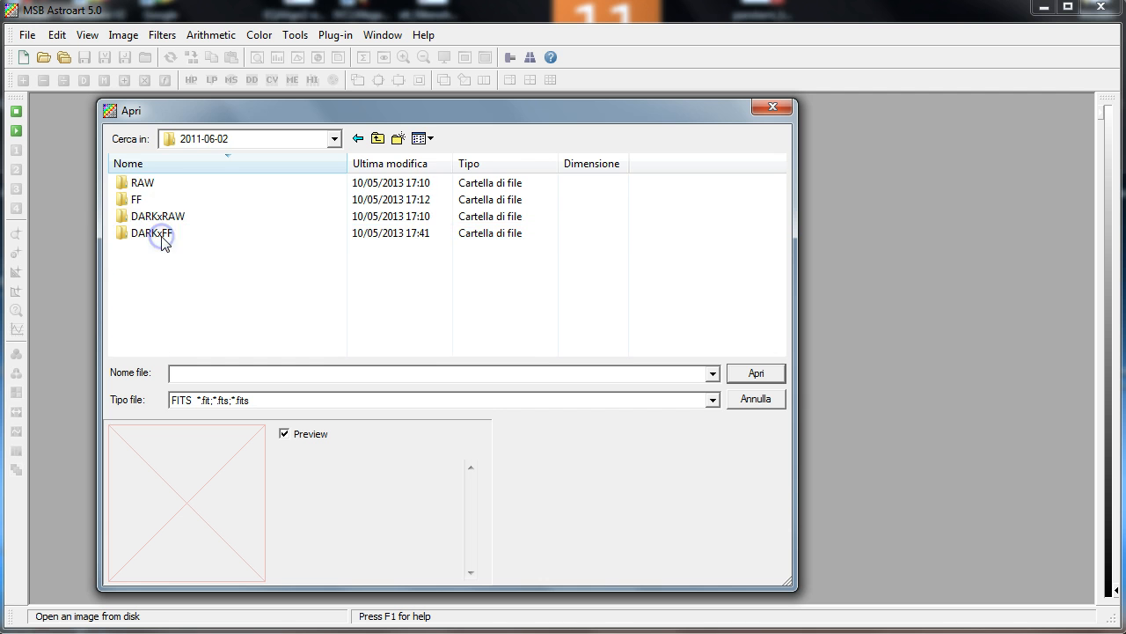
Open the RAW folder and step through the M51 light frames, previewing each one
double_click(138, 183)
left_click(138, 183)
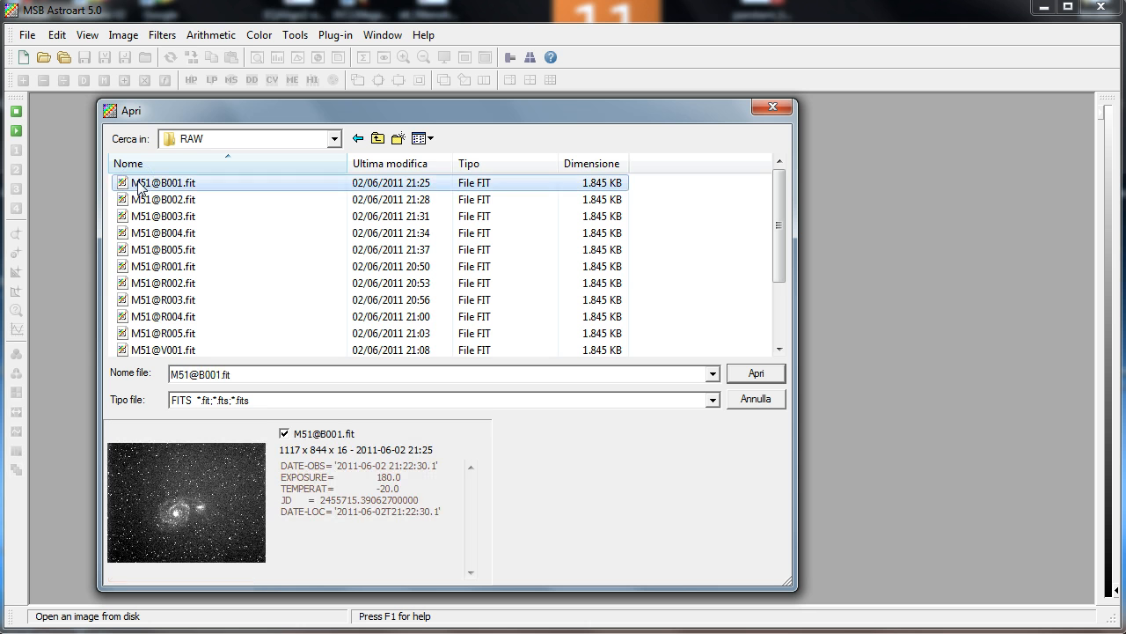
key("Down")
key("Down")
key("Down")
key("Down")
key("Down")
key("Down")
key("Down")
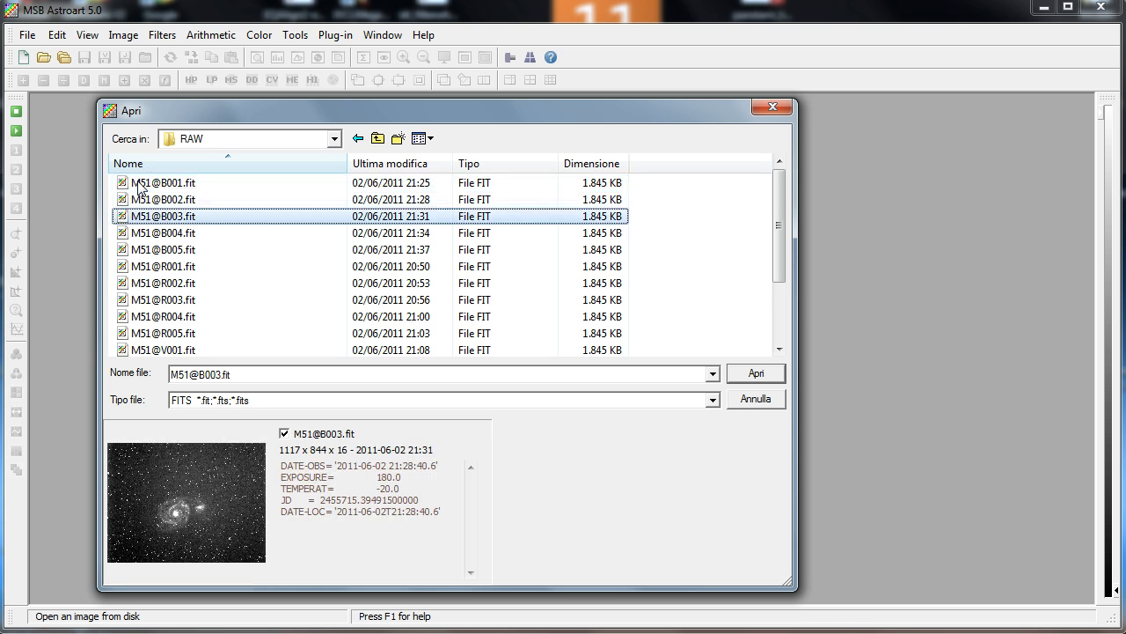
key("Down")
key("Down")
key("Down")
key("Down")
key("Down")
key("Down")
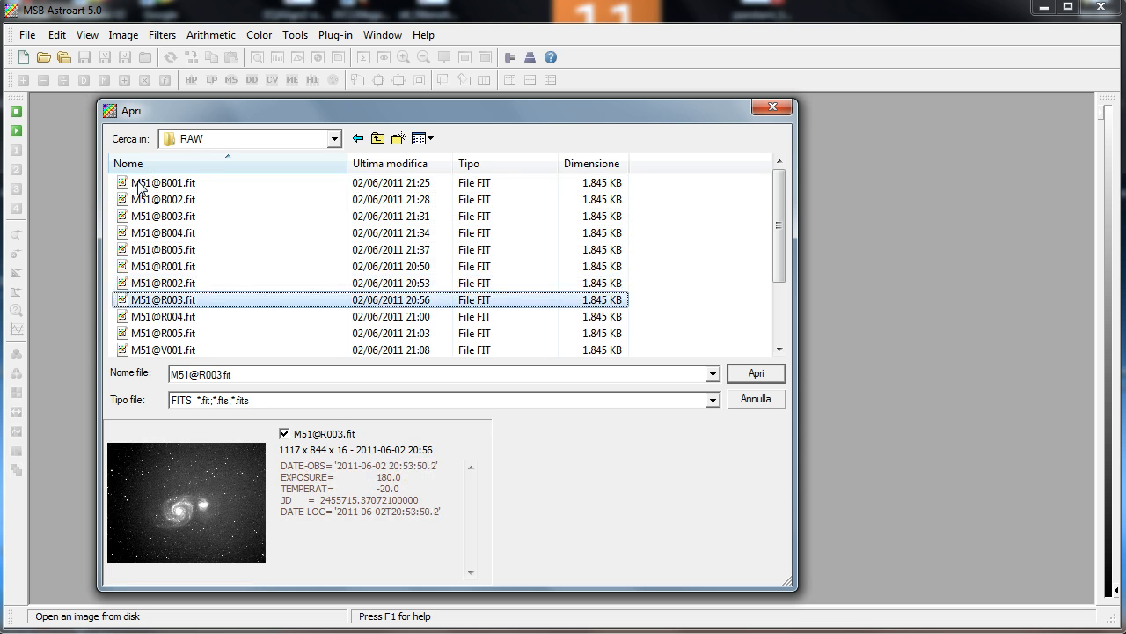
key("Down")
key("Down")
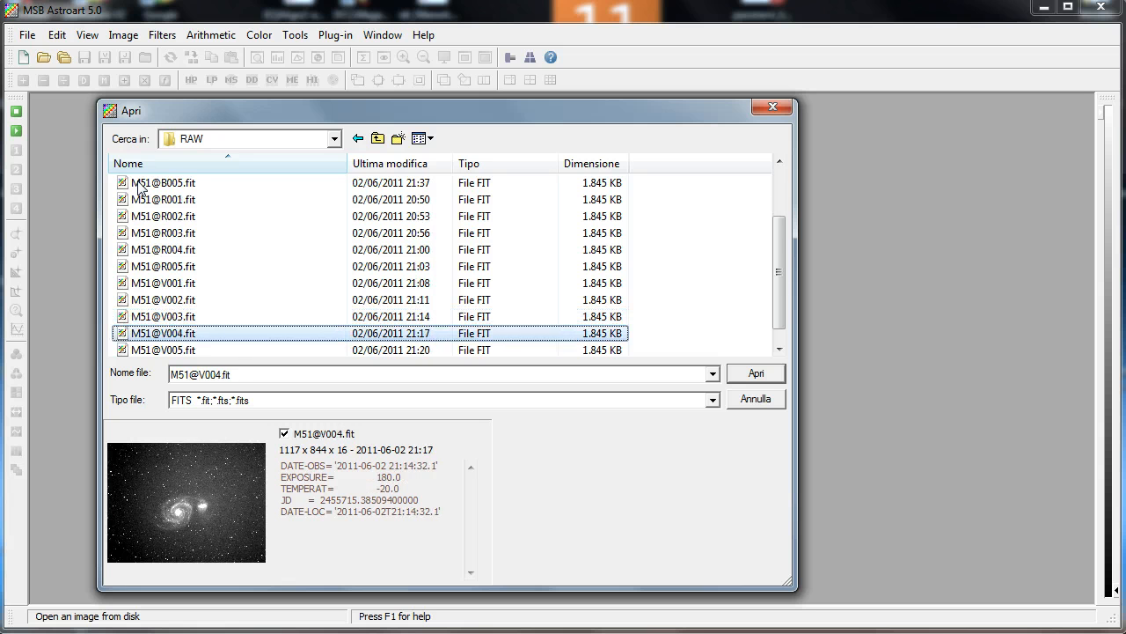
key("Up")
key("Up")
key("Up")
key("Up")
key("Up")
key("Up")
key("Up")
key("Up")
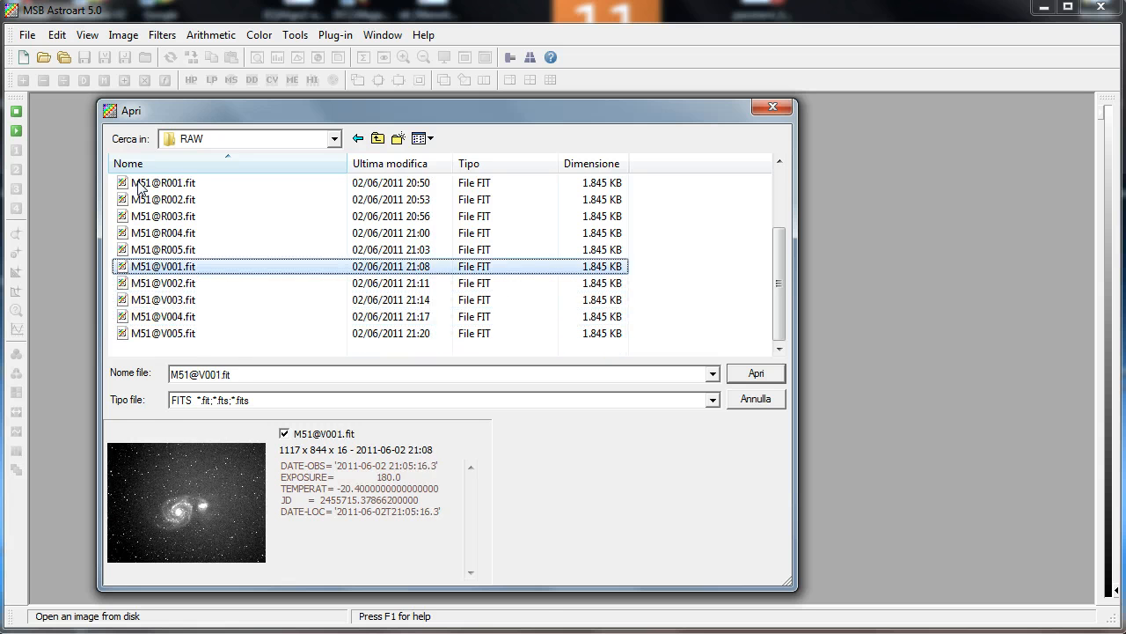
key("Up")
key("Up")
key("Up")
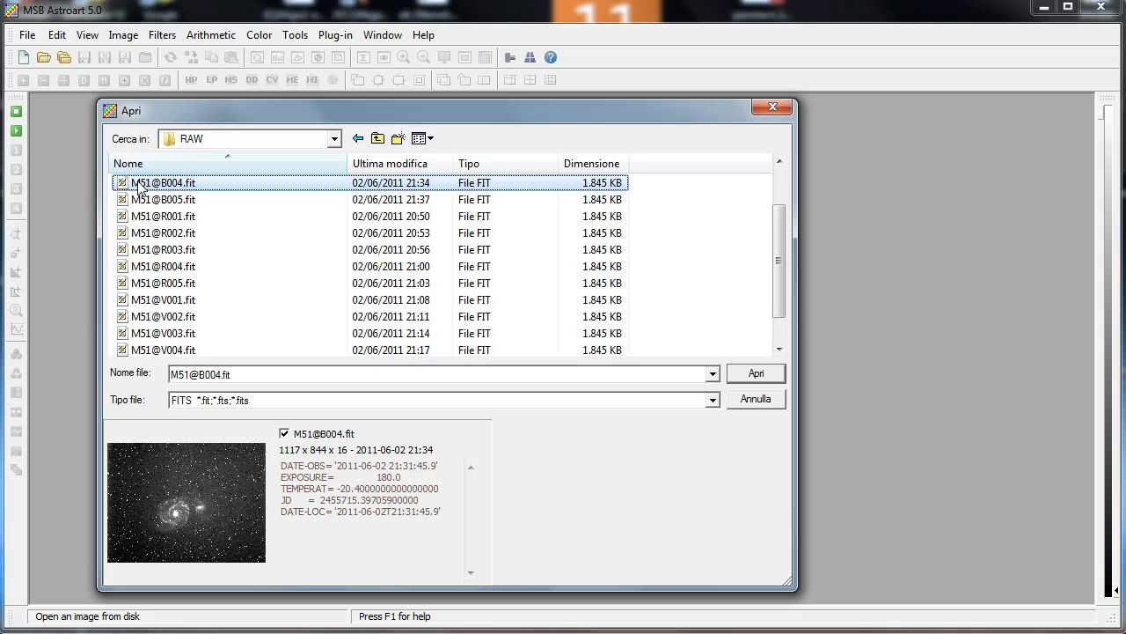
key("Up")
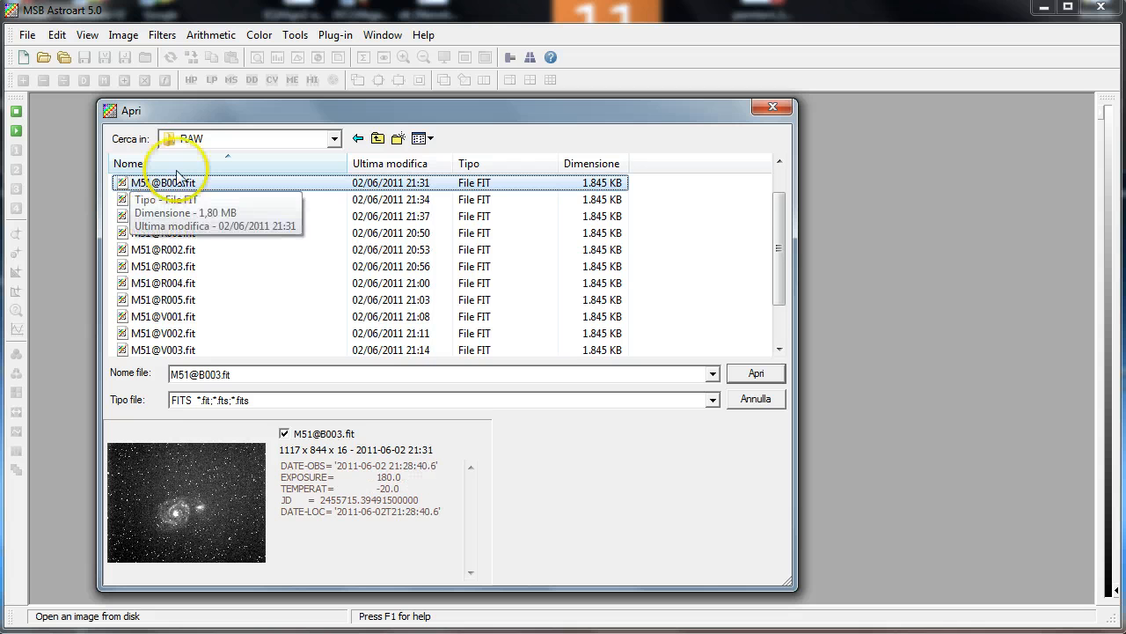
Go up a level, open the DARKxRAW folder and preview each dark180 frame
left_click(377, 139)
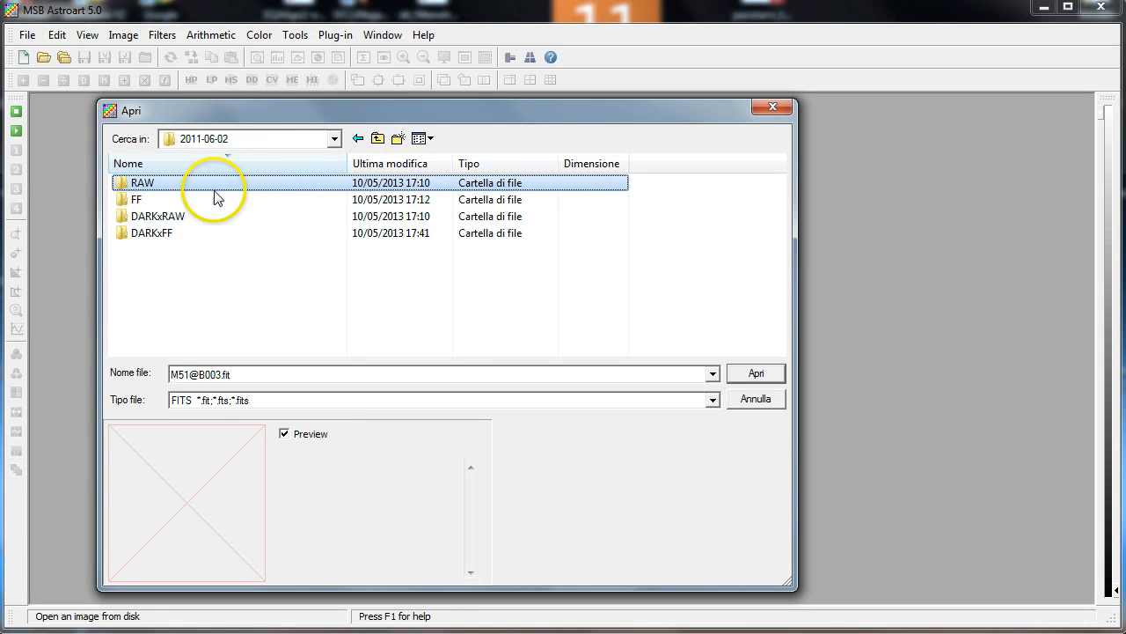
double_click(152, 218)
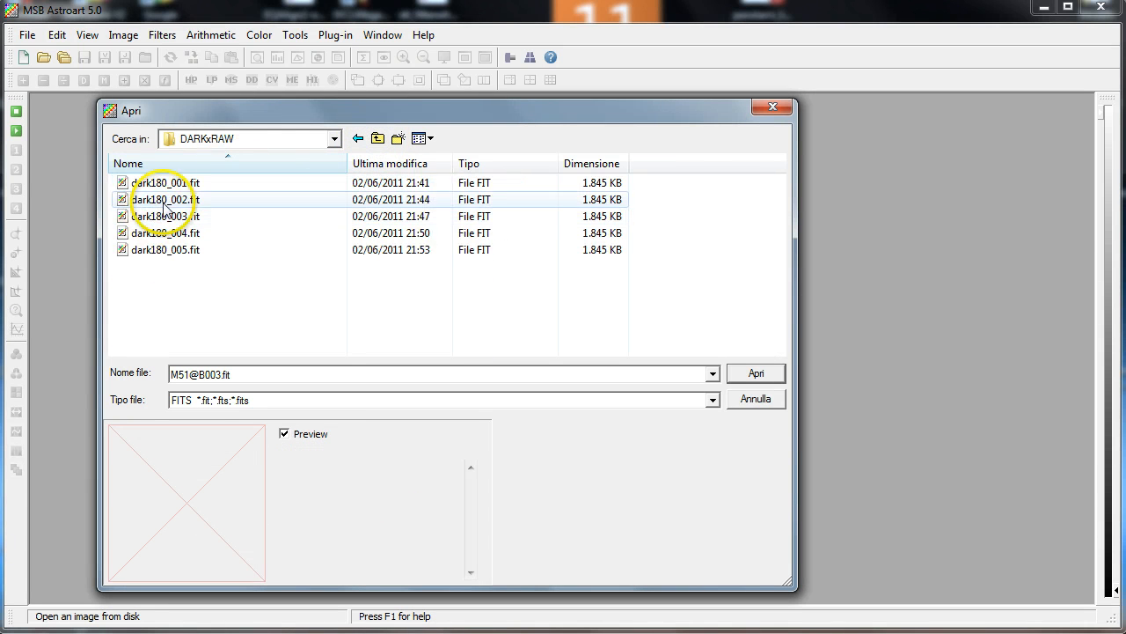
left_click(132, 183)
left_click(168, 201)
left_click(167, 215)
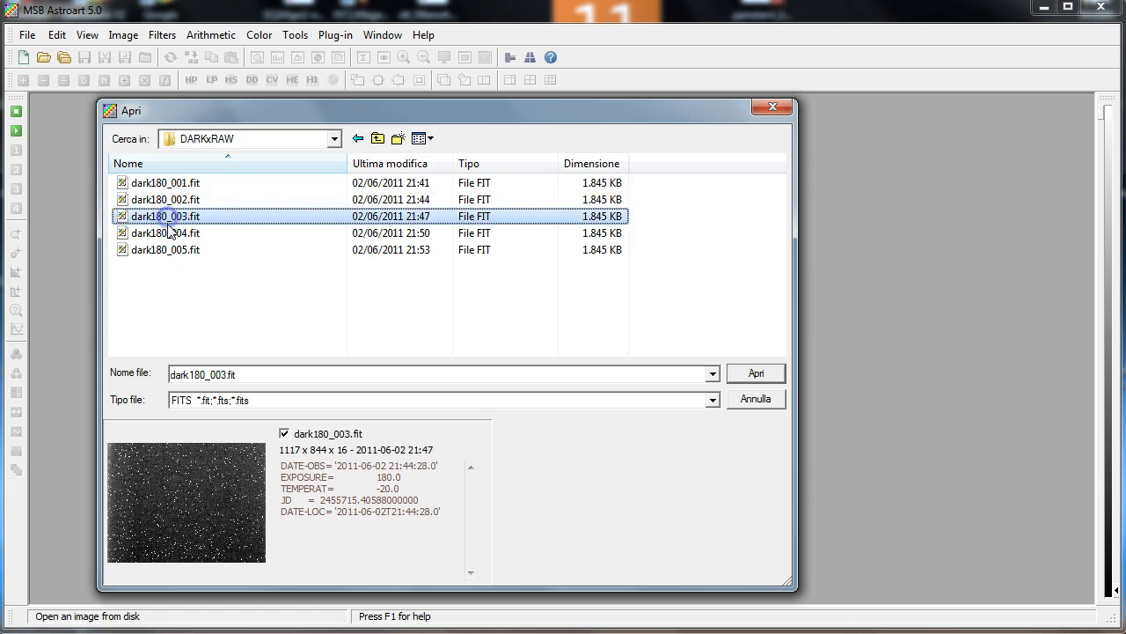
left_click(168, 232)
left_click(173, 250)
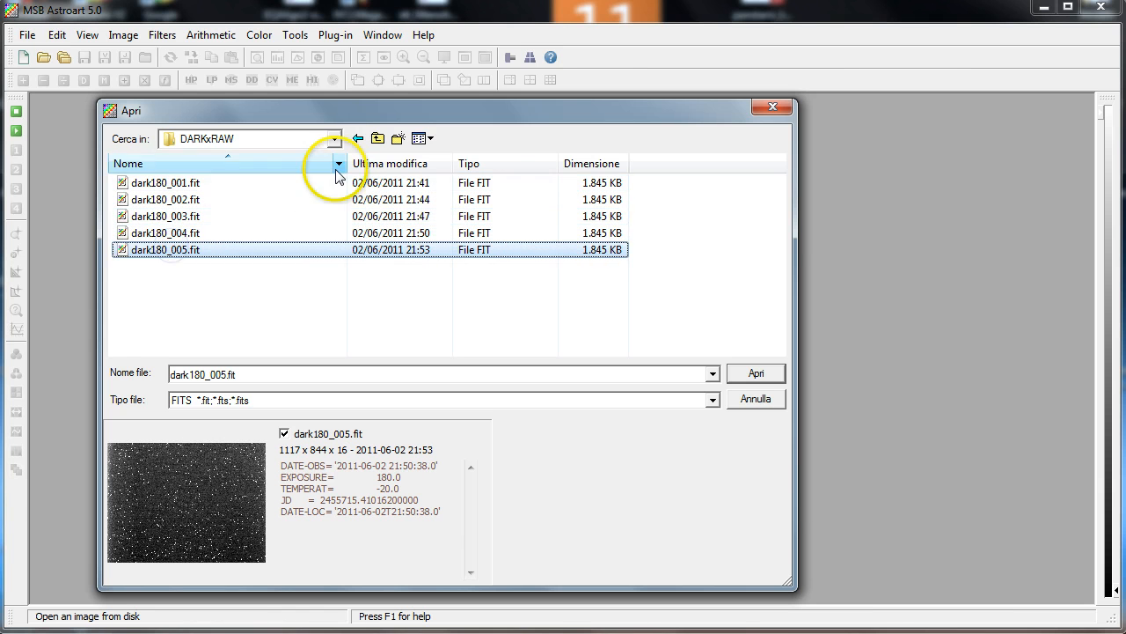
Go up a level, open the FF folder and preview each flat field frame
left_click(379, 139)
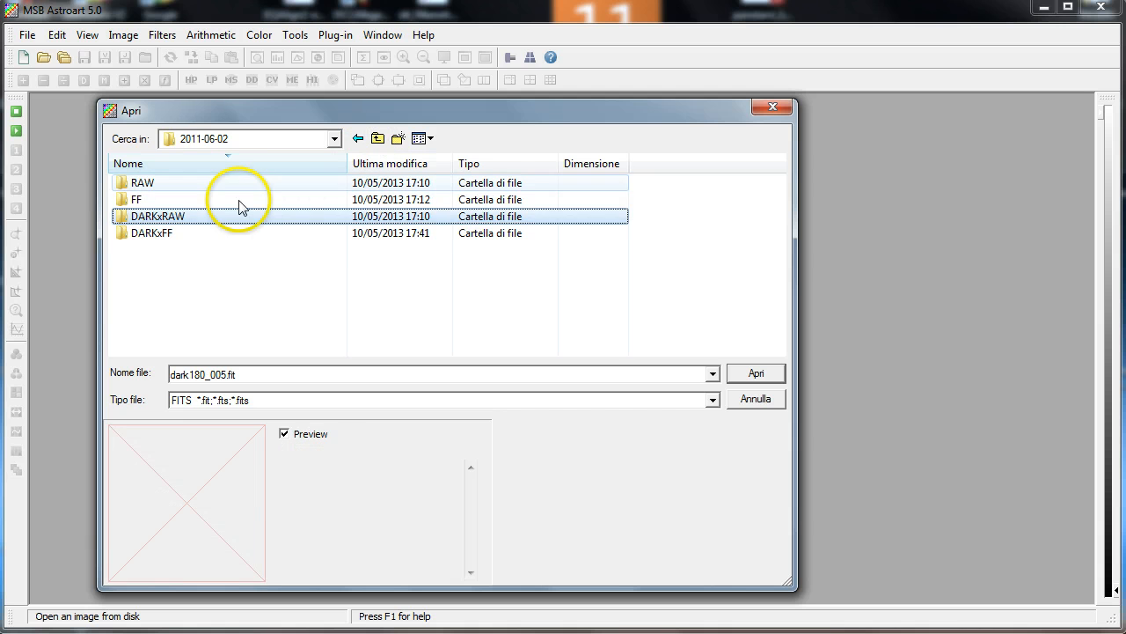
left_click(181, 237)
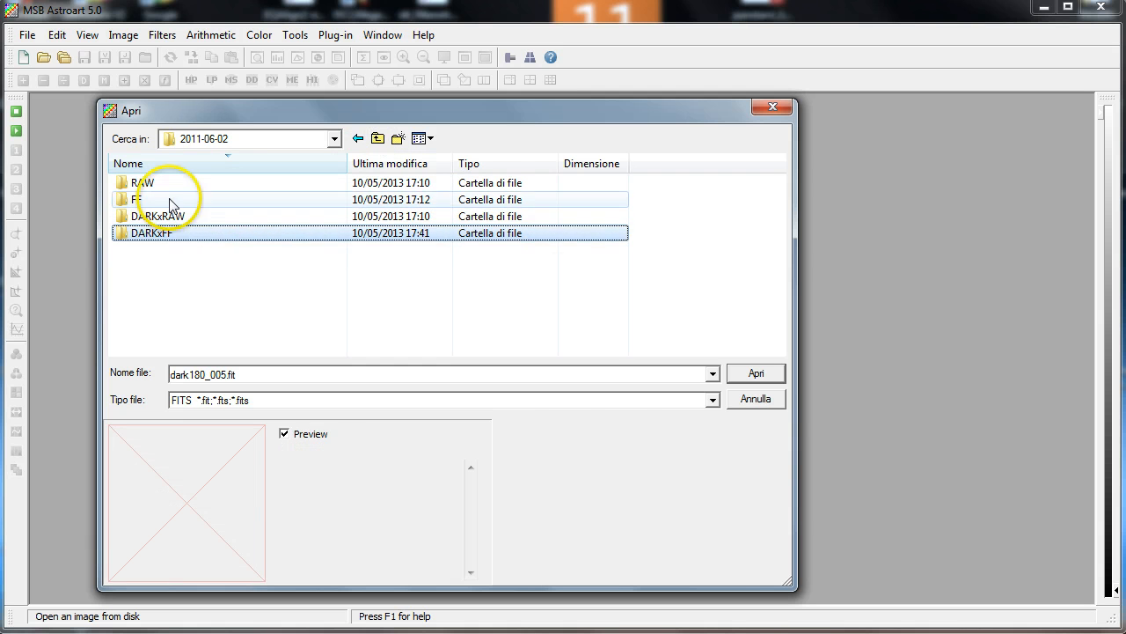
double_click(174, 201)
left_click(172, 189)
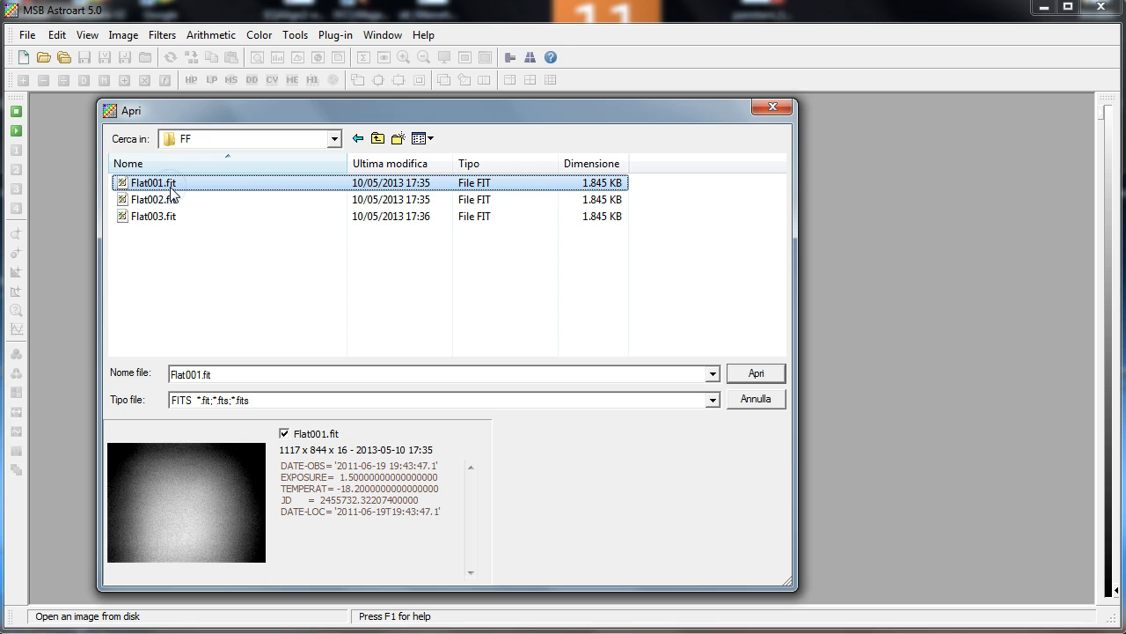
left_click(172, 201)
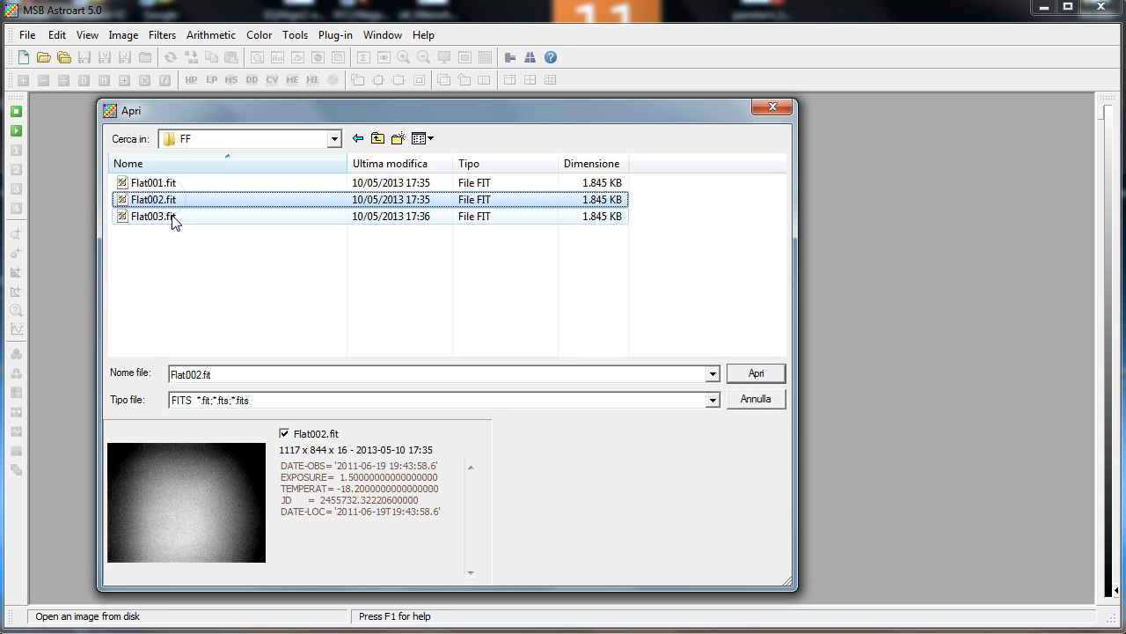
left_click(174, 219)
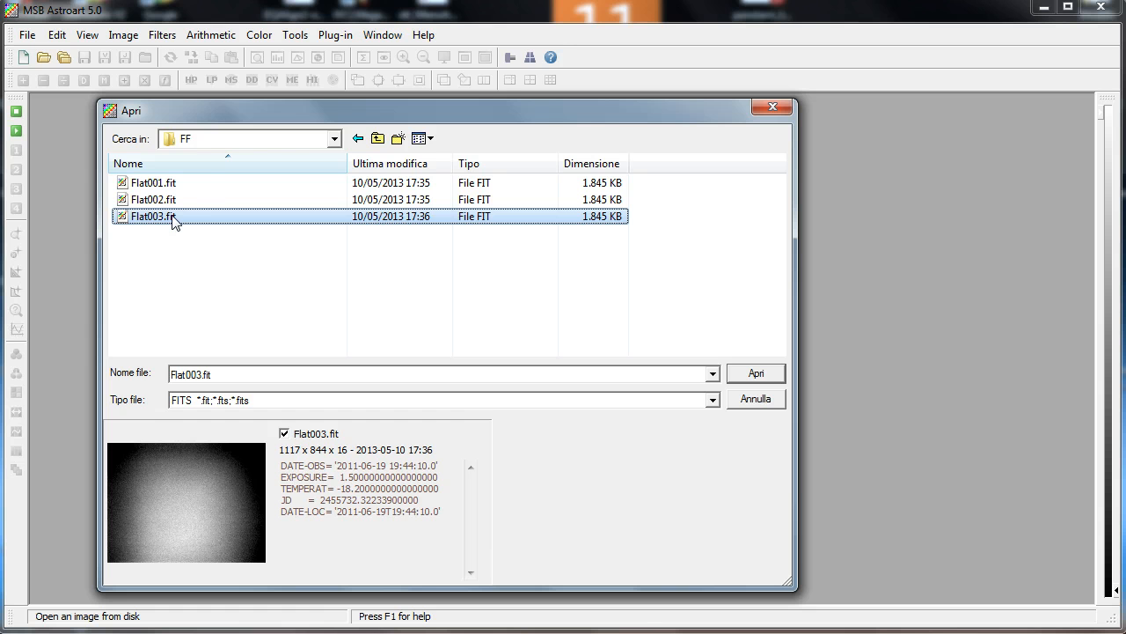
Preview each dark frame in the DARKxFF folder, then close the file browser without opening anything
left_click(378, 139)
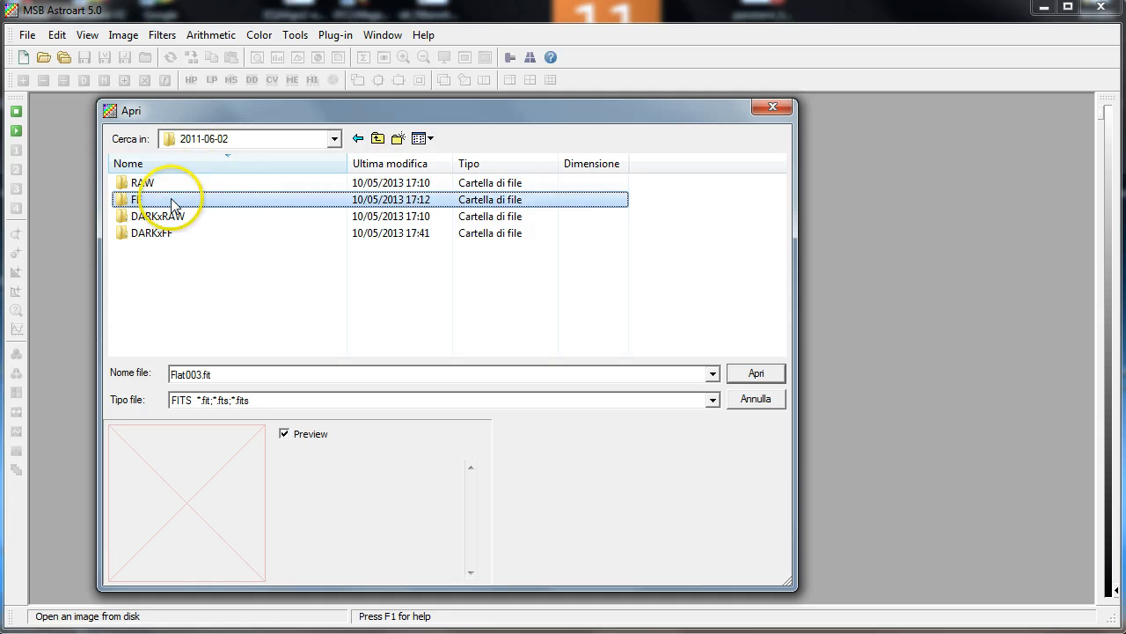
left_click(159, 217)
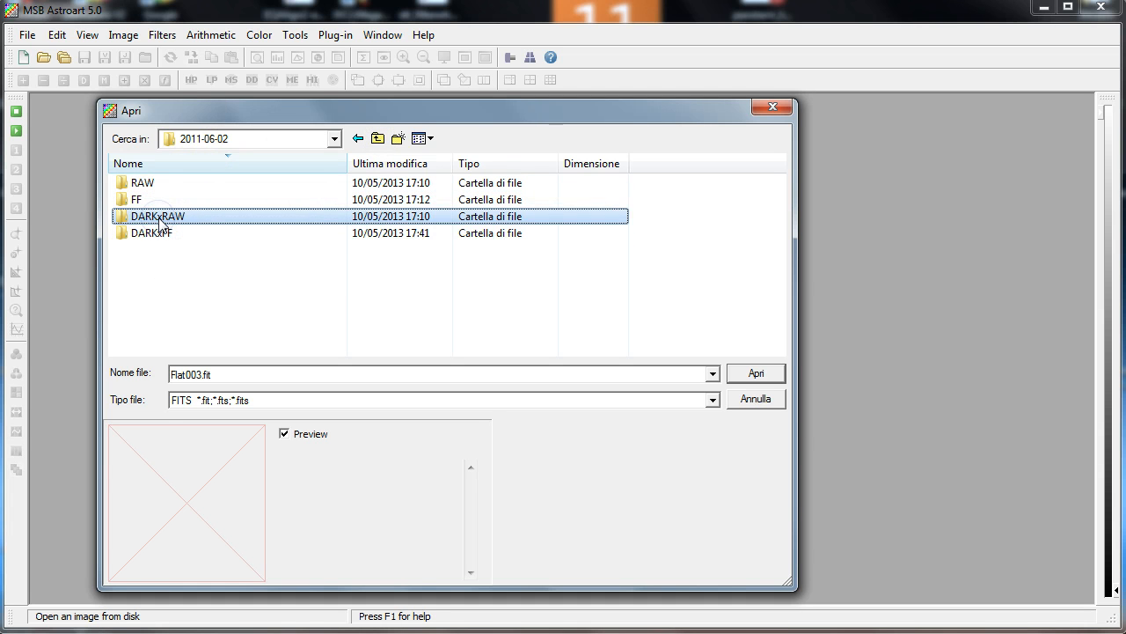
double_click(151, 230)
left_click(165, 184)
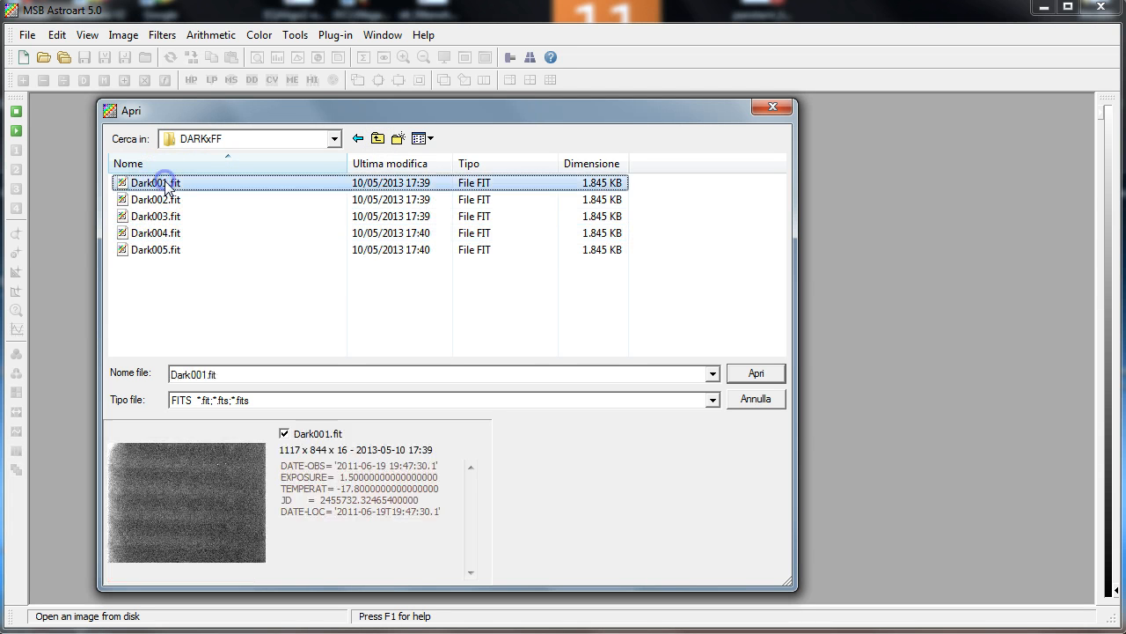
left_click(163, 200)
left_click(163, 217)
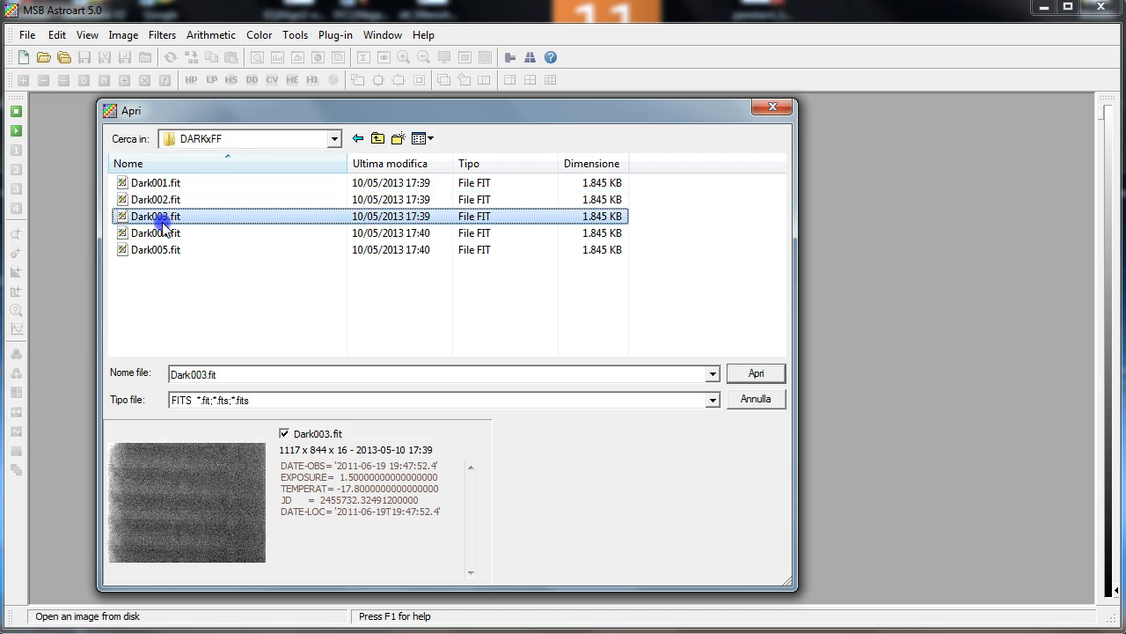
left_click(163, 233)
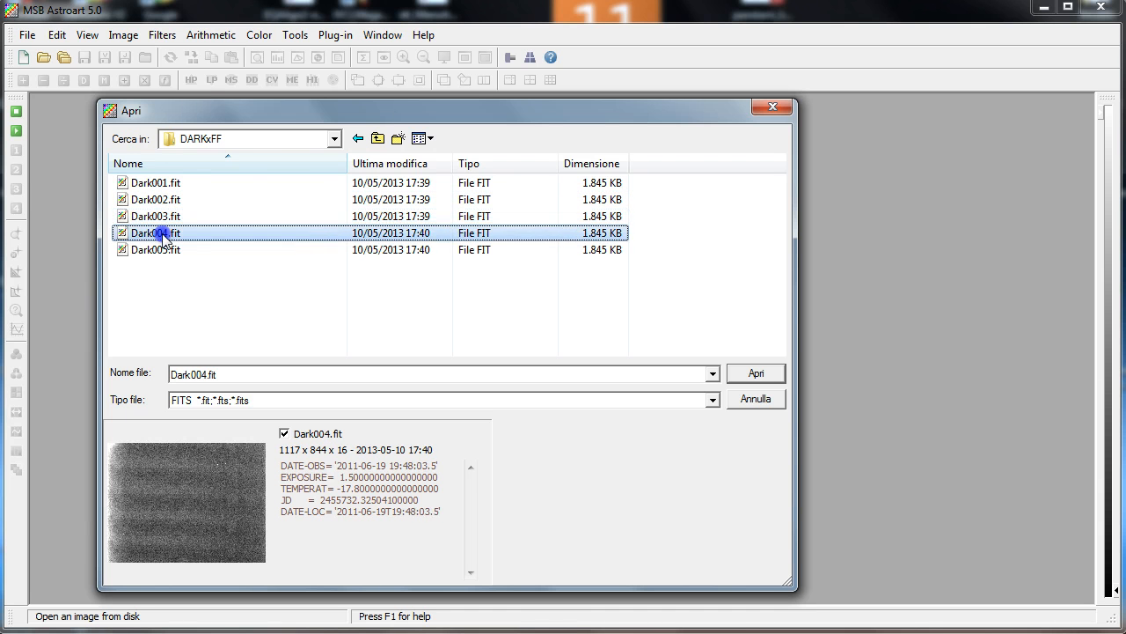
left_click(377, 138)
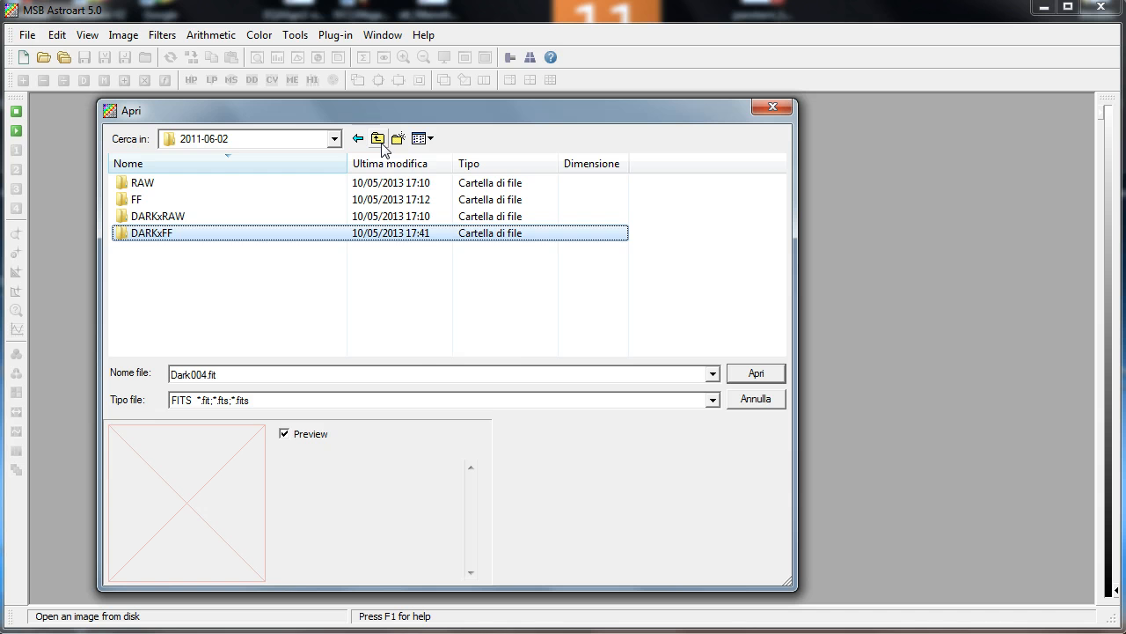
left_click(379, 139)
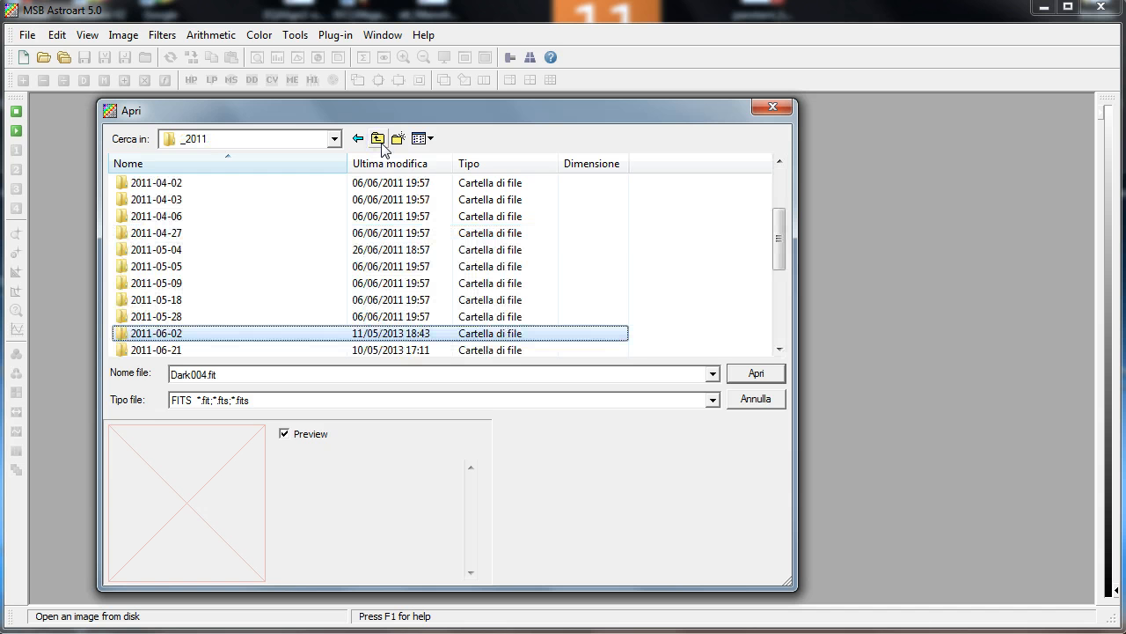
left_click(759, 402)
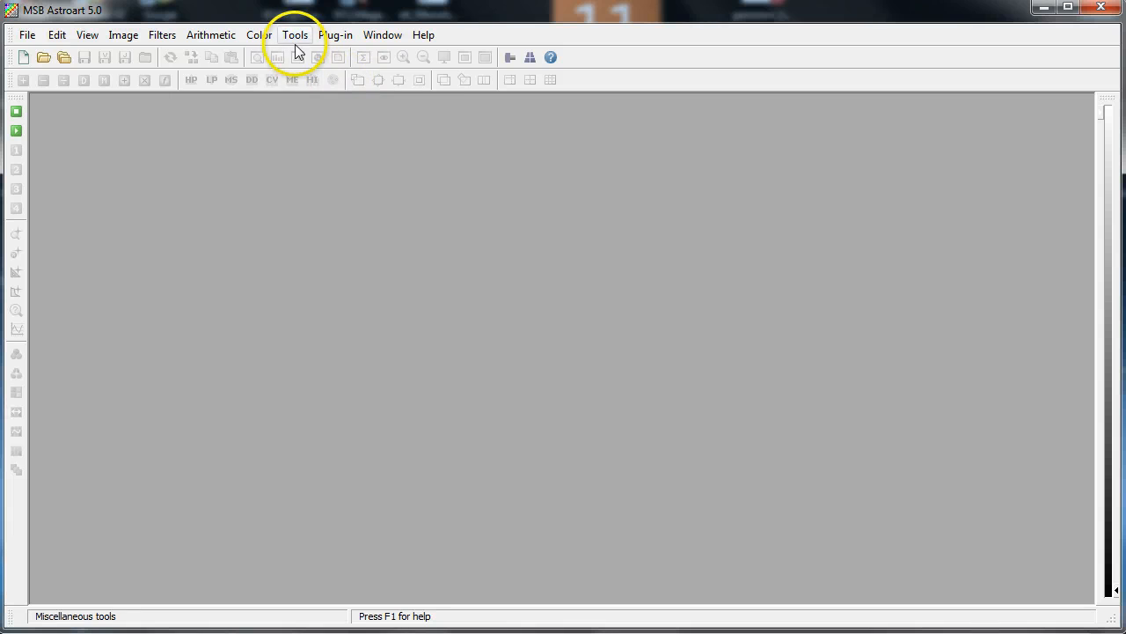
Open the Preprocessing tool and browse its folder tree to the _2011 / 2011-06-02 folder
left_click(303, 37)
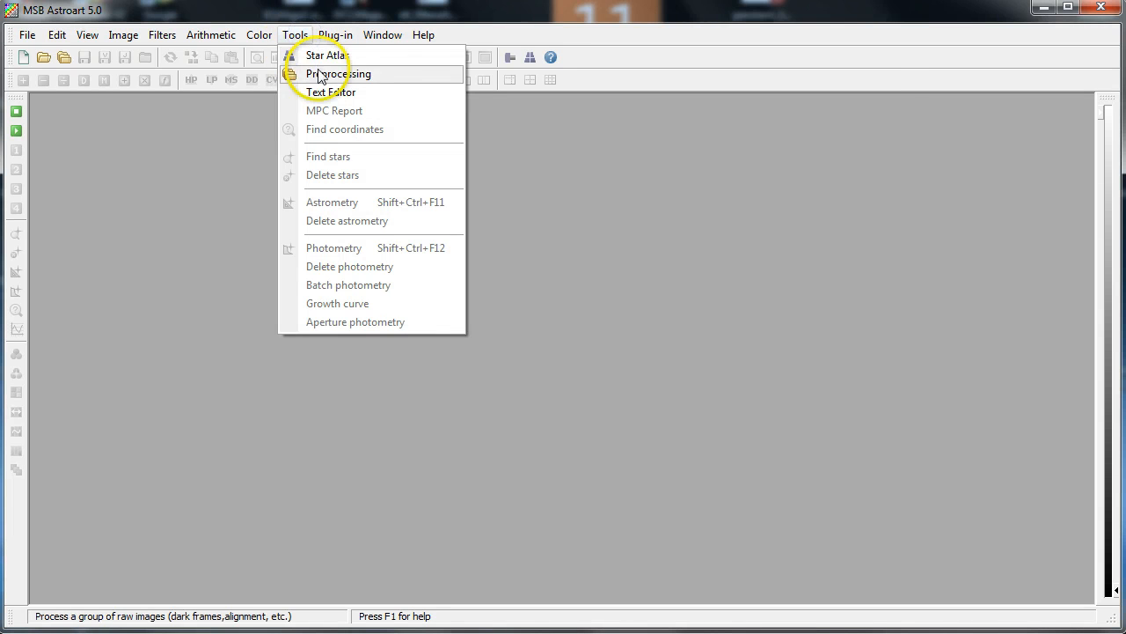
left_click(318, 72)
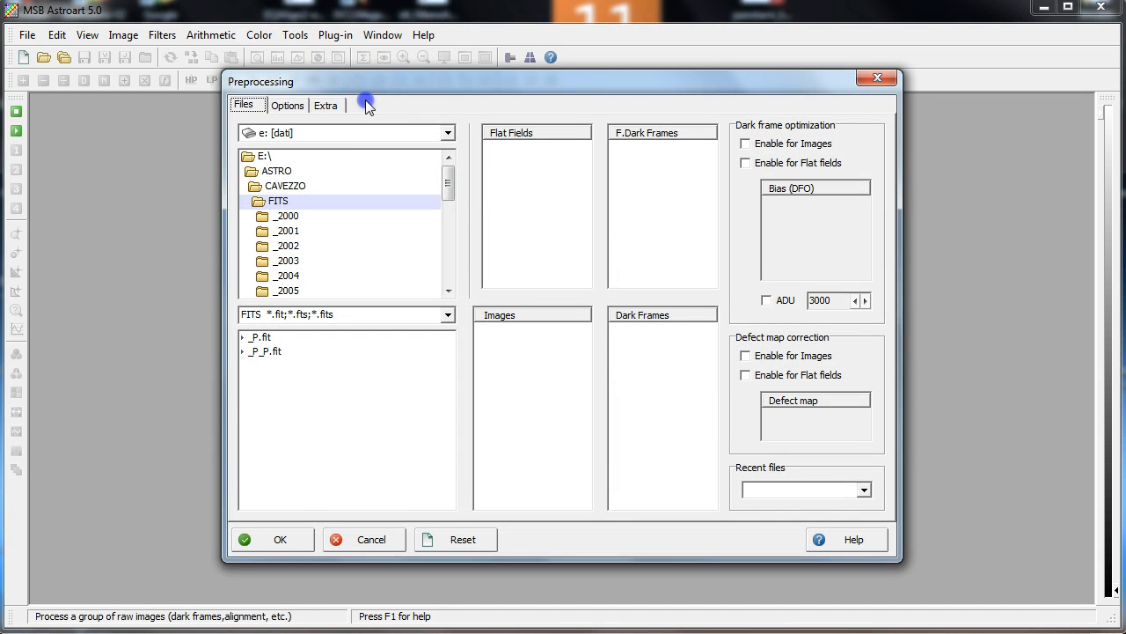
left_click_drag(366, 93, 312, 124)
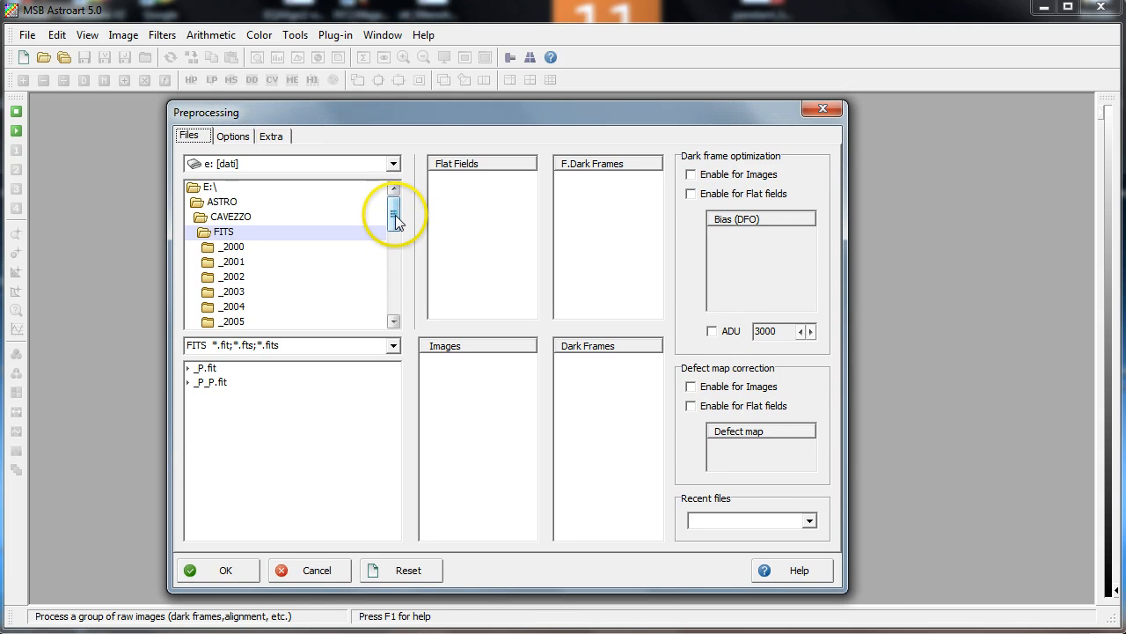
left_click_drag(395, 215, 383, 264)
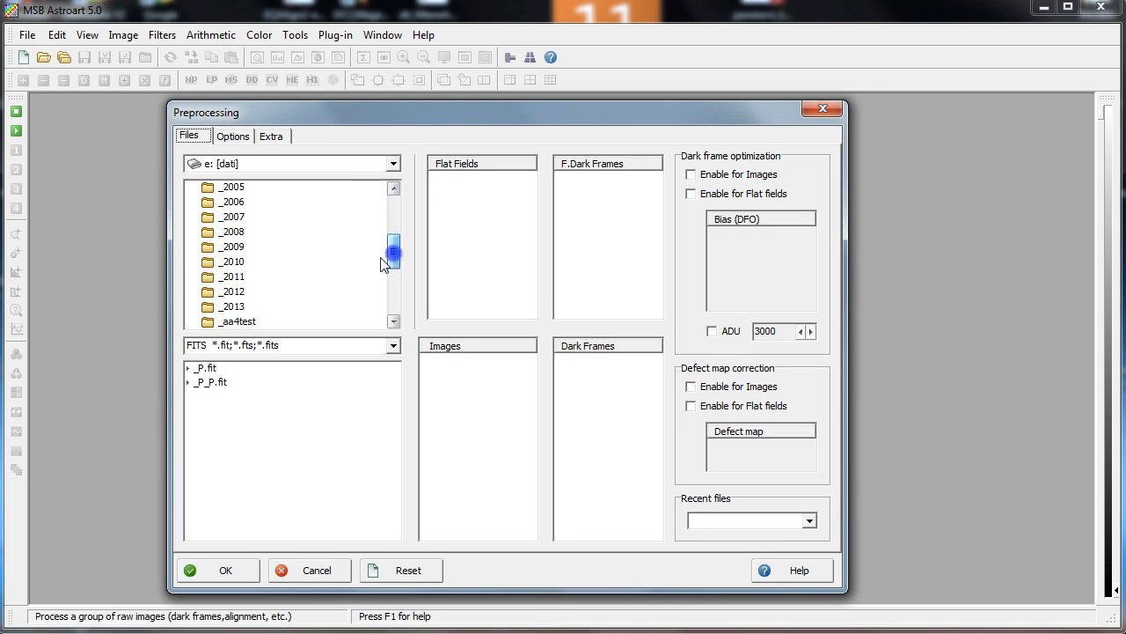
double_click(233, 276)
left_click_drag(393, 222, 393, 272)
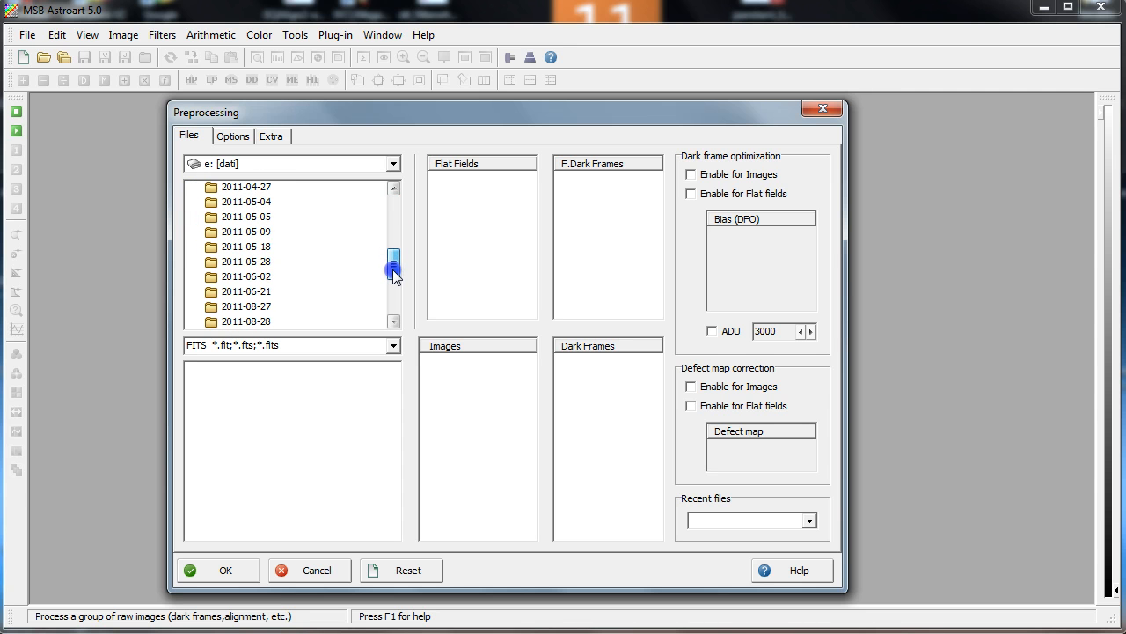
double_click(299, 277)
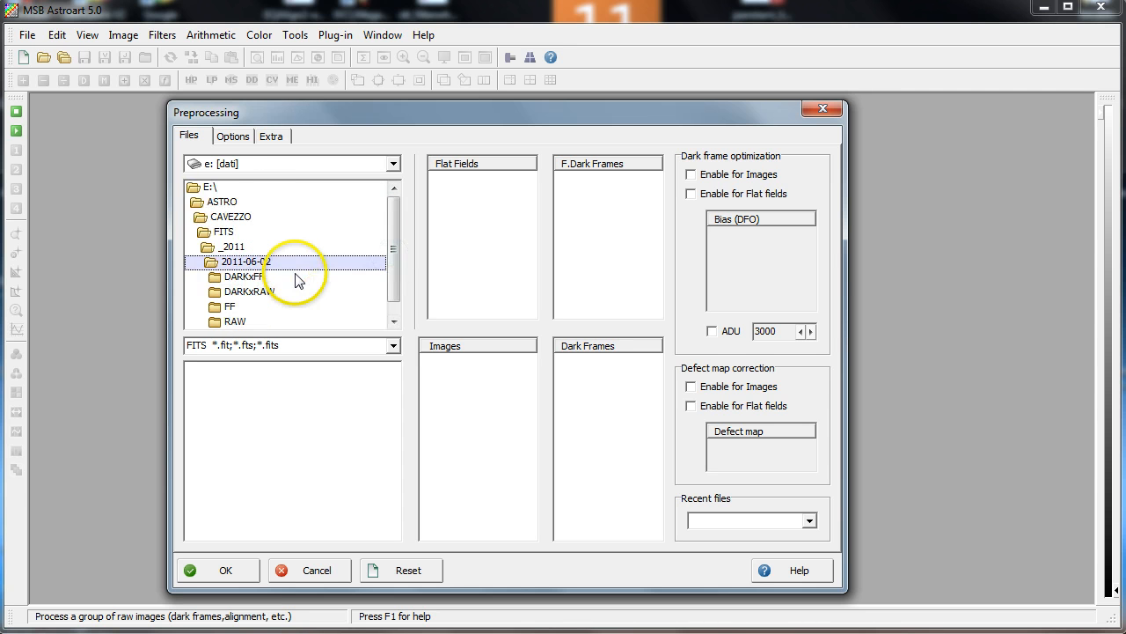
Open the RAW folder and add the five M51@B frames, B001 to B005, to the Images list
left_click_drag(392, 251, 391, 274)
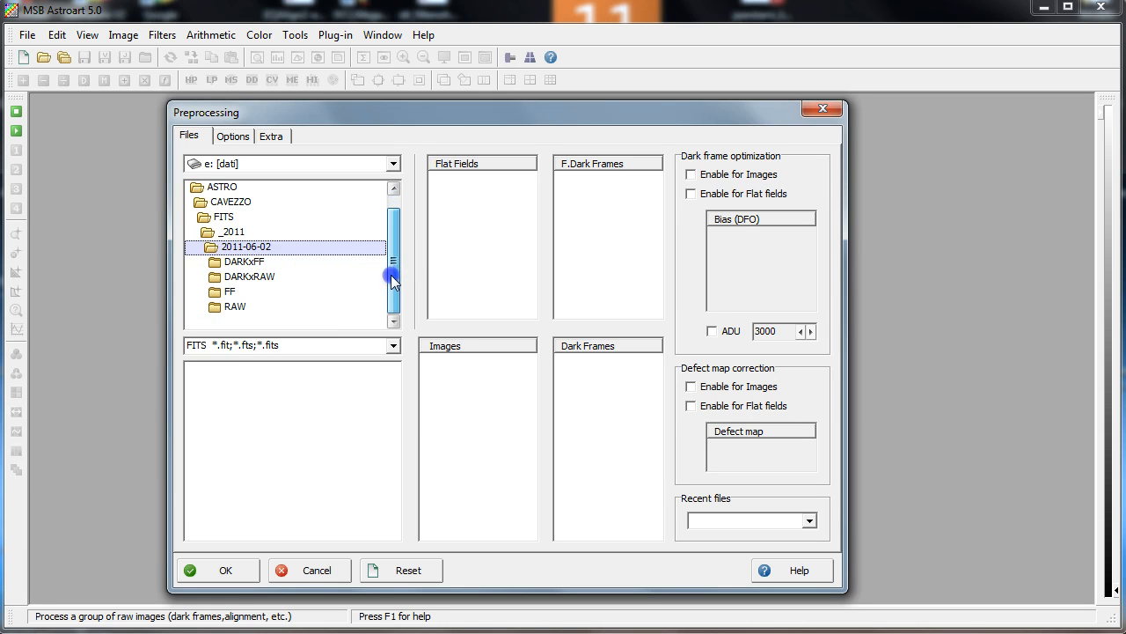
double_click(234, 305)
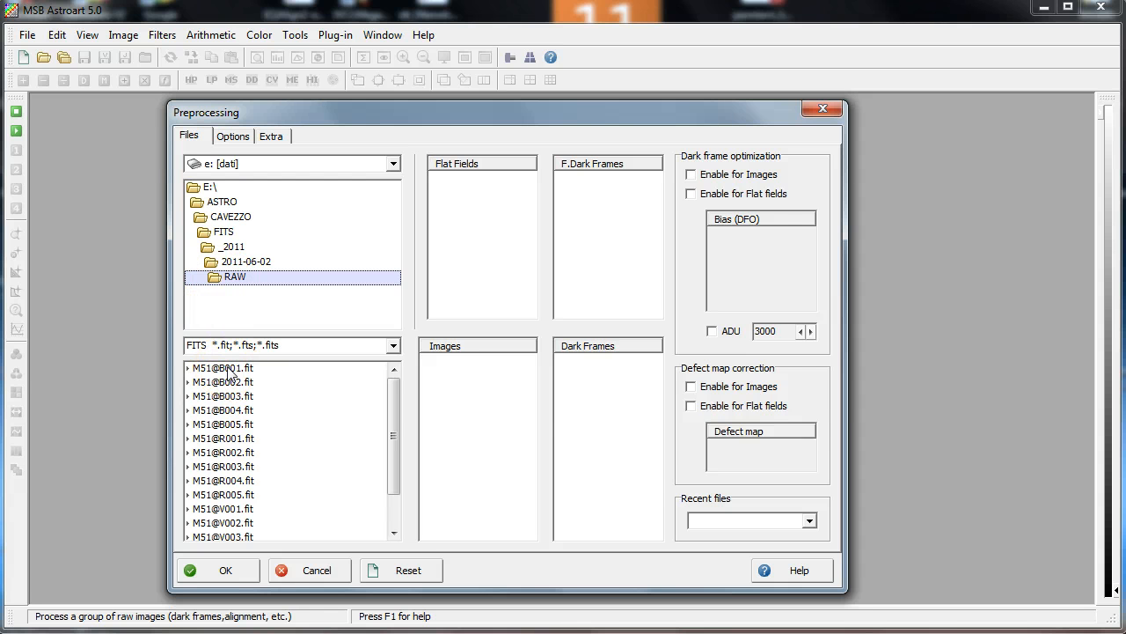
left_click(227, 370)
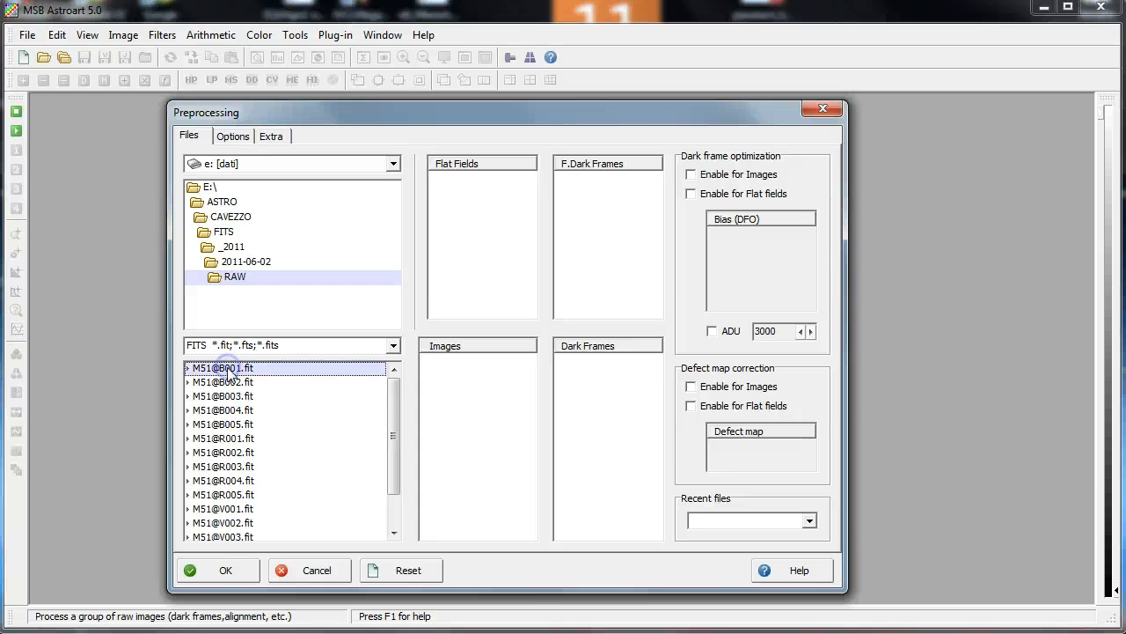
left_click(236, 429)
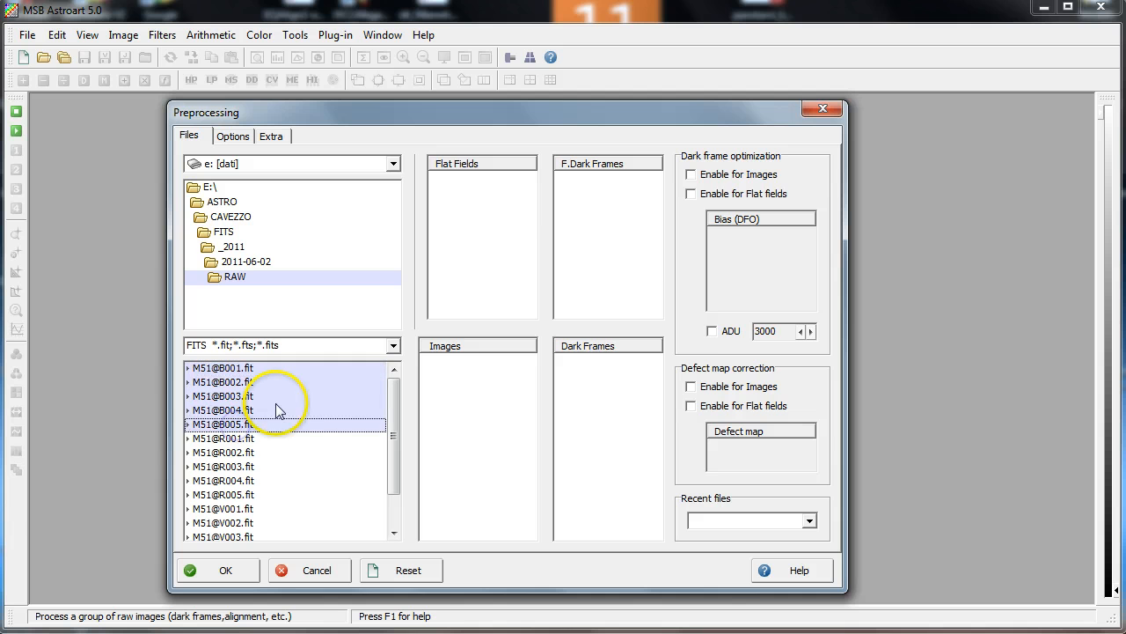
left_click_drag(276, 403, 468, 395)
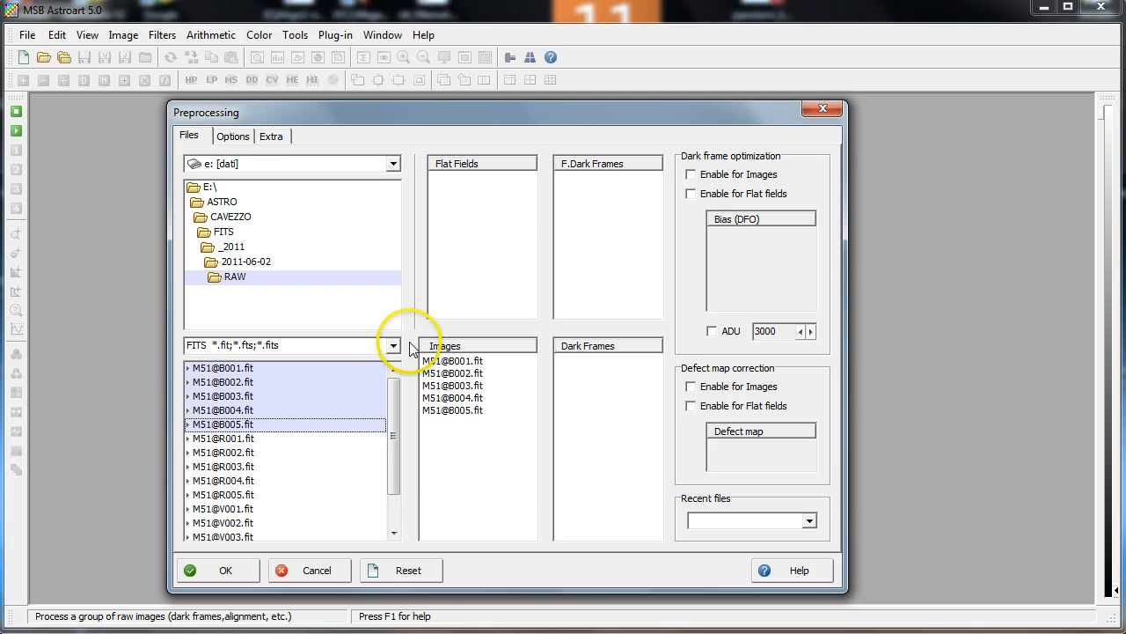
Open the DARKxRAW folder and add dark180_001 to dark180_005 to the Dark Frames list
double_click(248, 262)
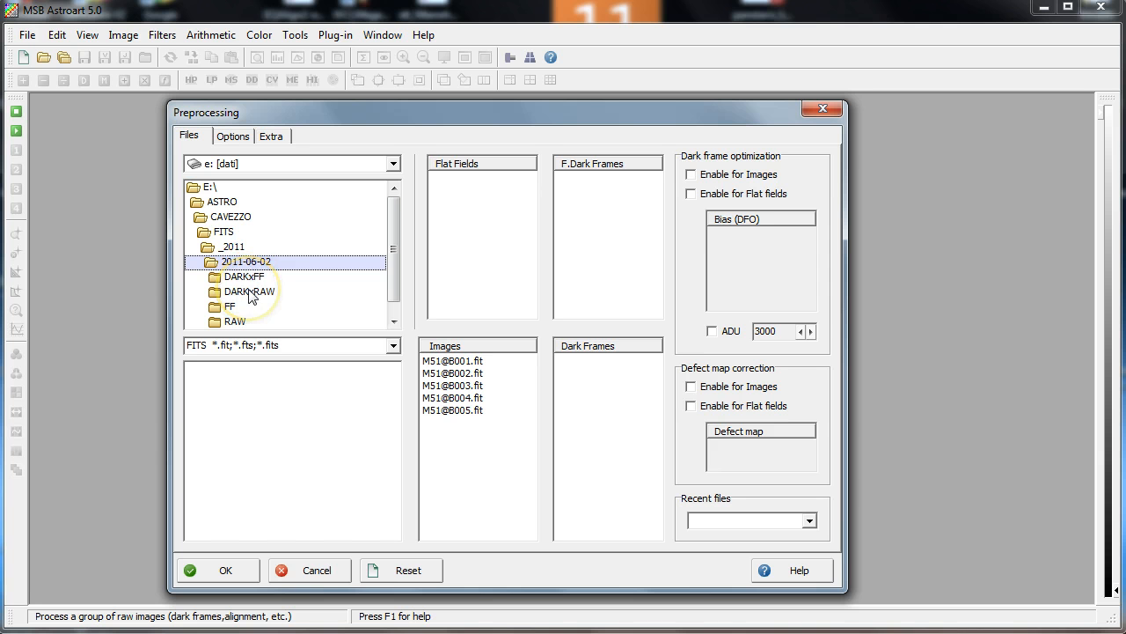
double_click(249, 293)
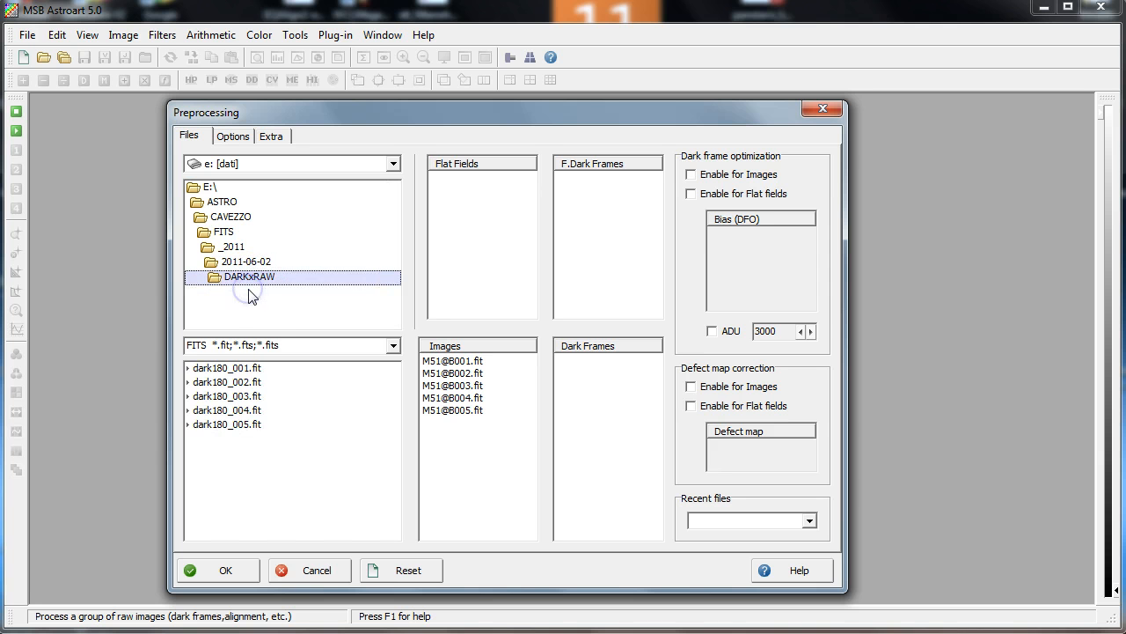
left_click(255, 367)
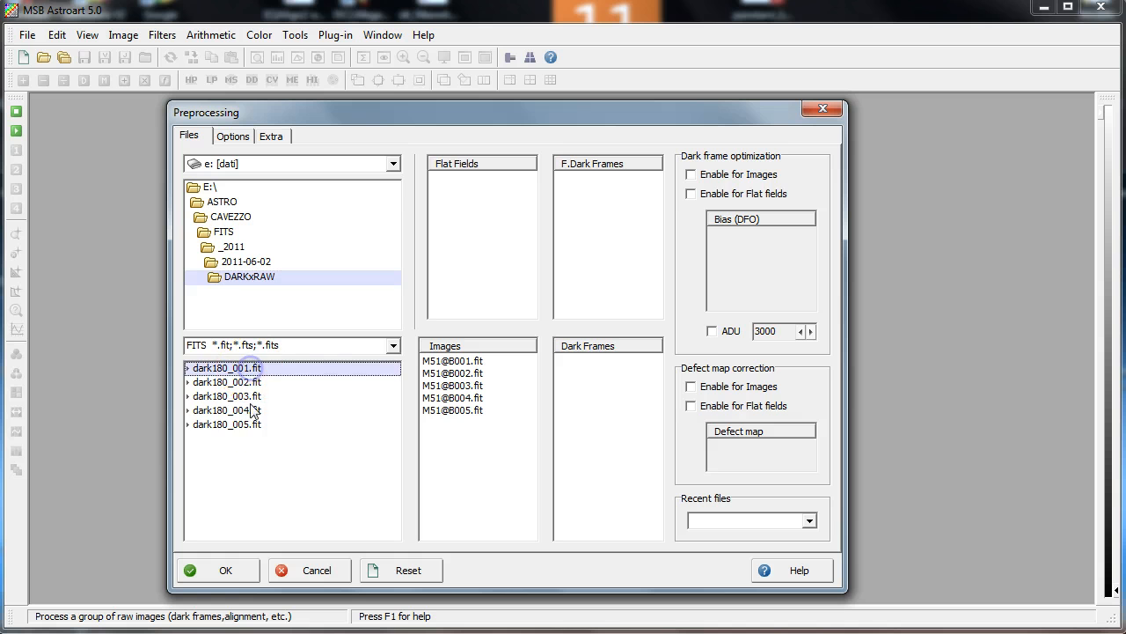
left_click(251, 427, "shift")
left_click_drag(264, 400, 593, 419)
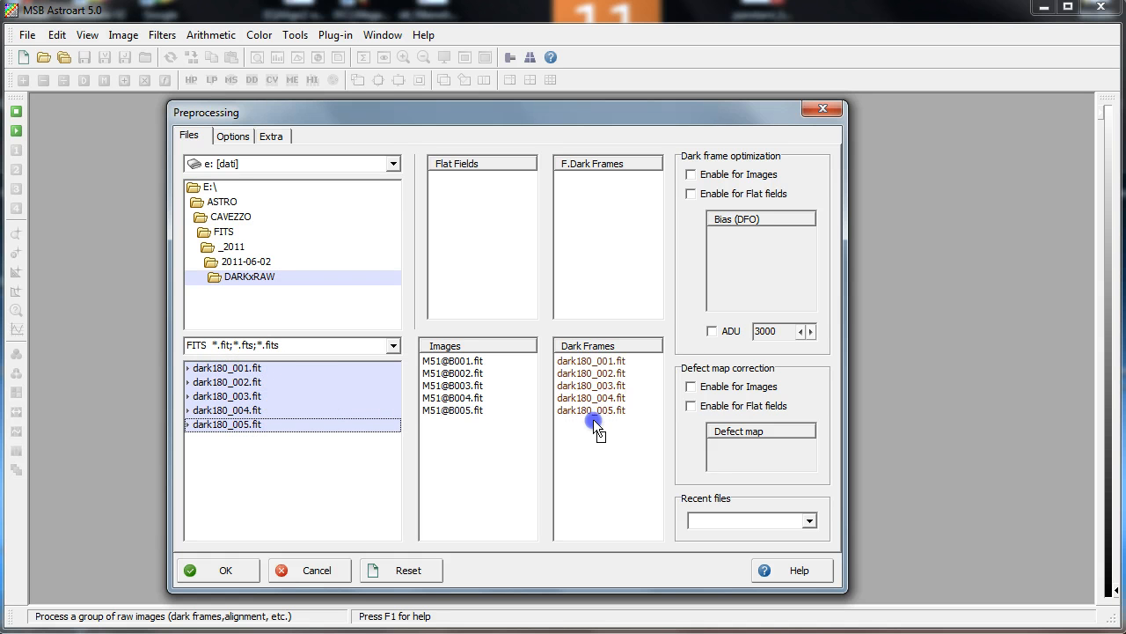
Open the FF folder and add Flat001 to Flat003 to the Flat Fields list
left_click(247, 268)
double_click(227, 310)
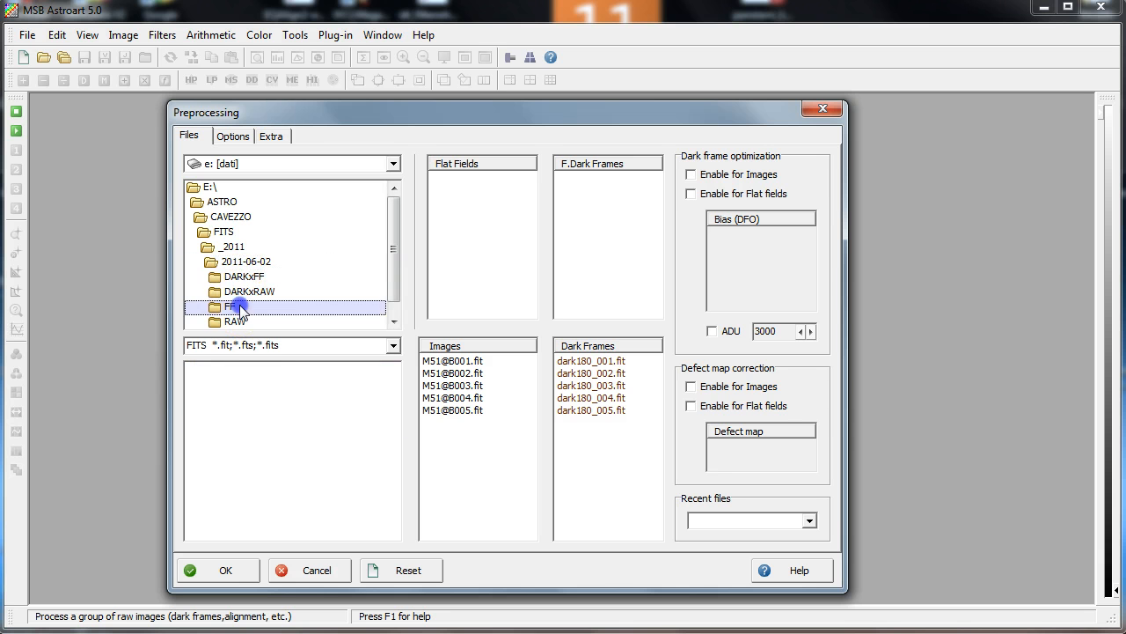
left_click(220, 369)
left_click(231, 396, "shift")
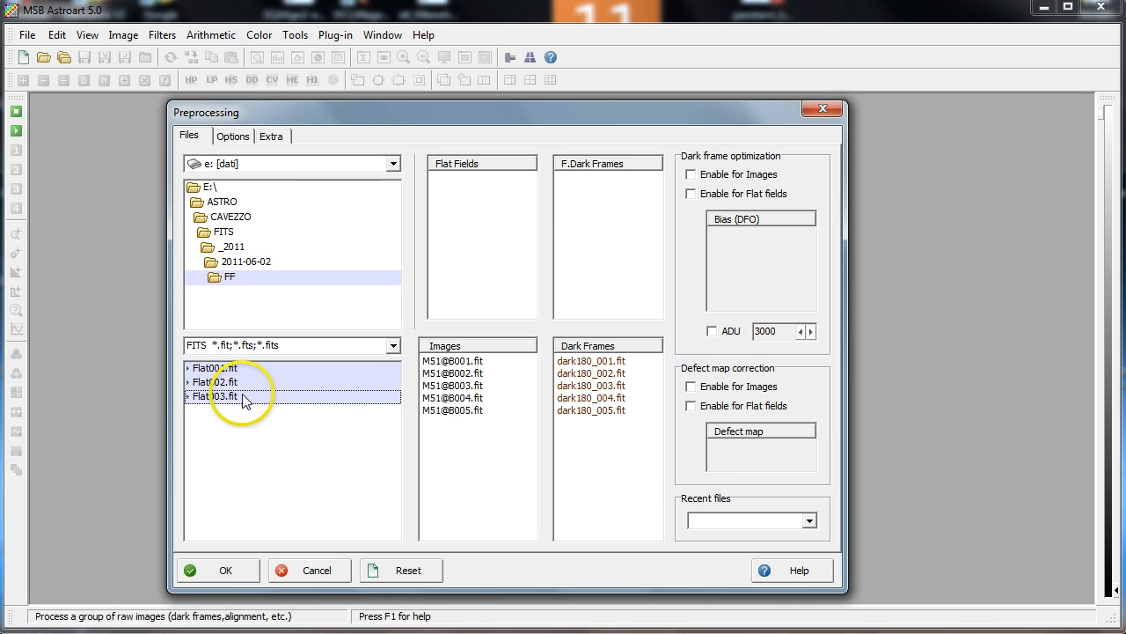
left_click_drag(241, 395, 290, 385)
left_click_drag(490, 278, 490, 277)
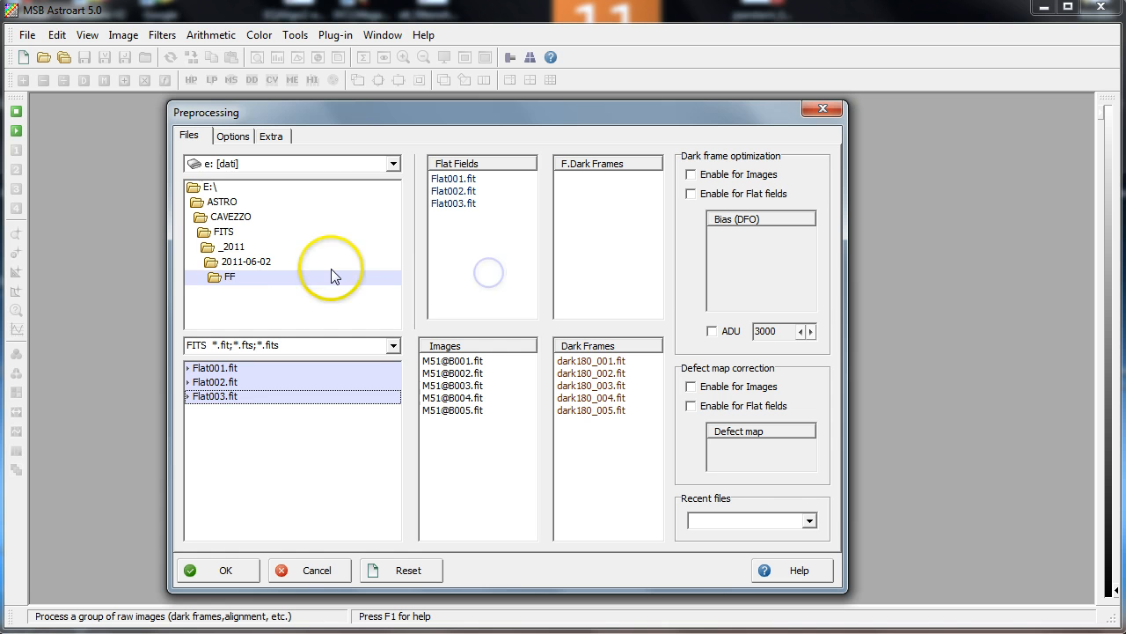
Open the DARKxFF folder and add Dark001 to Dark005 to the flat-field dark frames (F.Dark Frames) list
double_click(248, 261)
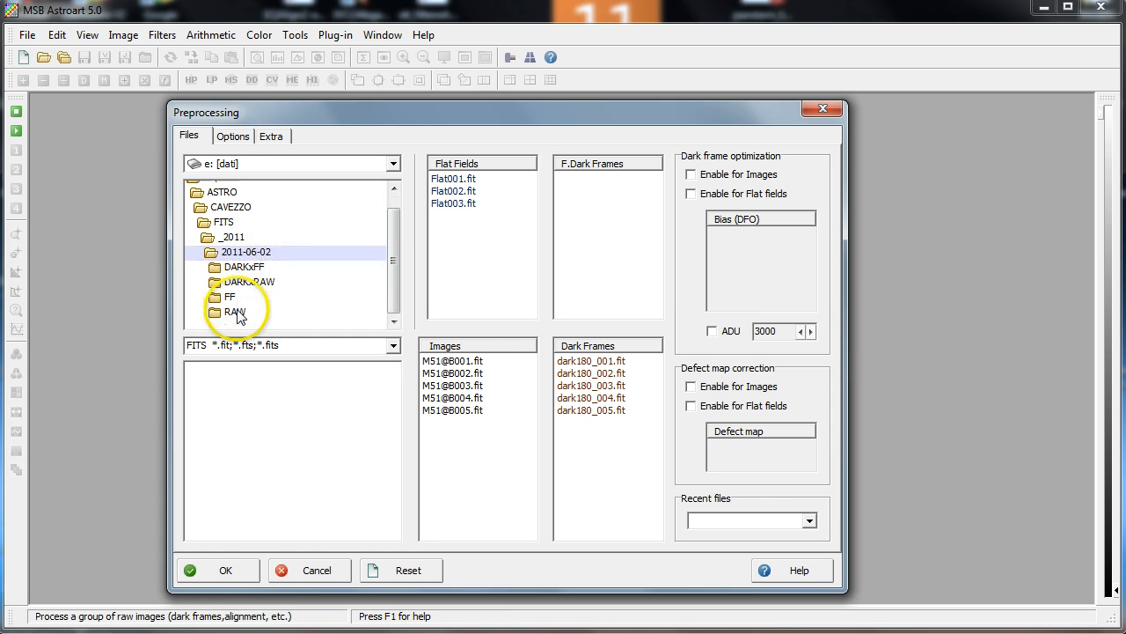
double_click(251, 269)
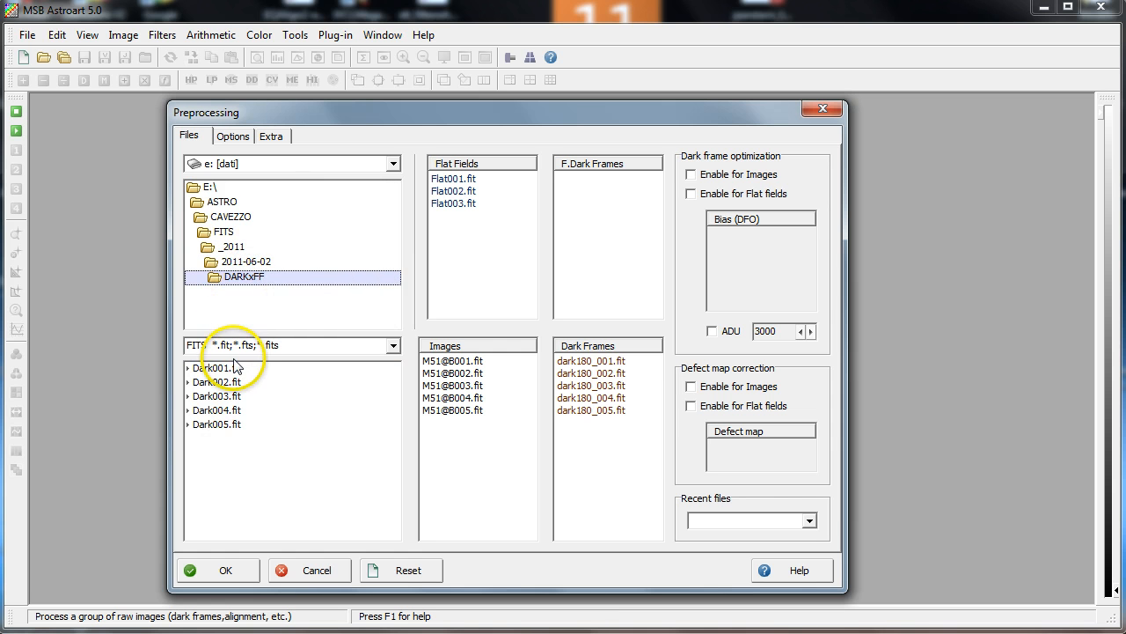
left_click(229, 368)
left_click(236, 426, "shift")
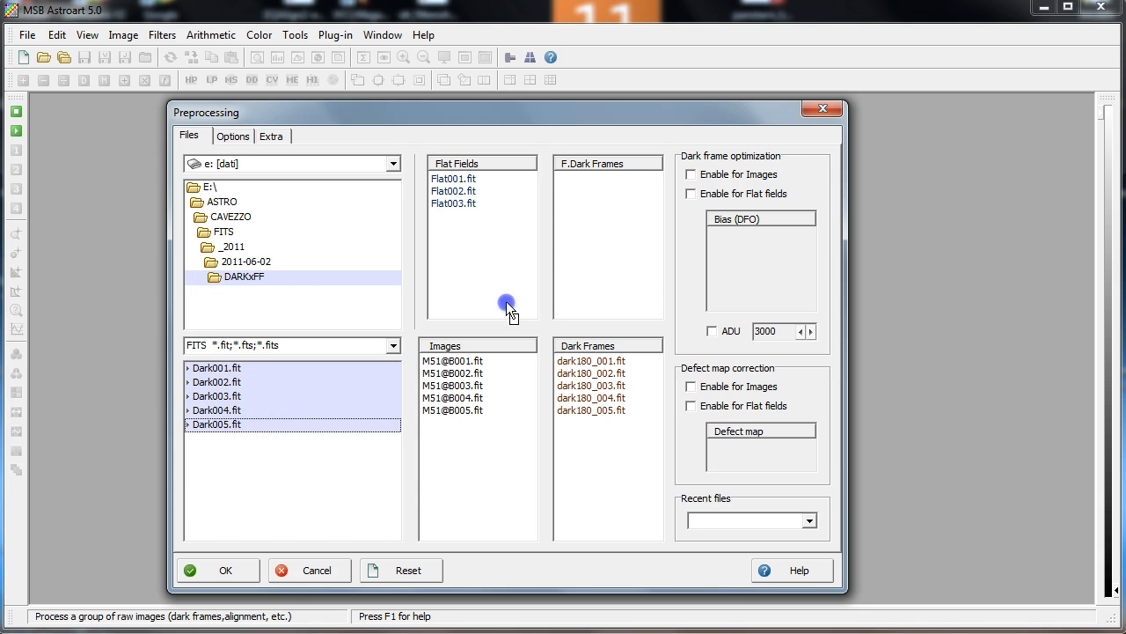
left_click_drag(612, 238, 613, 239)
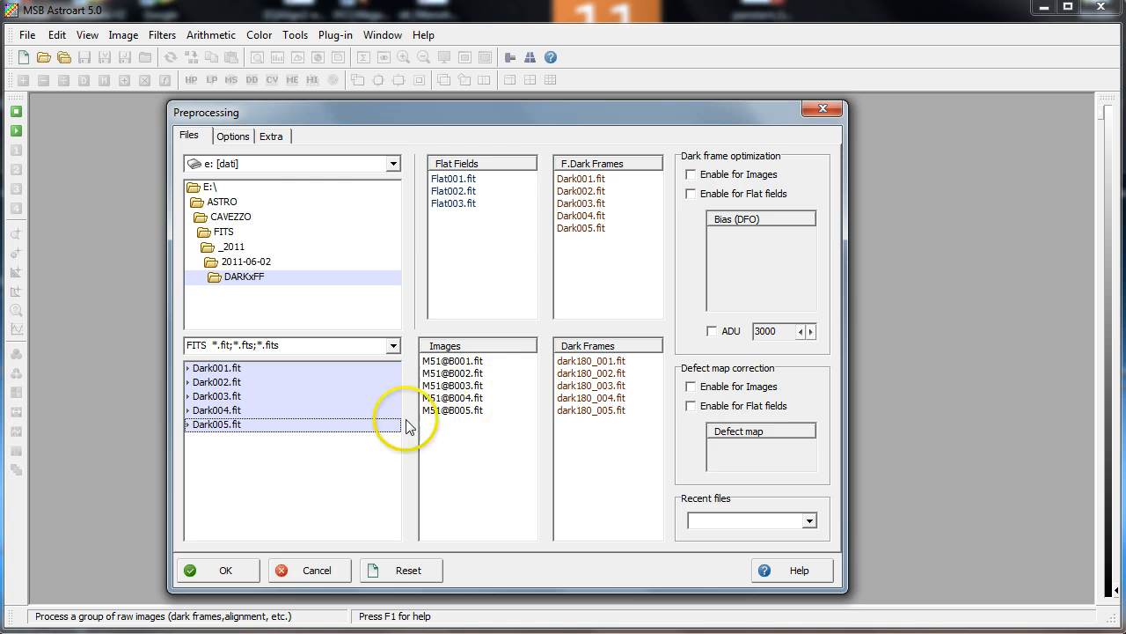
Enable auto alignment using star pattern (translation only), then run the preprocessing
left_click(231, 138)
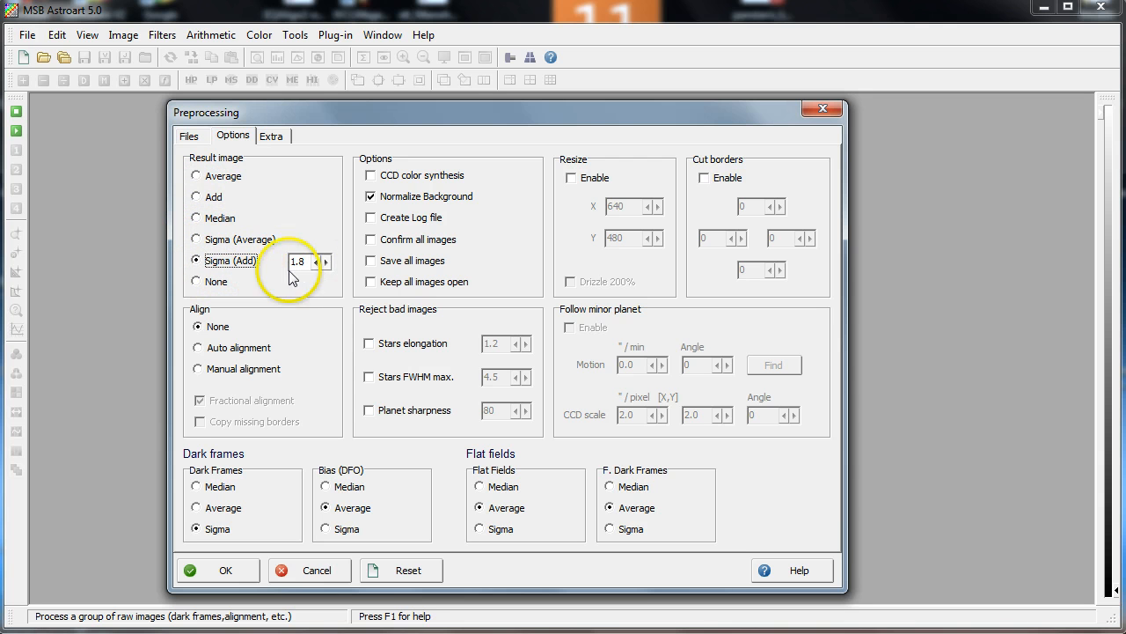
left_click(200, 349)
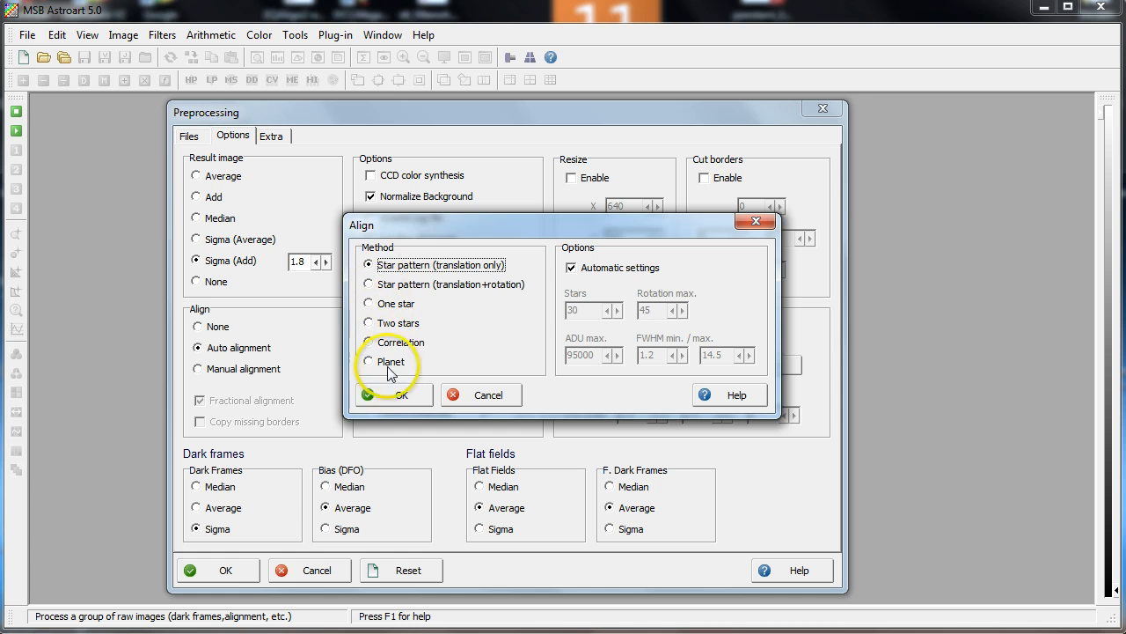
left_click(396, 398)
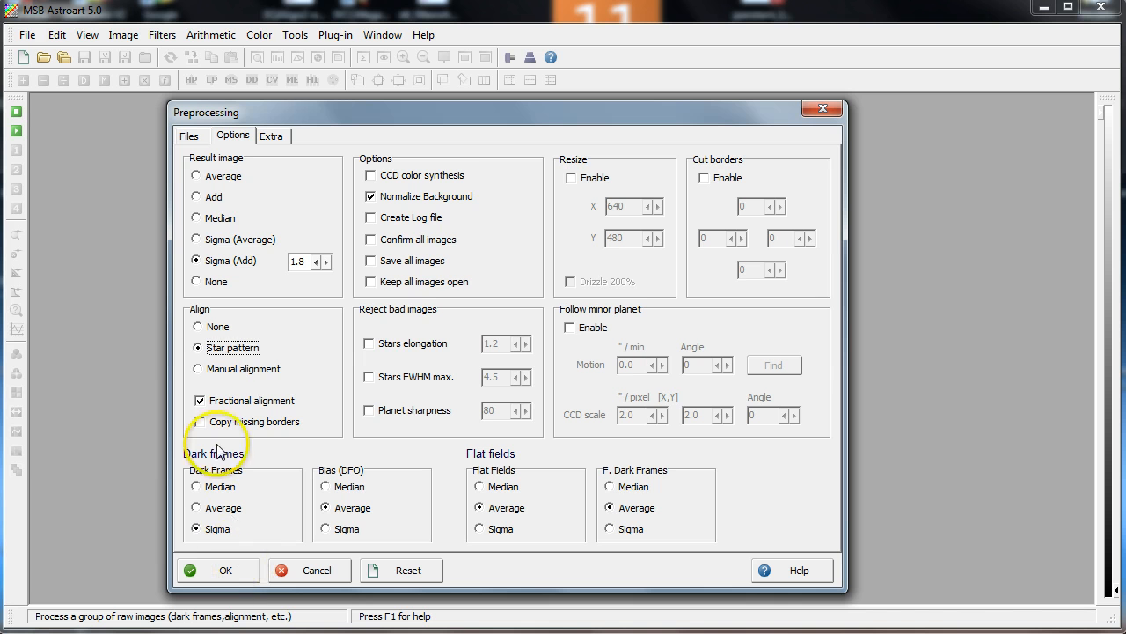
left_click(191, 136)
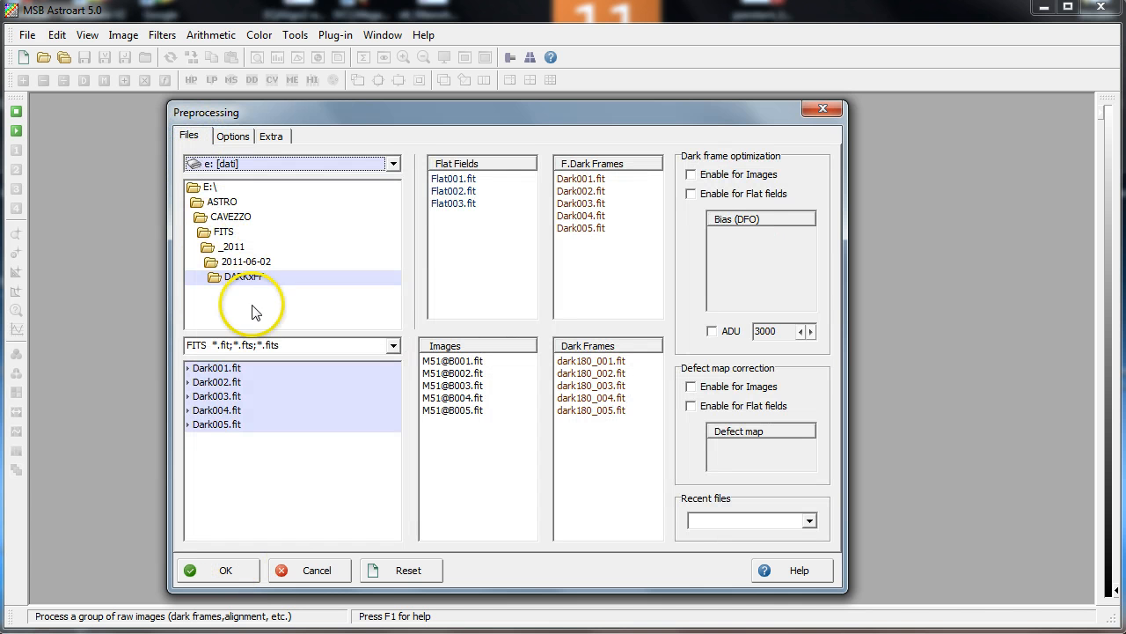
left_click(231, 571)
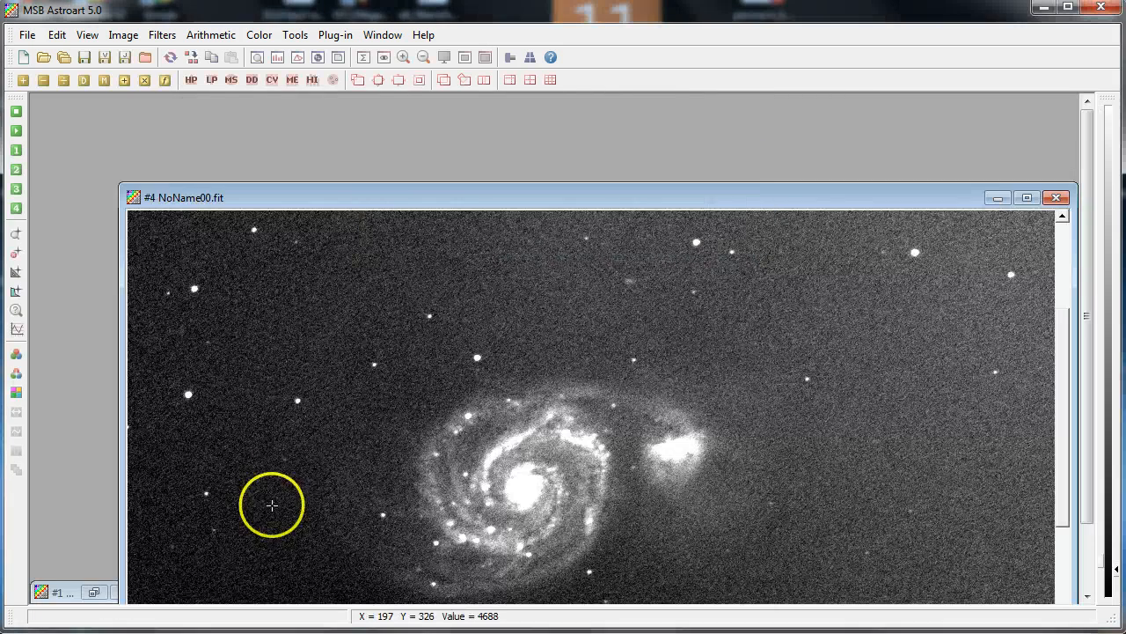
Open a 400% zoom window on the calibrated result, reposition it, and lock the zoom onto a star
left_click_drag(448, 199, 407, 104)
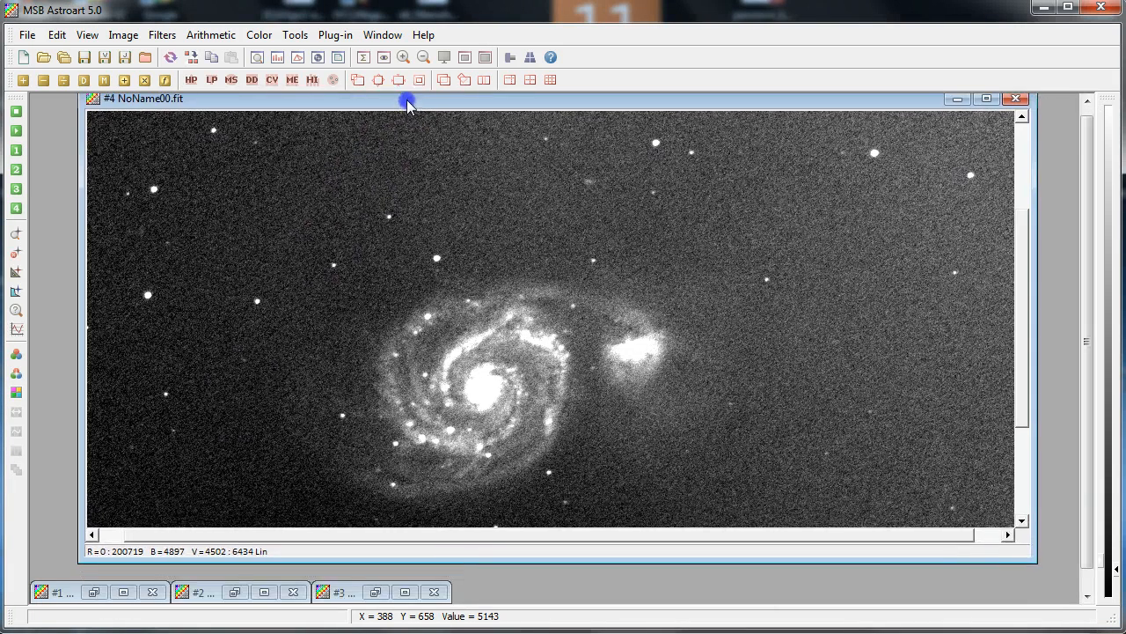
left_click_drag(1022, 239, 1026, 148)
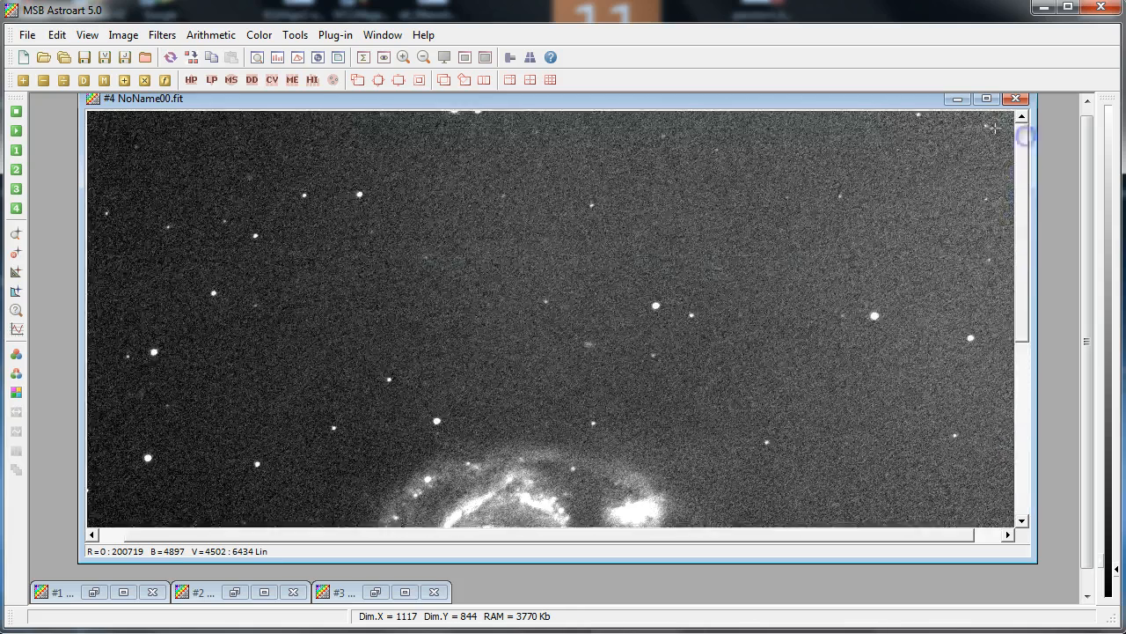
left_click_drag(885, 100, 906, 121)
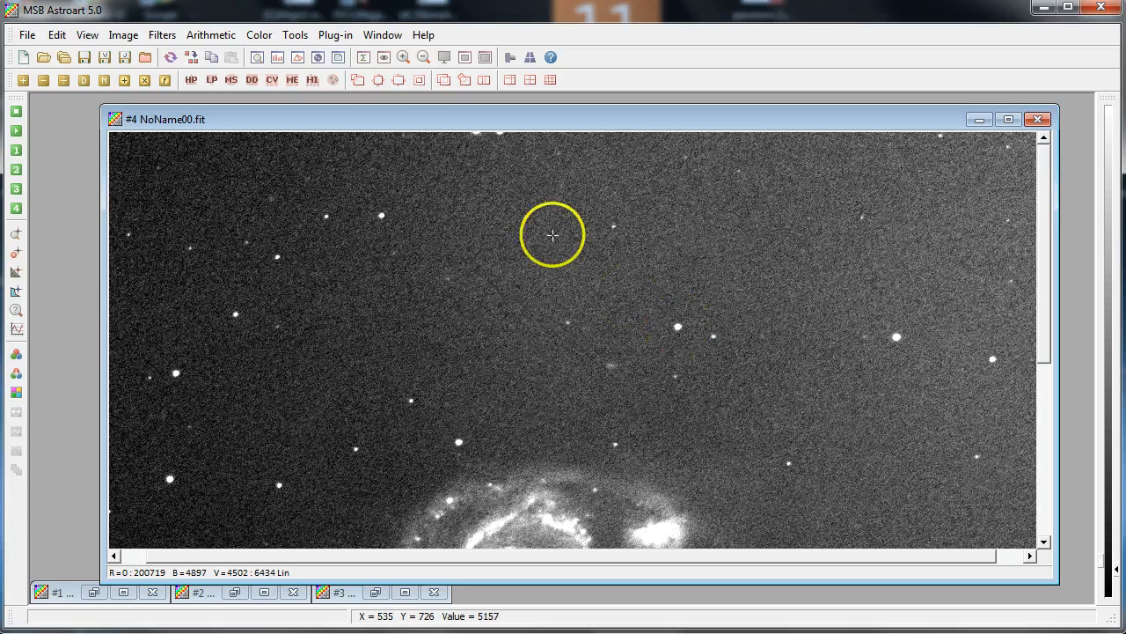
left_click(257, 58)
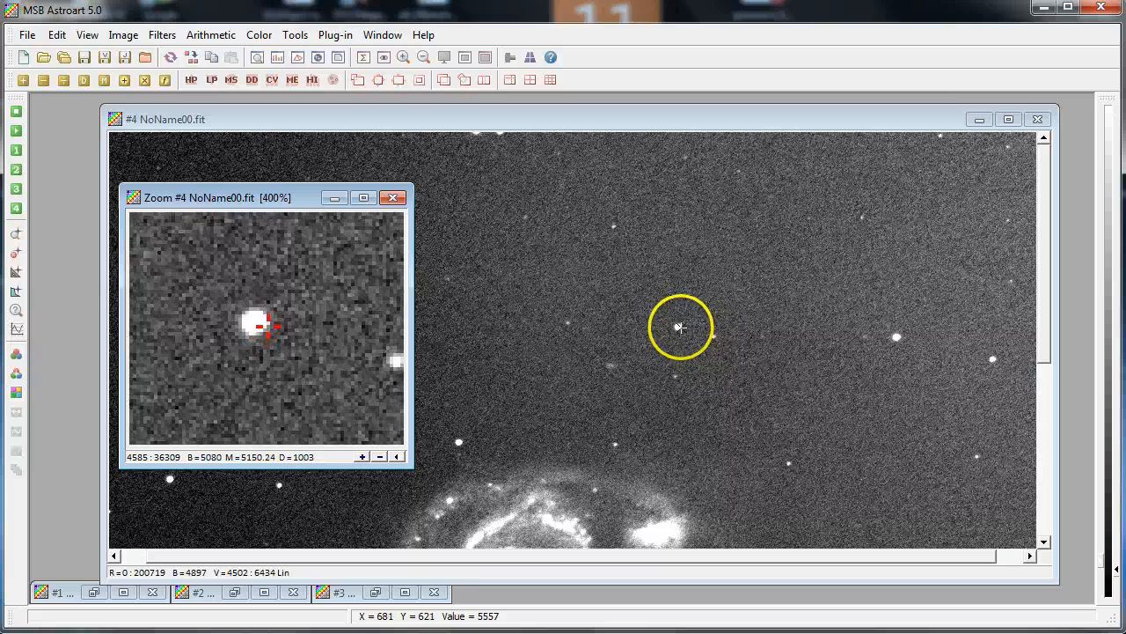
right_click(369, 317)
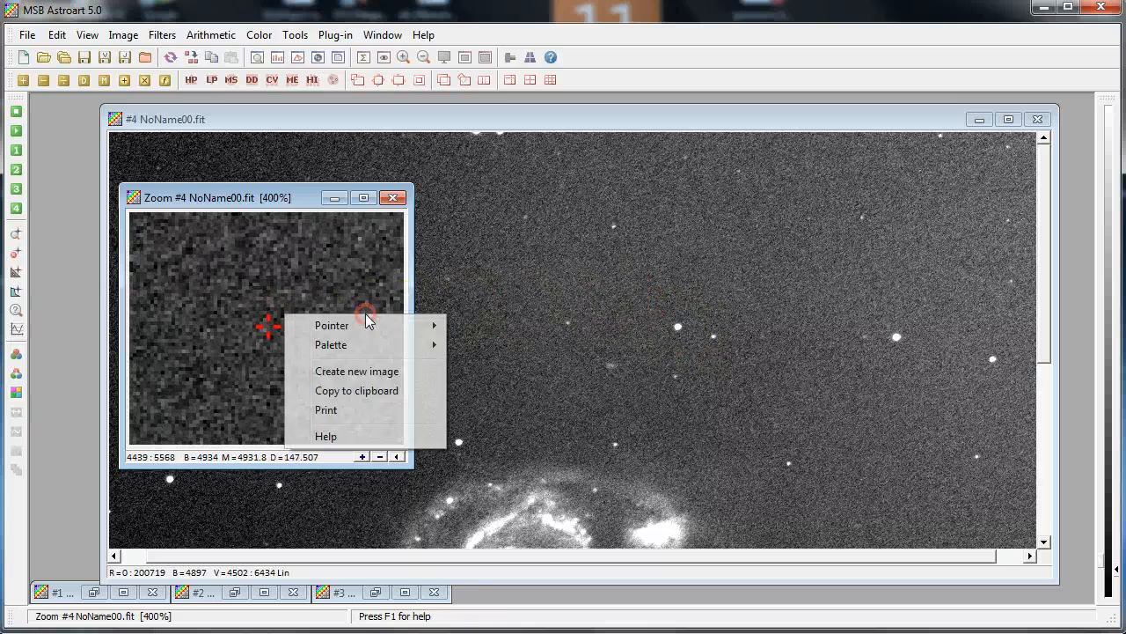
mouse_move(378, 326)
left_click(452, 324)
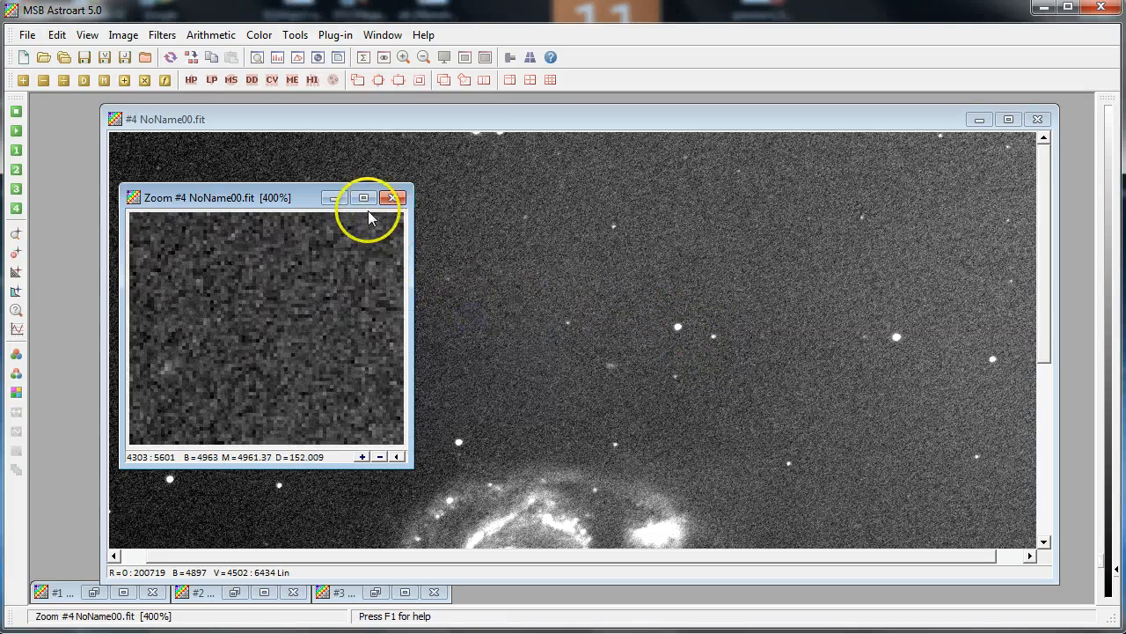
left_click_drag(313, 202, 220, 117)
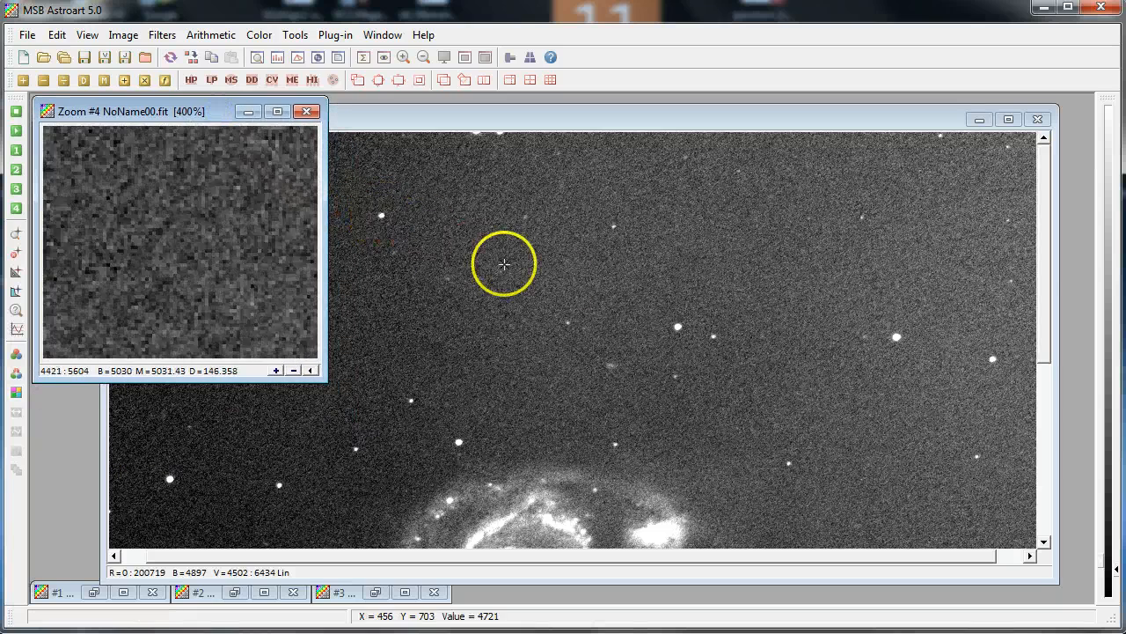
right_click(678, 328)
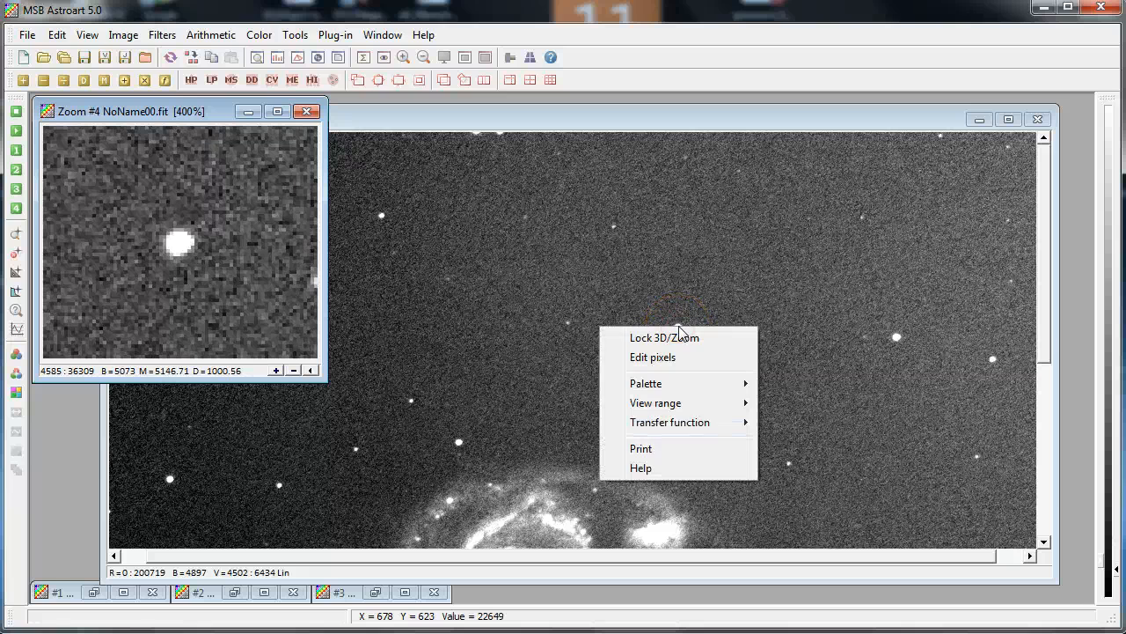
left_click(678, 337)
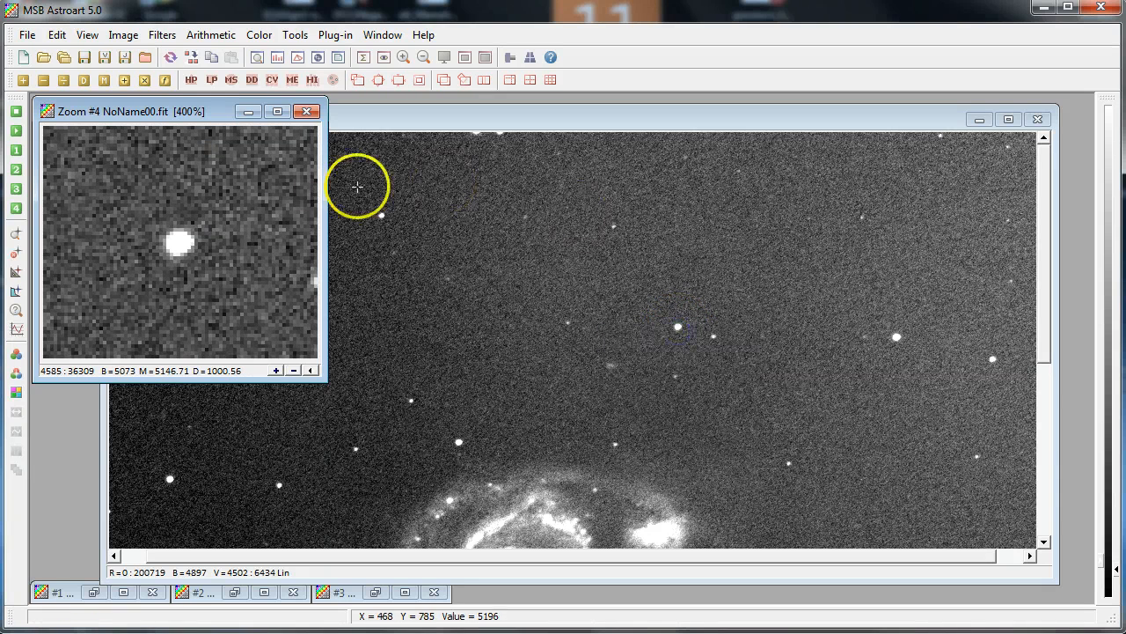
Run Find stars on the calibrated result image
left_click(294, 35)
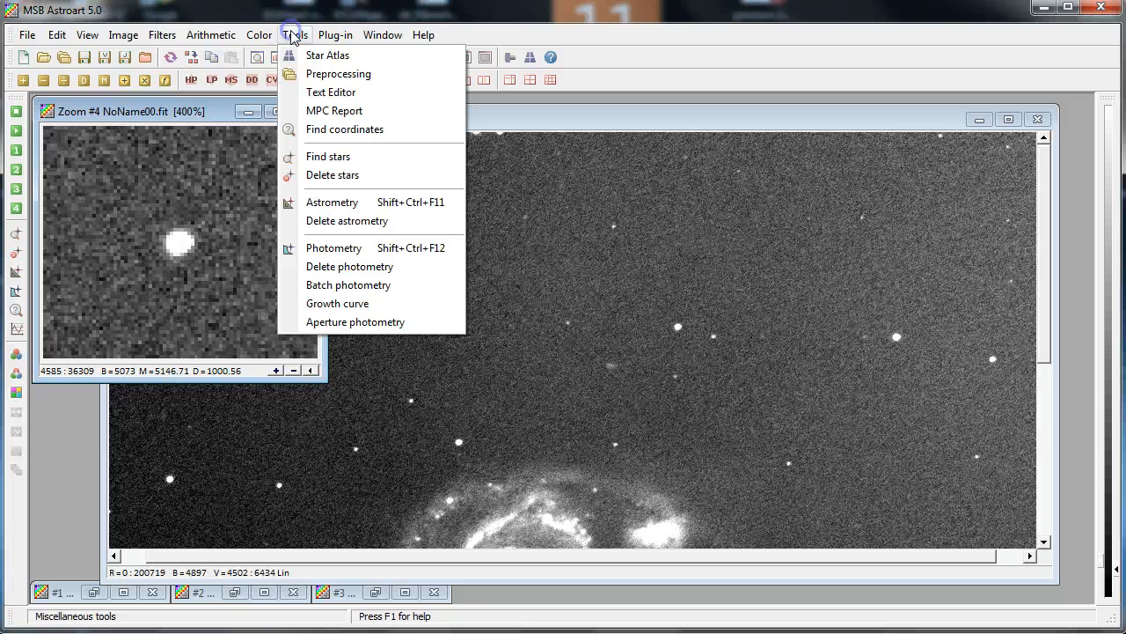
left_click(317, 165)
left_click_drag(512, 264, 484, 264)
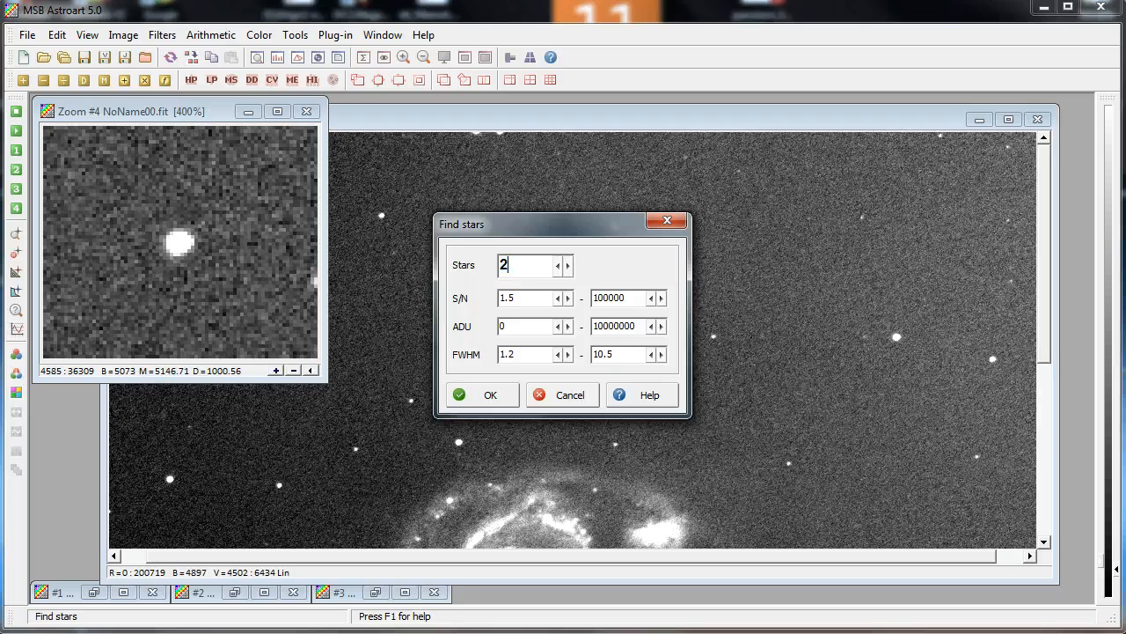
left_click(490, 394)
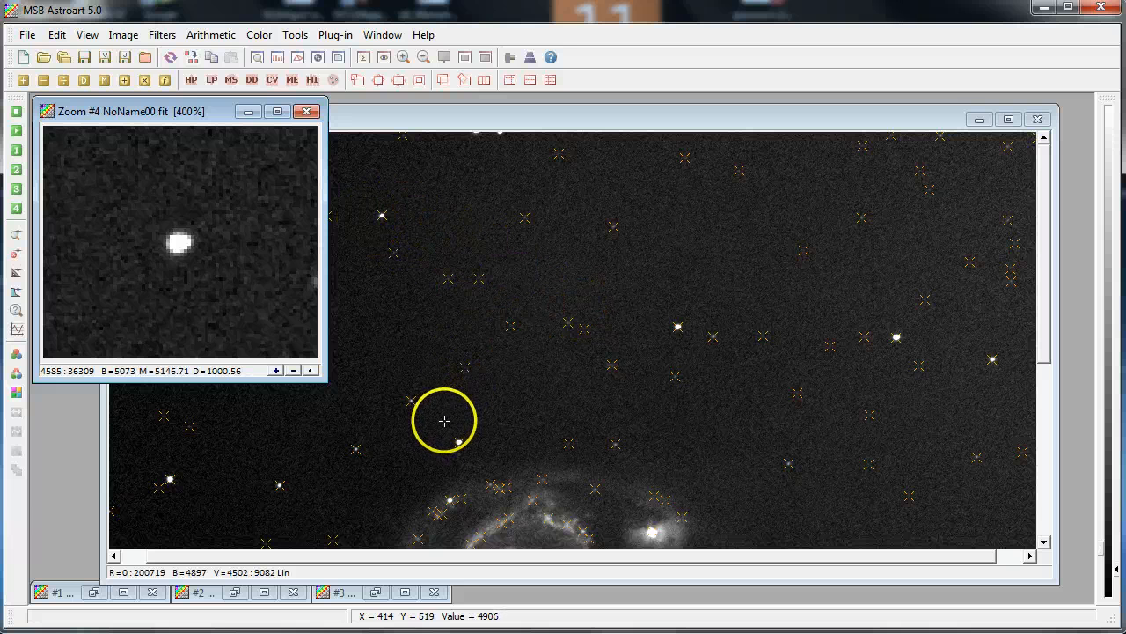
Apply Compress stars to the calibrated result with strength 100 and elongation enabled at 10, without marking stars
left_click(571, 324)
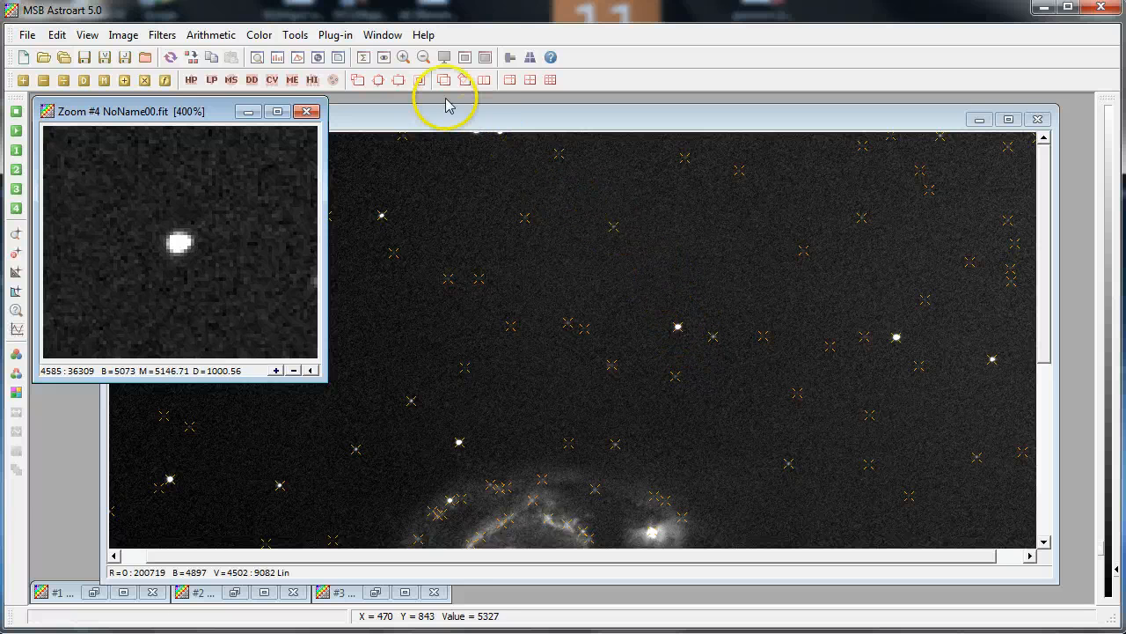
left_click(162, 35)
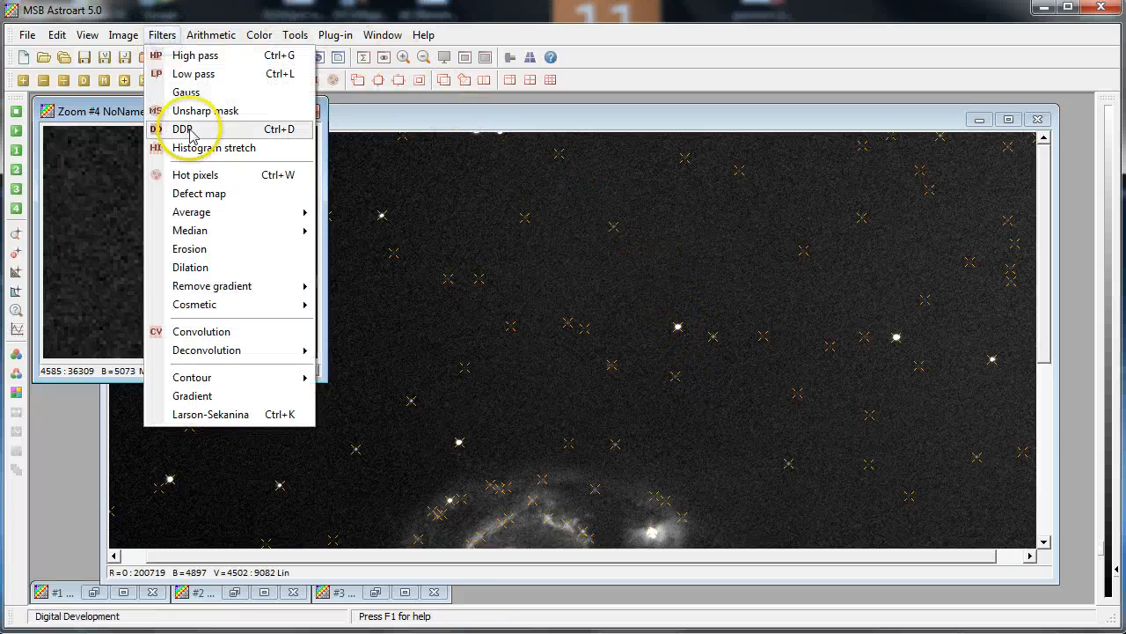
mouse_move(213, 315)
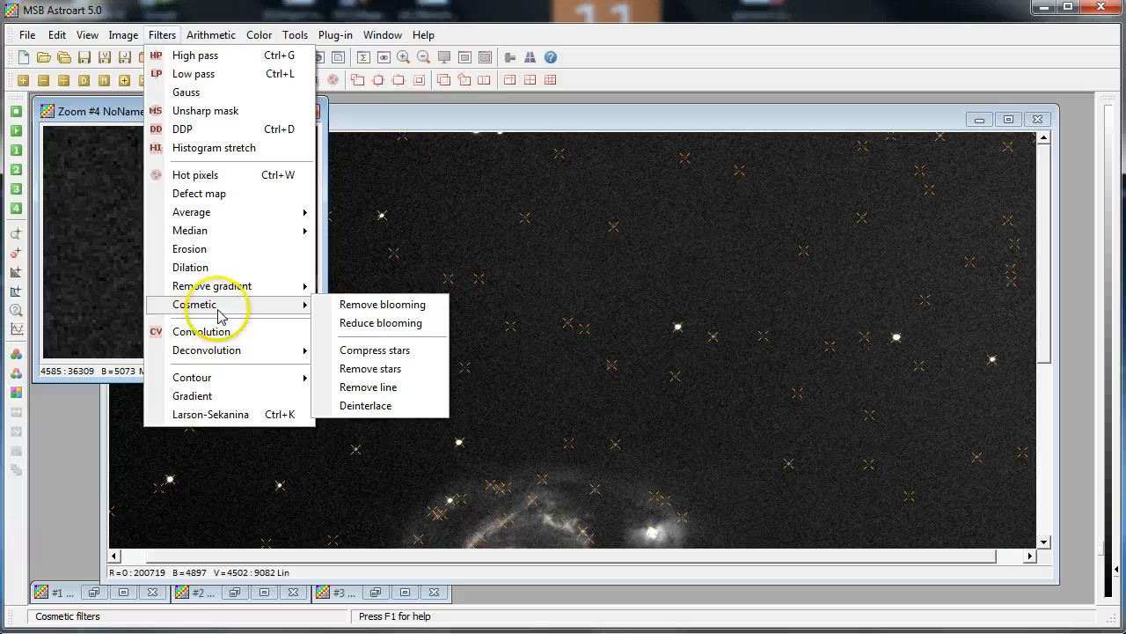
left_click(392, 352)
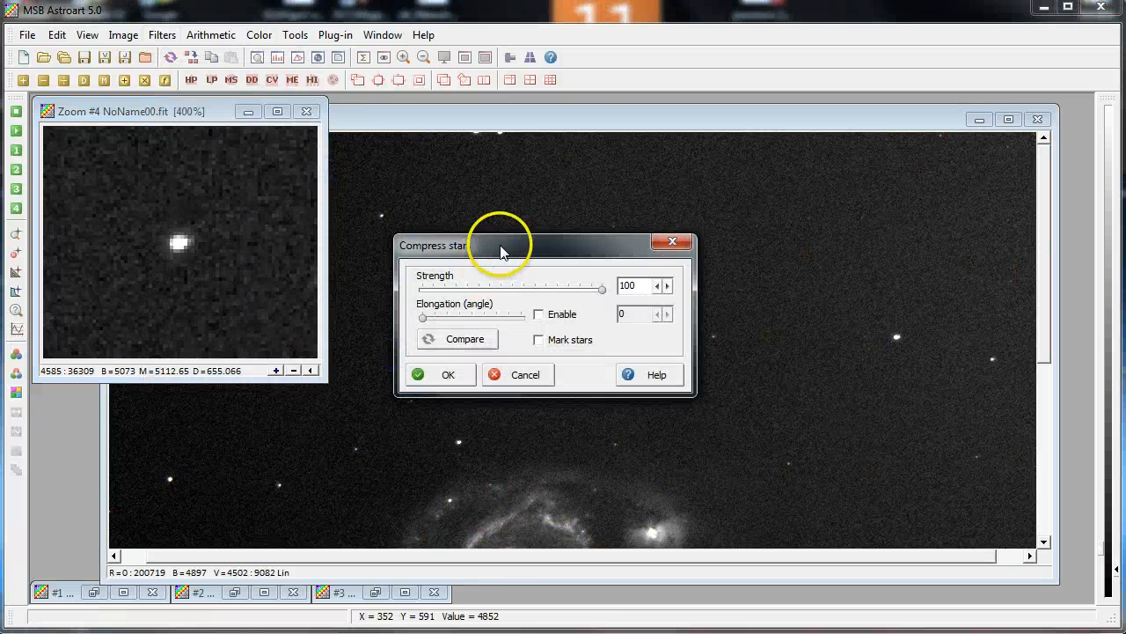
left_click_drag(500, 251, 647, 71)
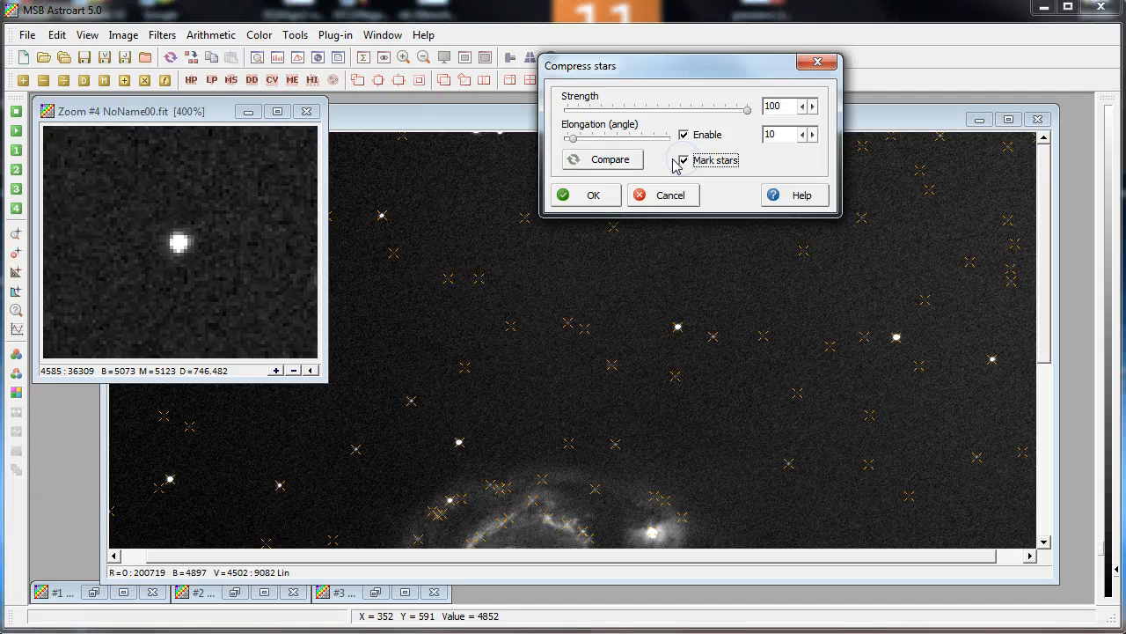
left_click(632, 163)
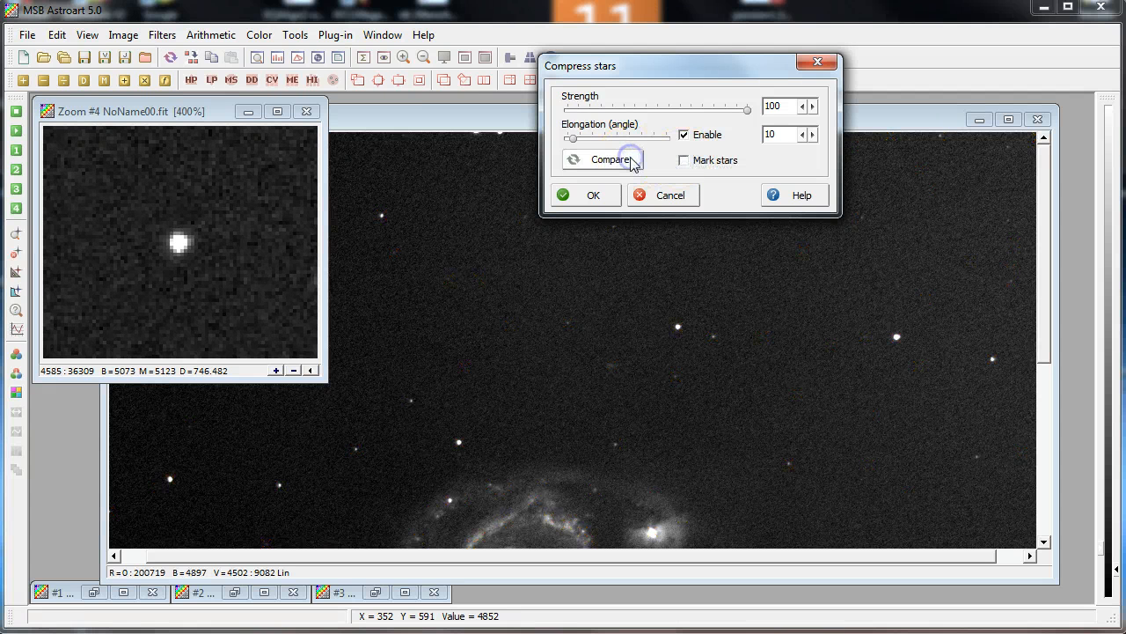
left_click(605, 203)
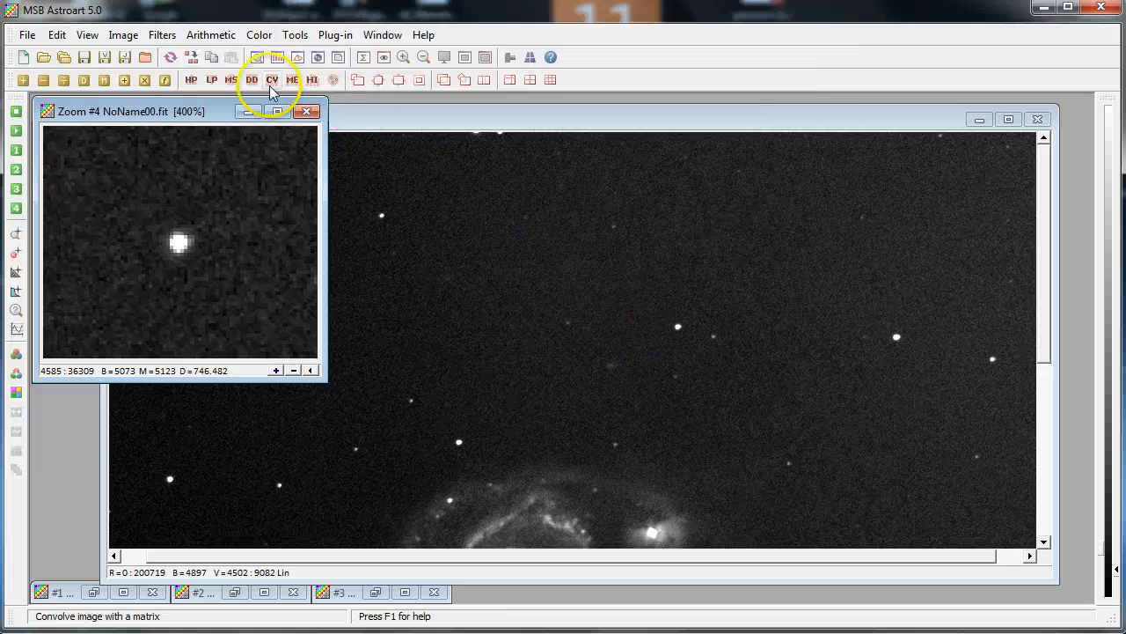
Close the 400% zoom window and reposition the result image window
left_click(310, 114)
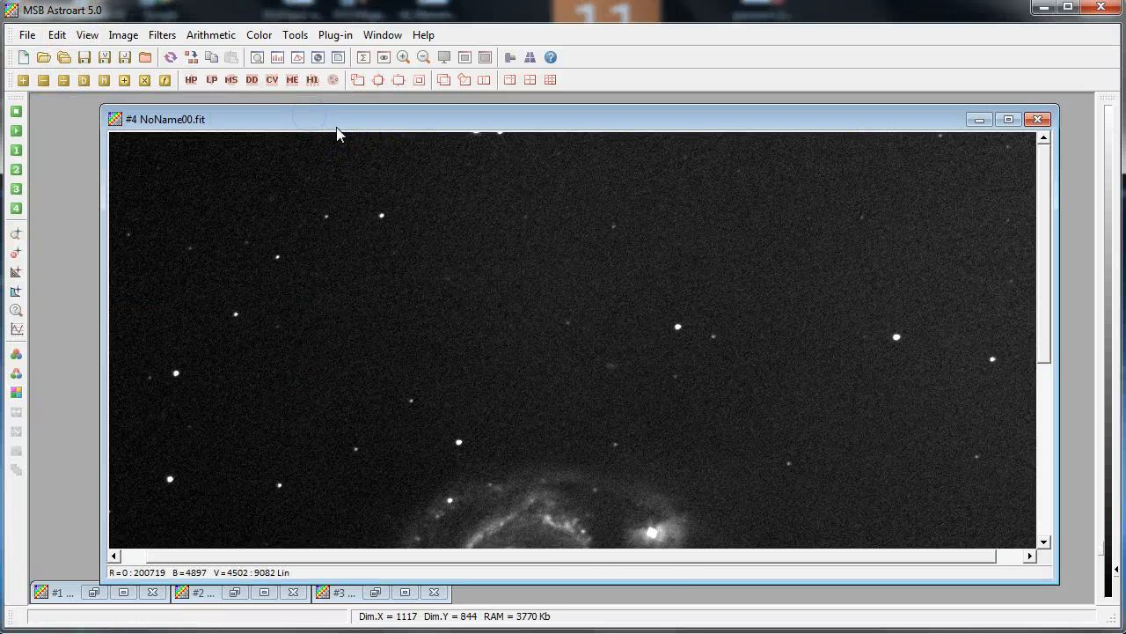
left_click_drag(335, 122, 302, 108)
left_click_drag(1010, 237, 1021, 357)
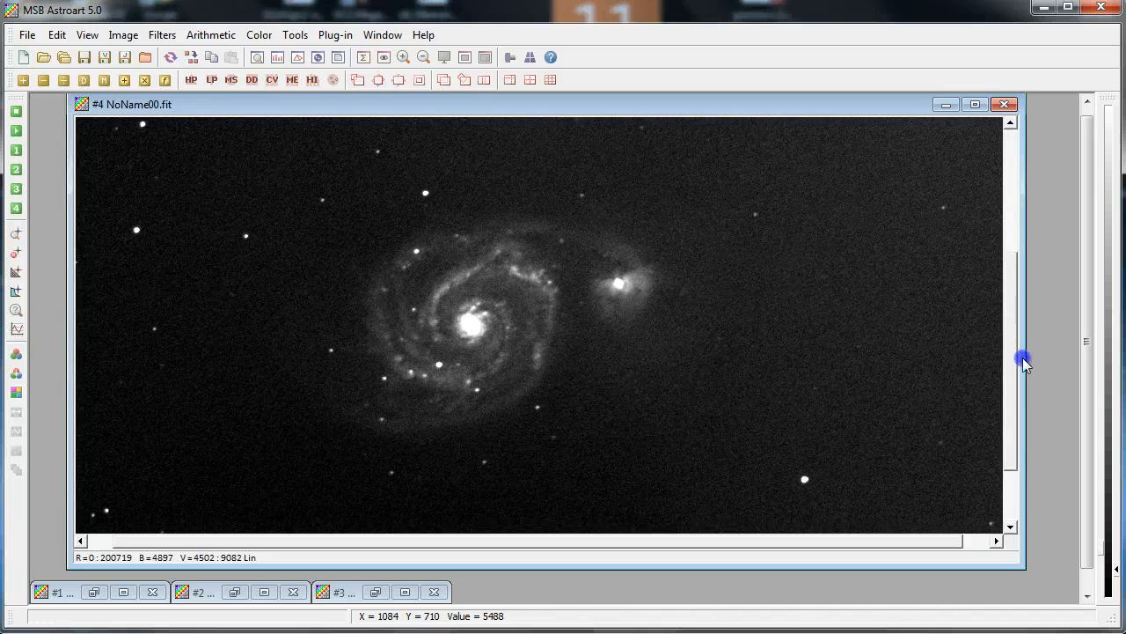
Vary the display stretch of the result to inspect the faint background, and zoom out to 50%
left_click(882, 339)
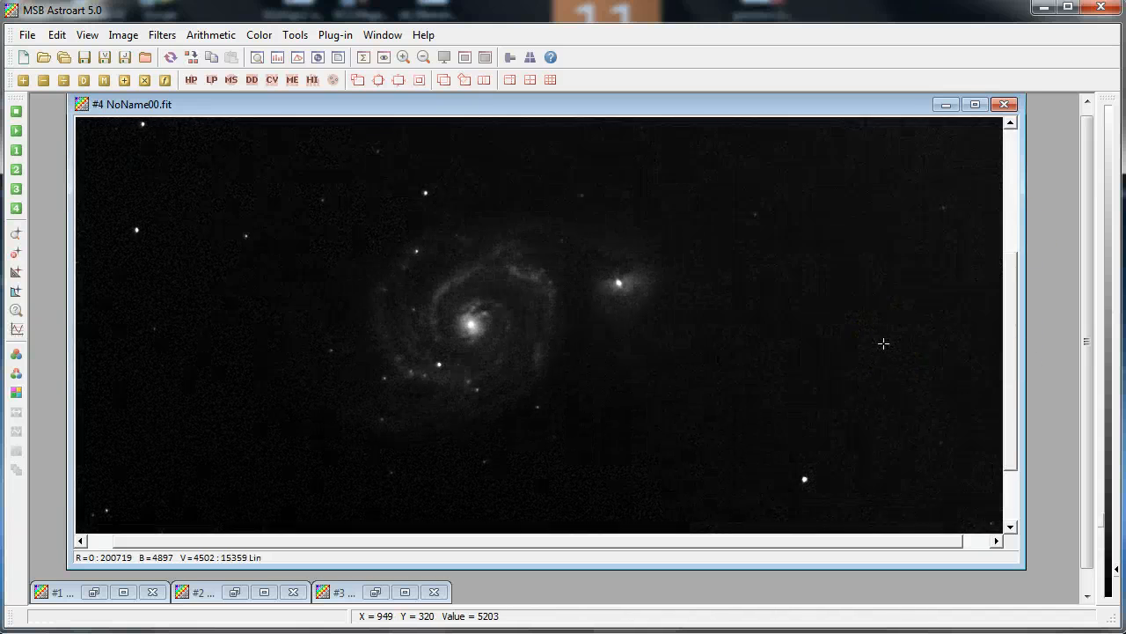
scroll(883, 343, "up", 5)
scroll(883, 343, "down", 2)
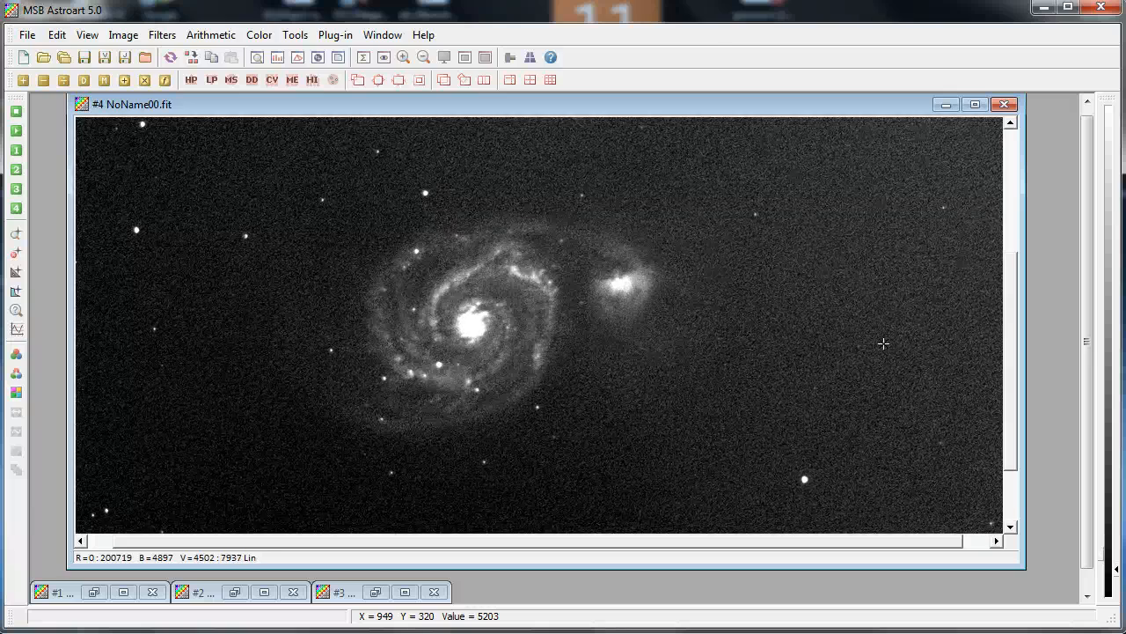
scroll(883, 344, "down", 1)
scroll(883, 343, "up", 4)
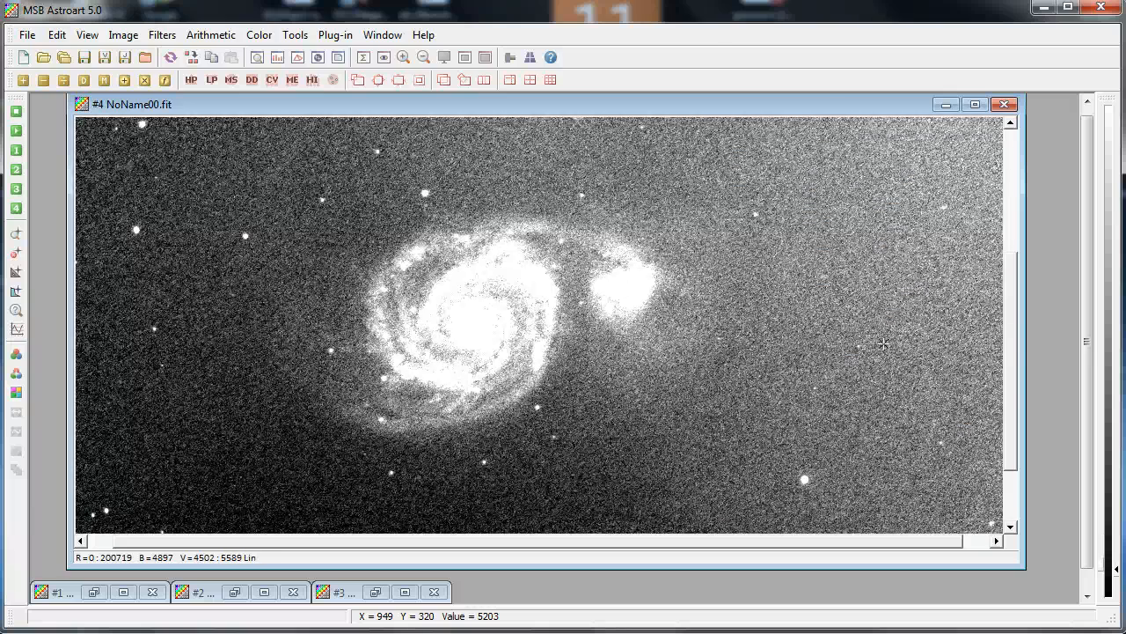
scroll(884, 343, "up", 1)
scroll(883, 344, "down", 1)
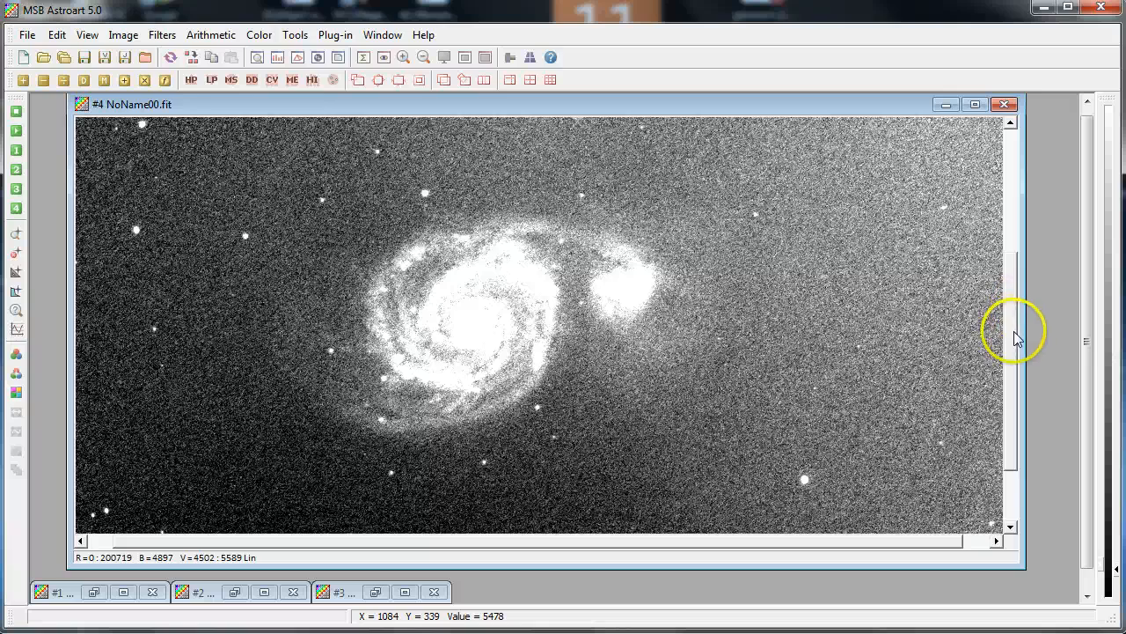
left_click_drag(1015, 335, 1025, 301)
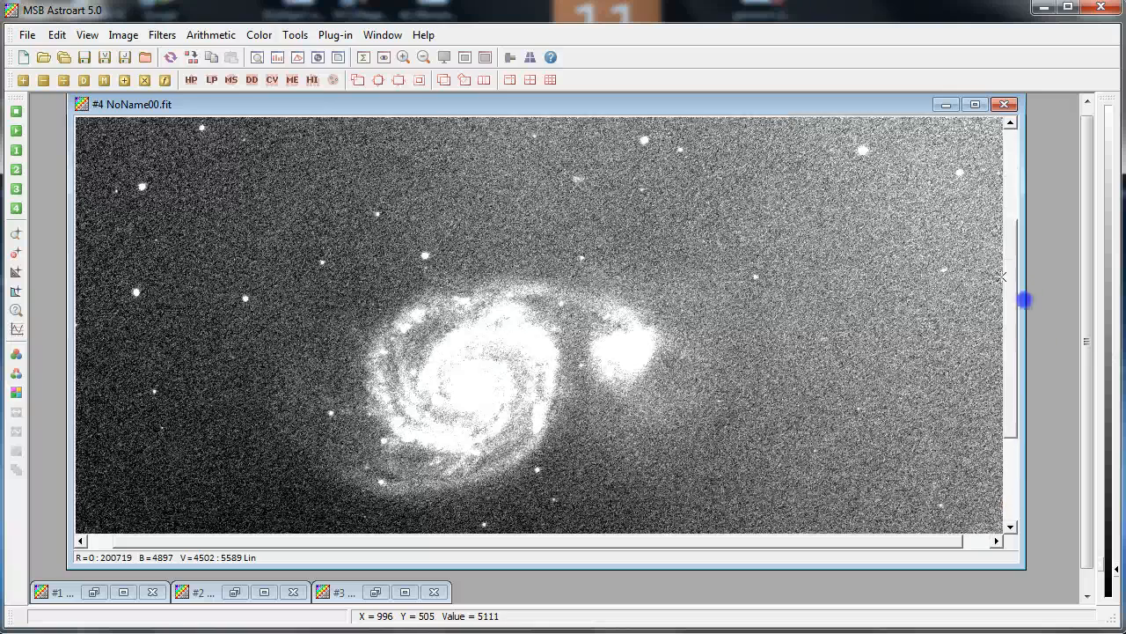
left_click(423, 57)
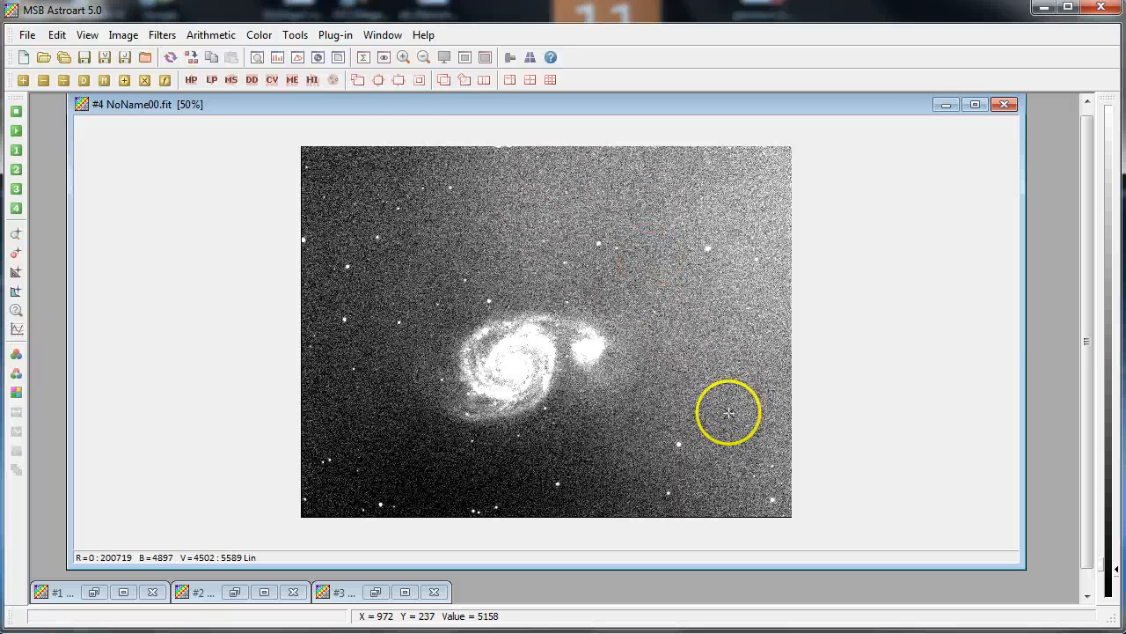
Remove the sky background gradient from the result using the Linear method
left_click(161, 35)
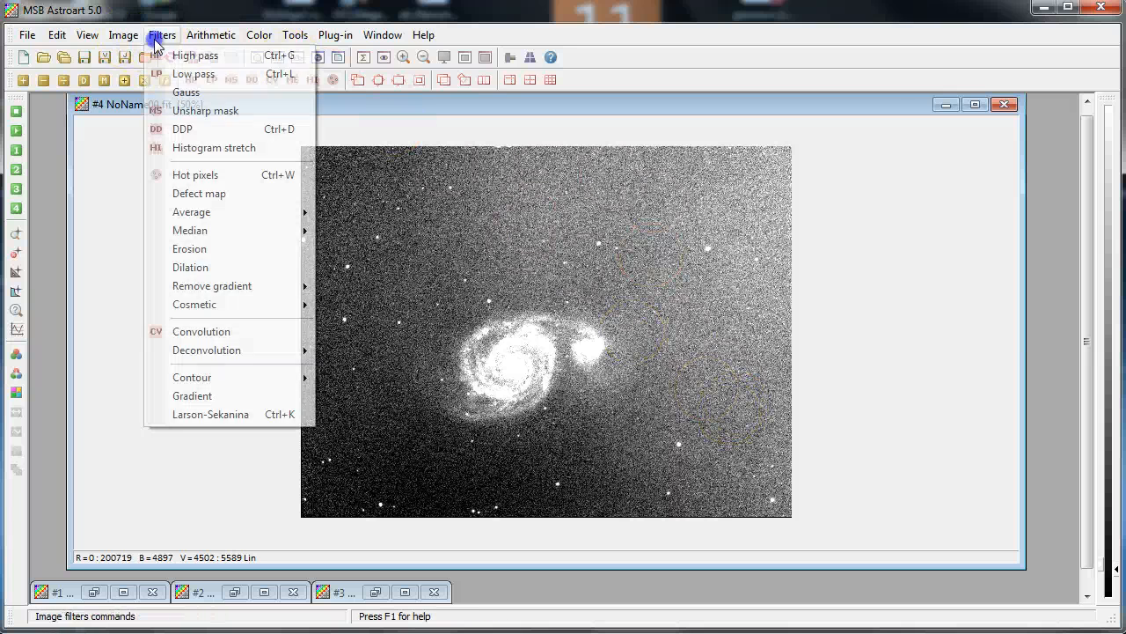
mouse_move(135, 40)
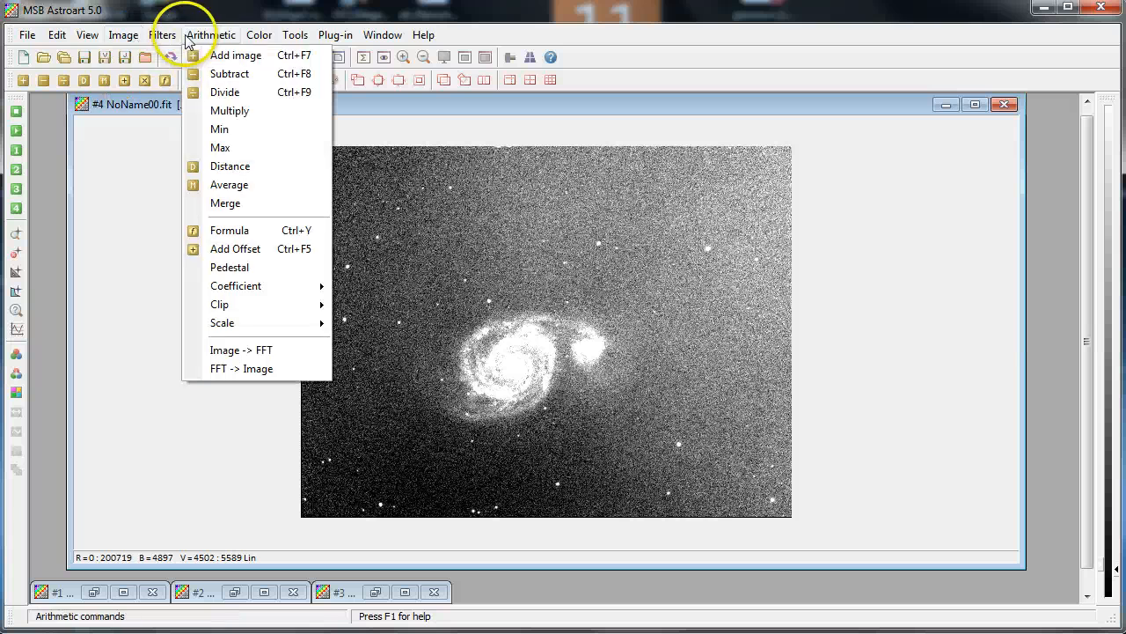
mouse_move(208, 288)
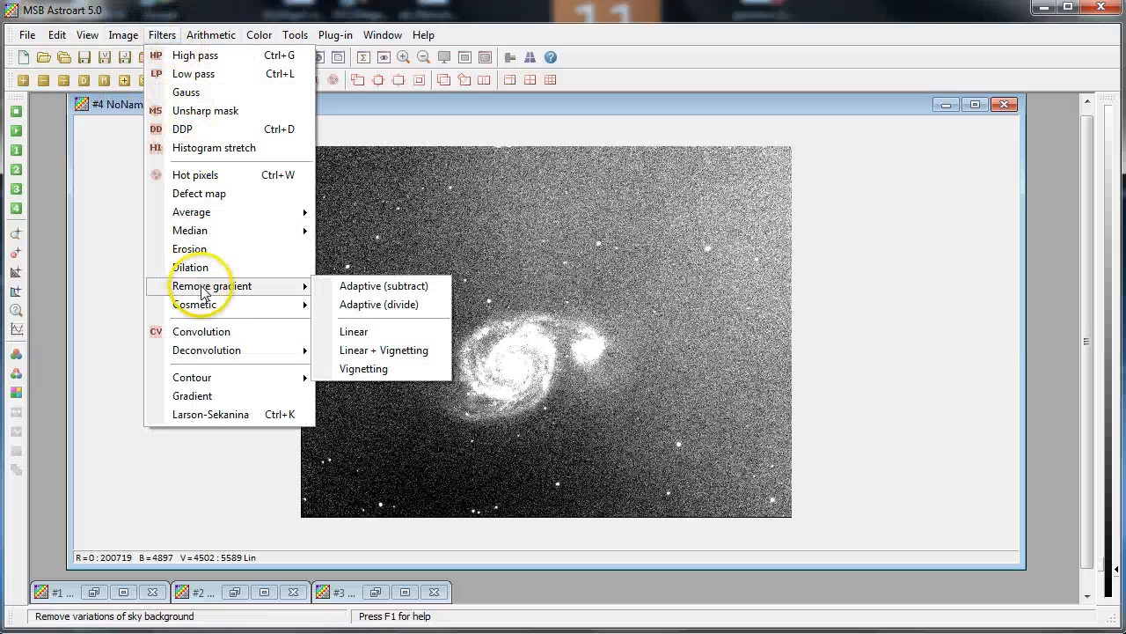
left_click(354, 332)
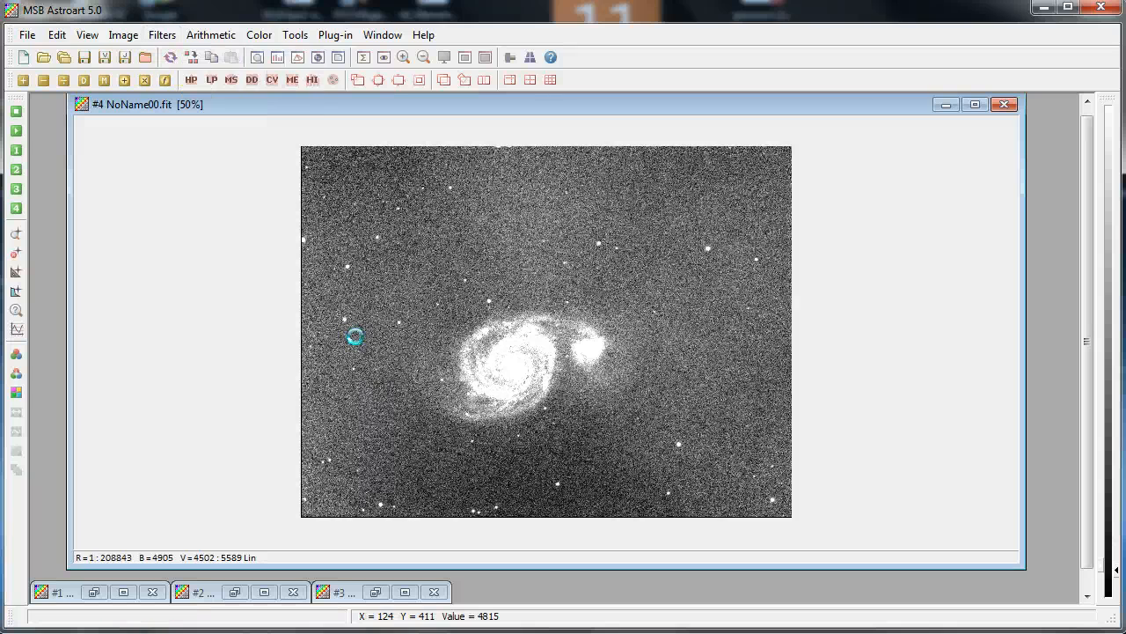
left_click(394, 325)
scroll(394, 324, "down", 5)
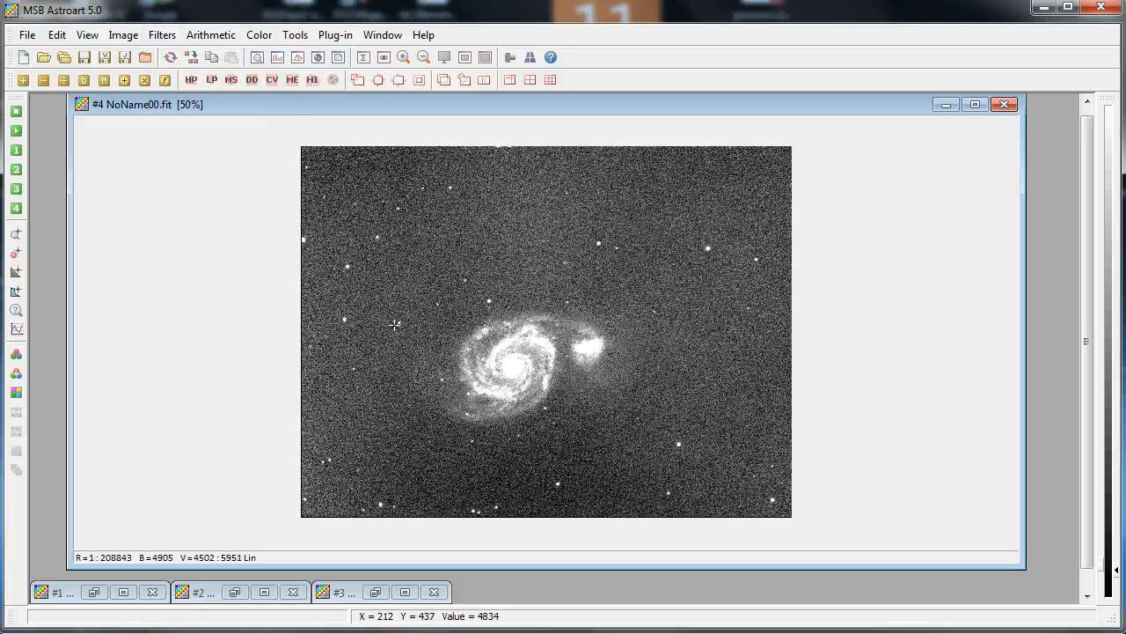
scroll(394, 325, "down", 2)
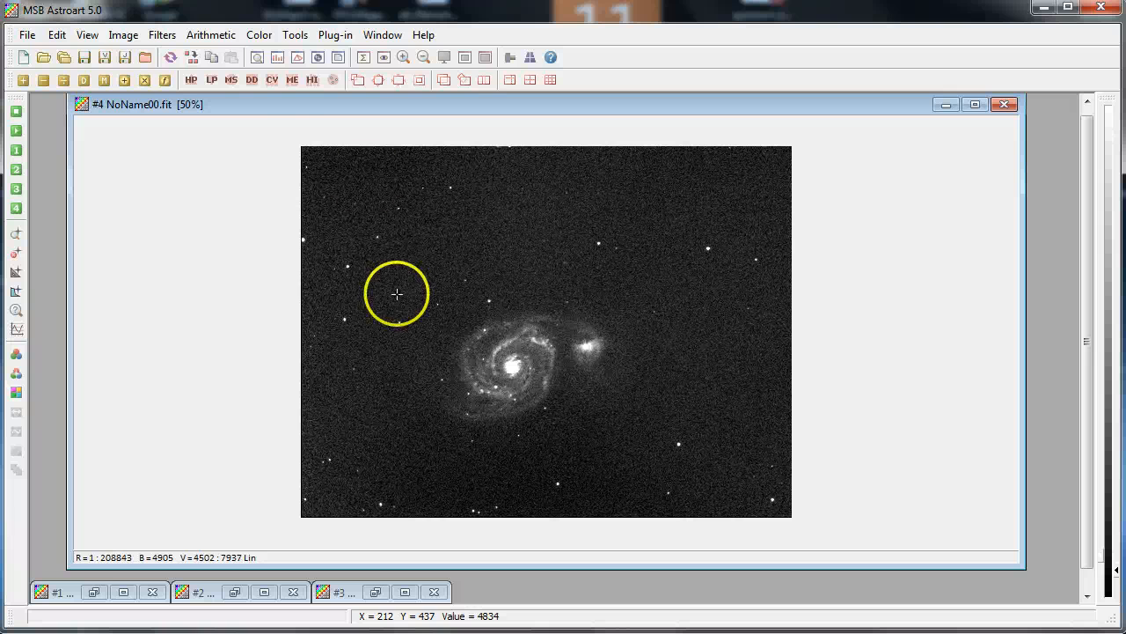
left_click(35, 40)
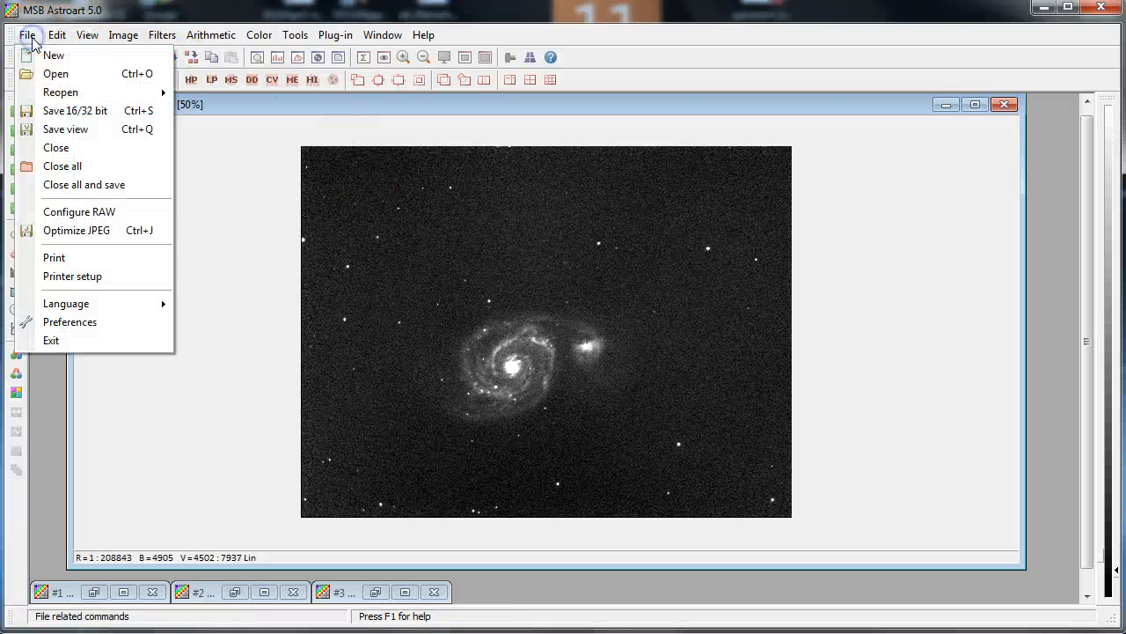
left_click(74, 111)
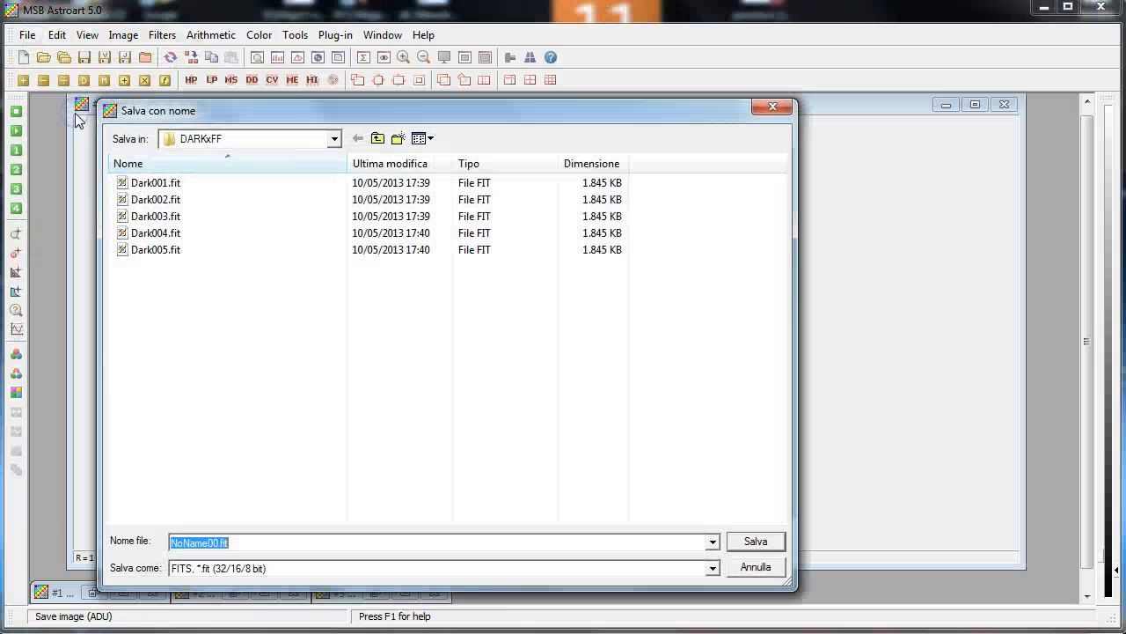
left_click(385, 139)
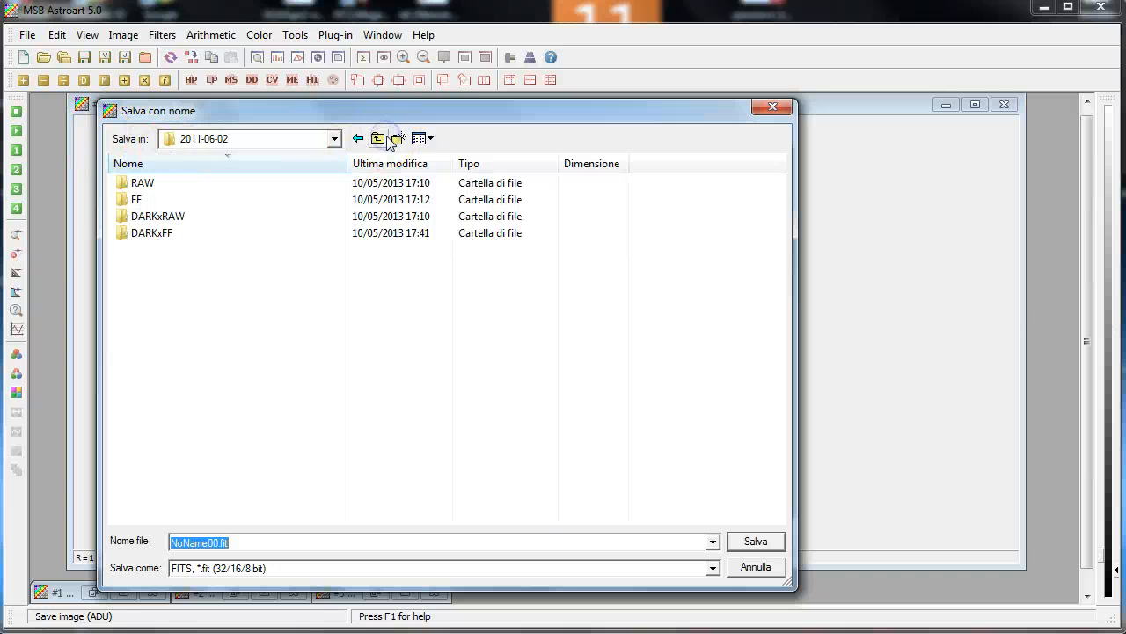
left_click(399, 141)
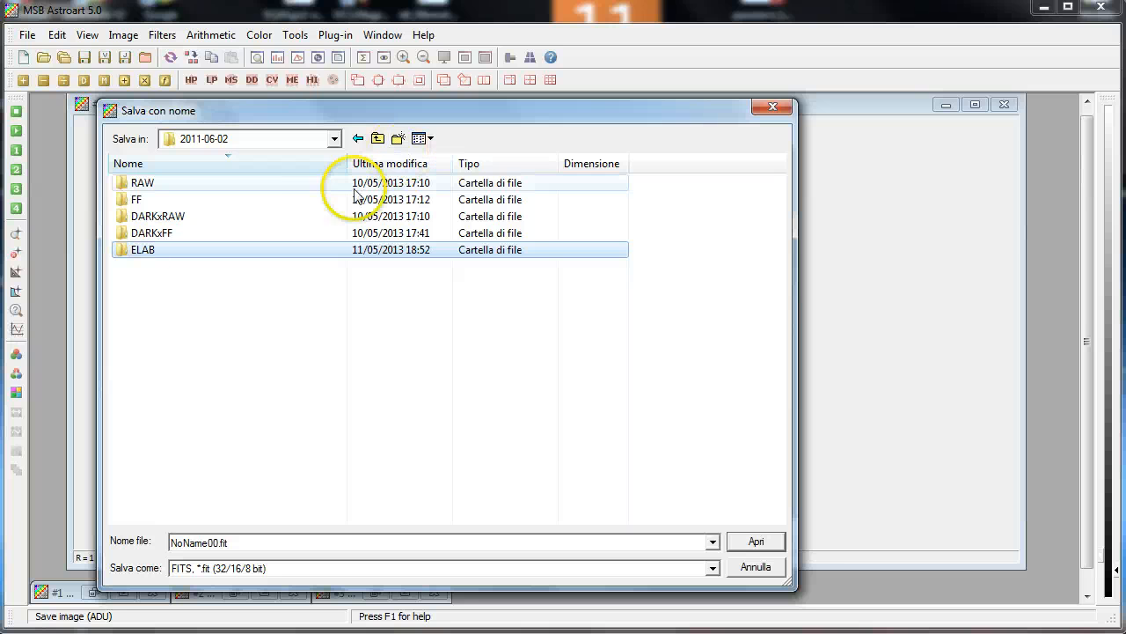
double_click(234, 248)
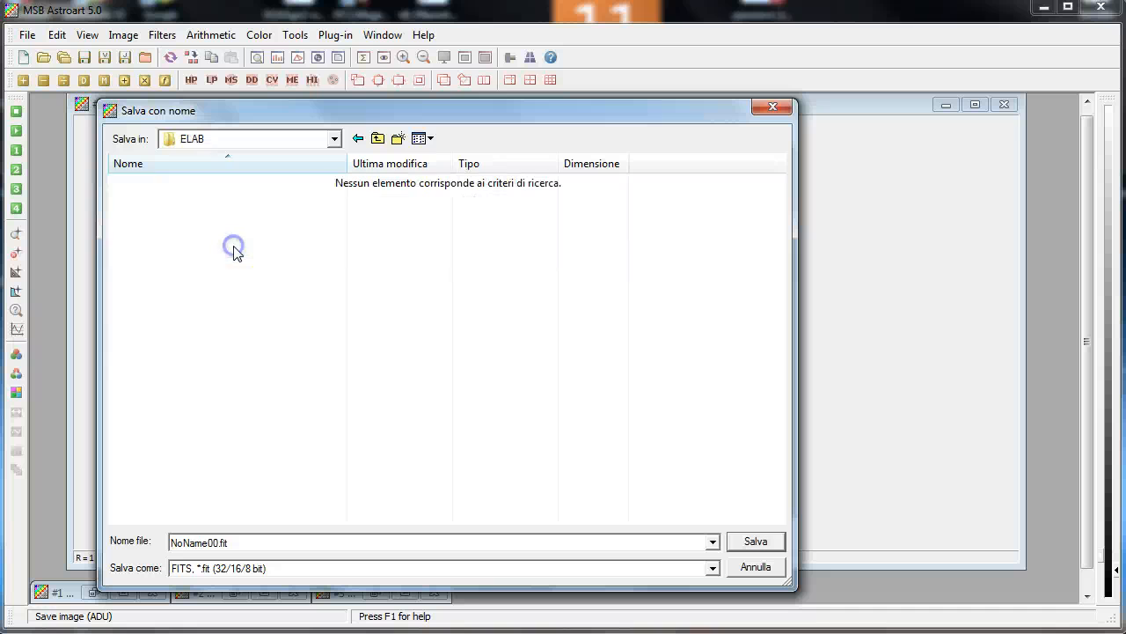
left_click(216, 543)
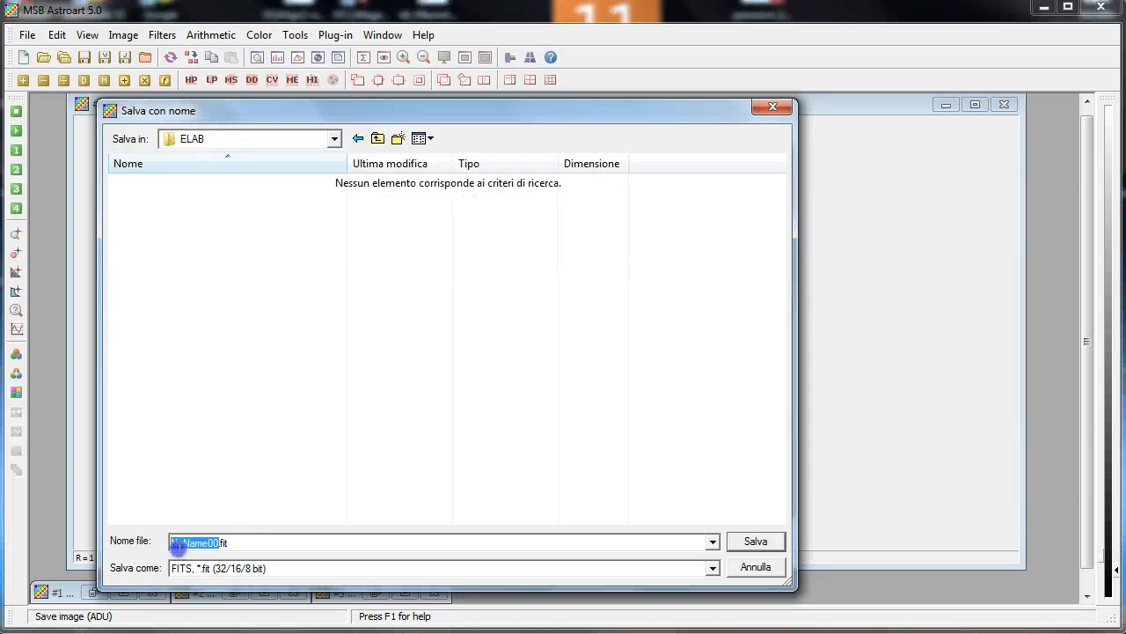
type("M51@B")
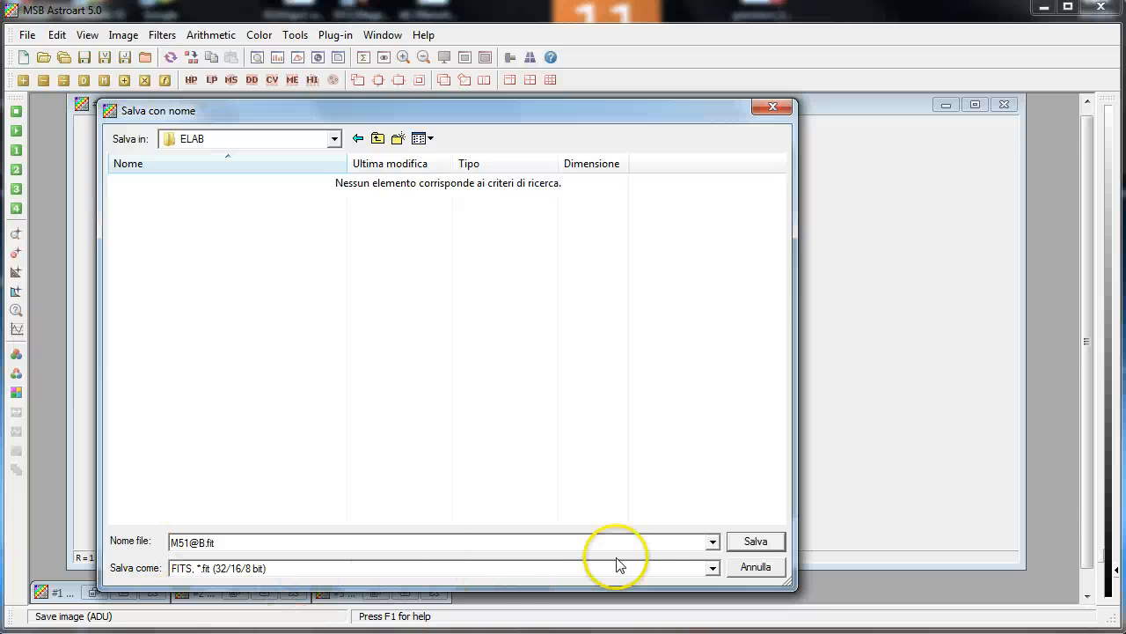
left_click(755, 540)
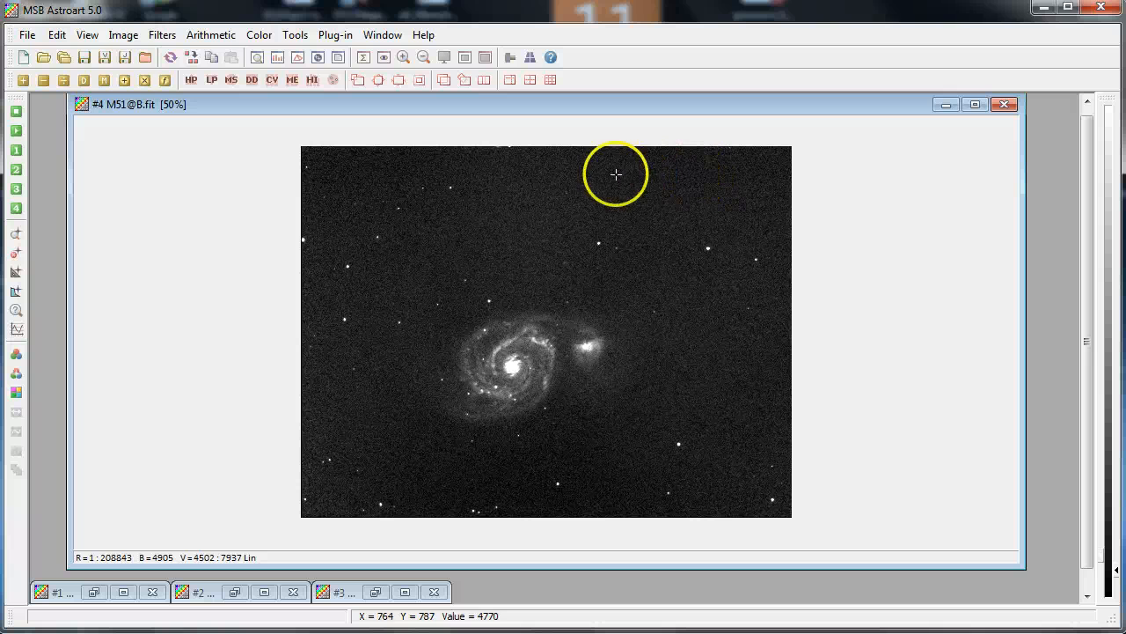
Bring up the Flat00 master flat, view it at 50%, and minimize it
left_click(376, 592)
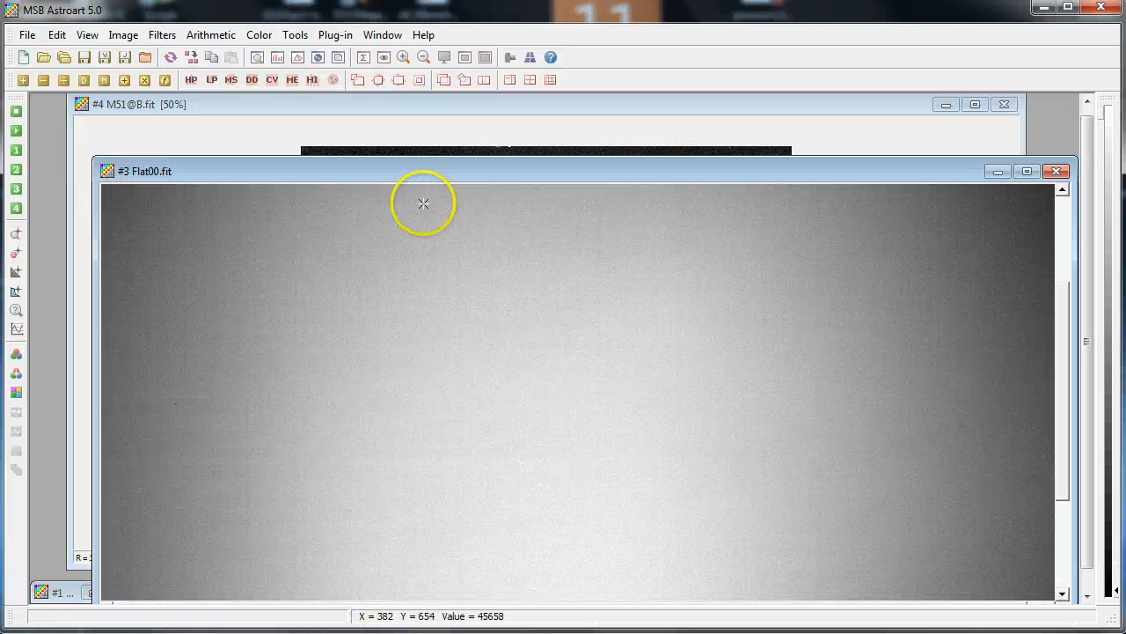
left_click_drag(439, 175, 400, 124)
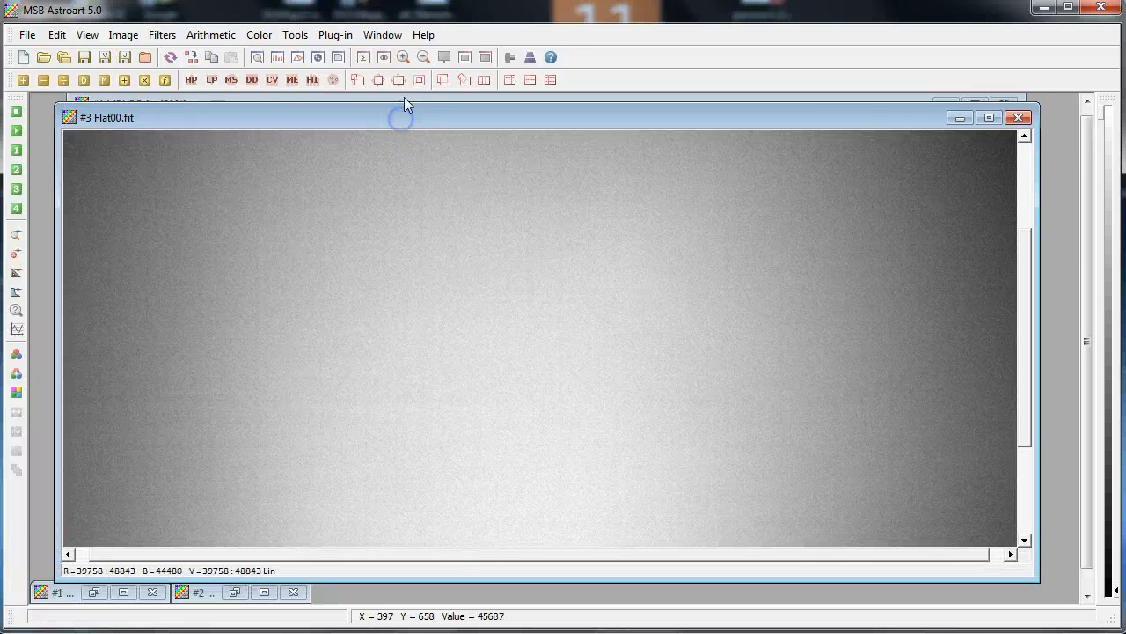
left_click(424, 57)
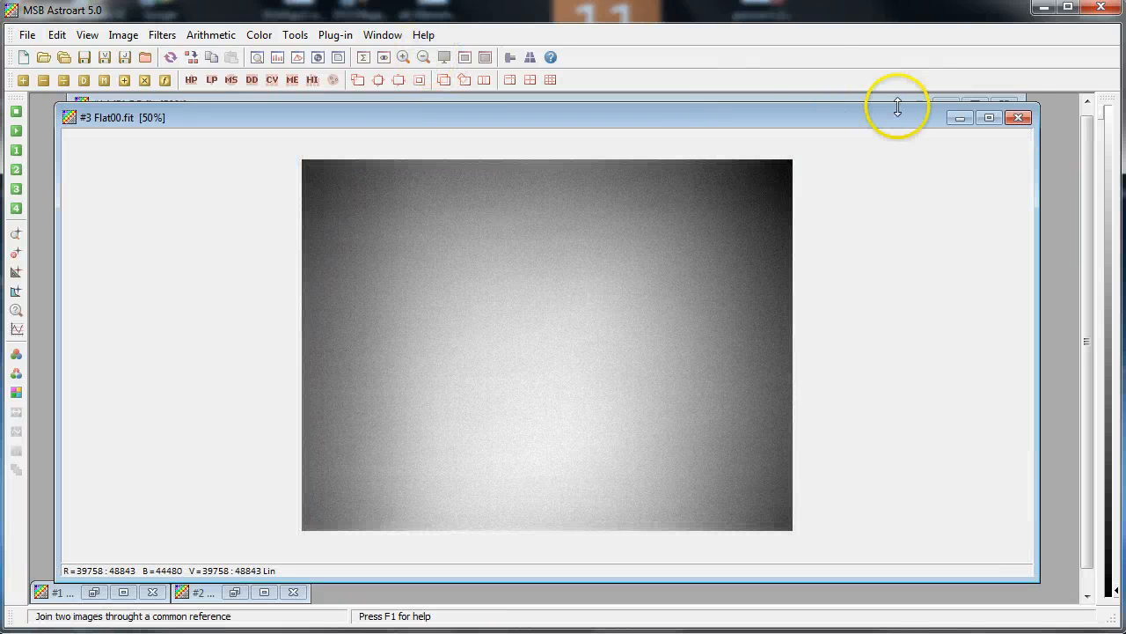
left_click(959, 118)
Bring up the FDark00 master dark frame and view it at 50%
left_click(238, 595)
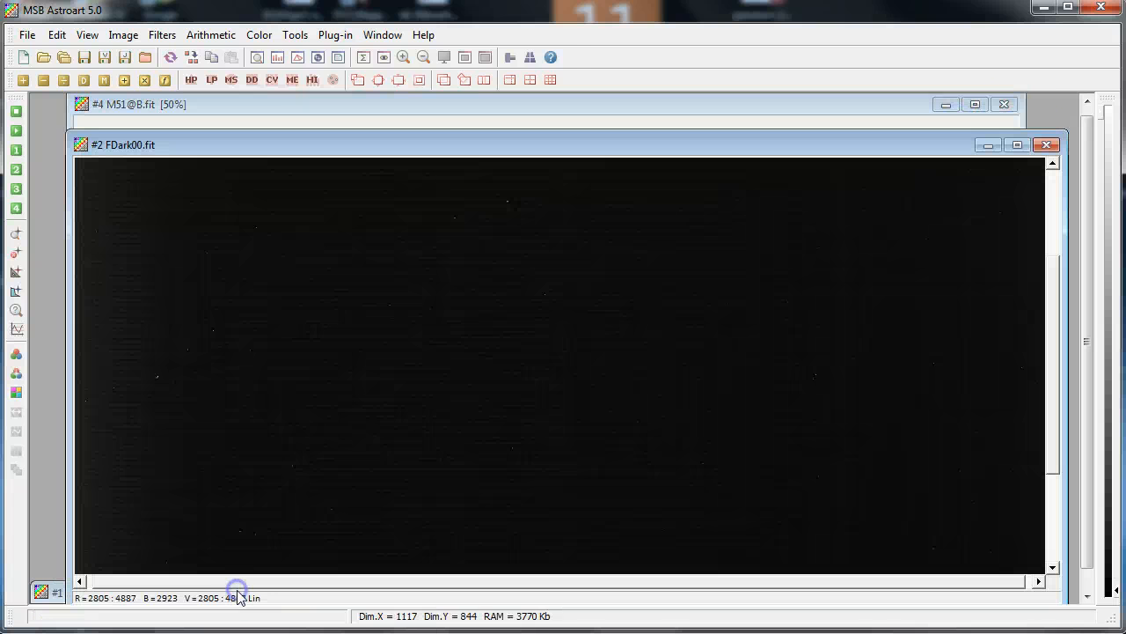
left_click_drag(400, 145, 385, 118)
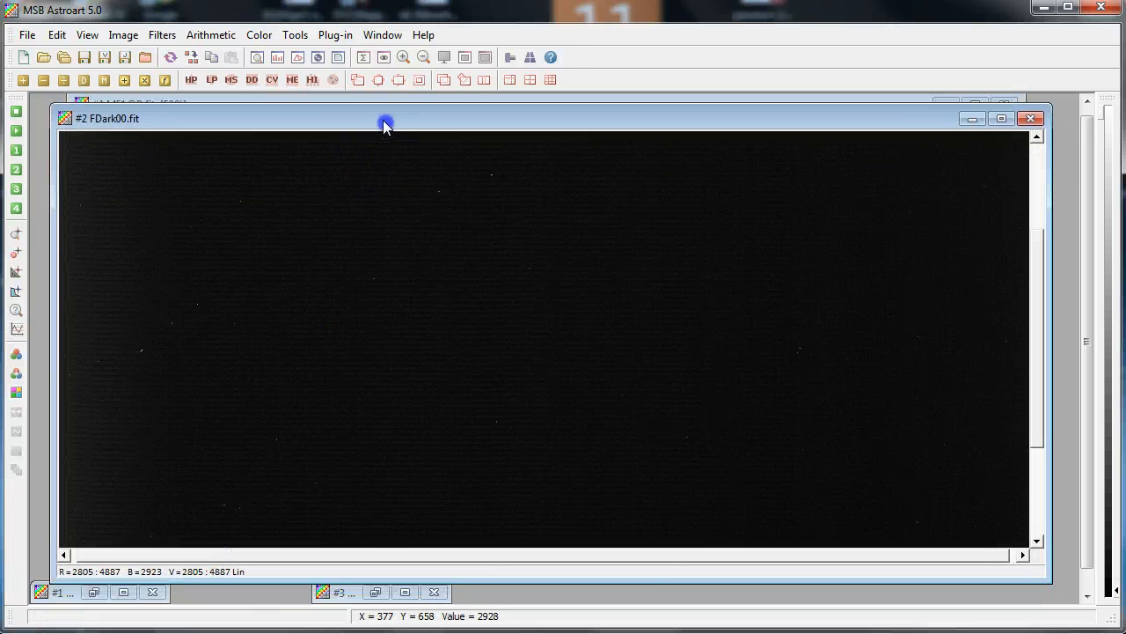
left_click(424, 58)
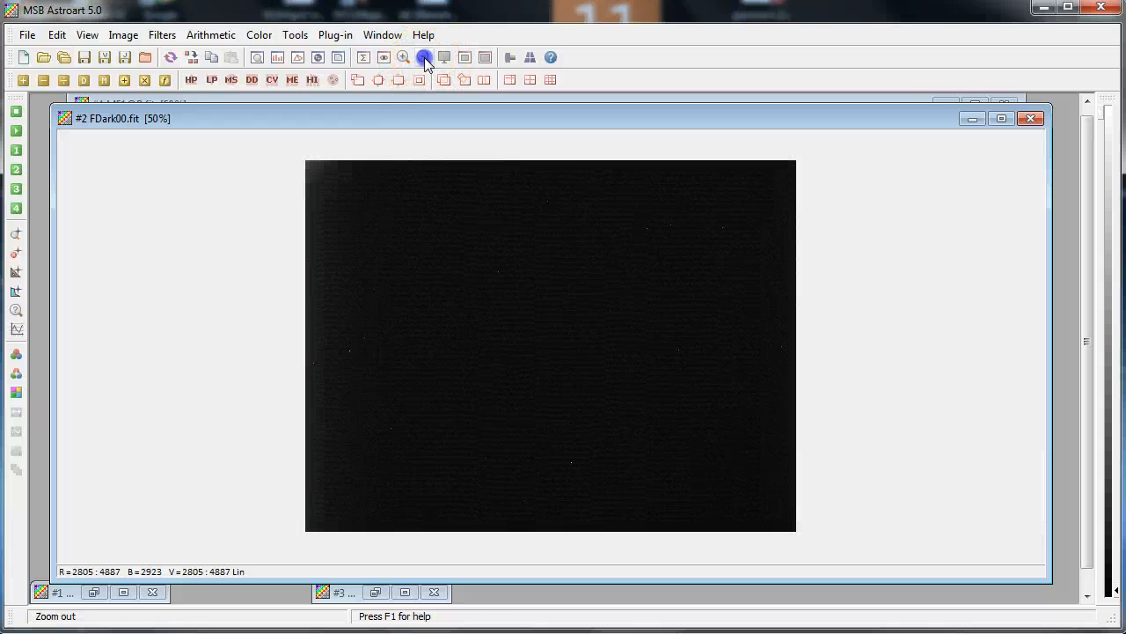
Minimize the master dark, then bring up the Dark00 dark frame, view it at 50%, and minimize it
left_click(973, 119)
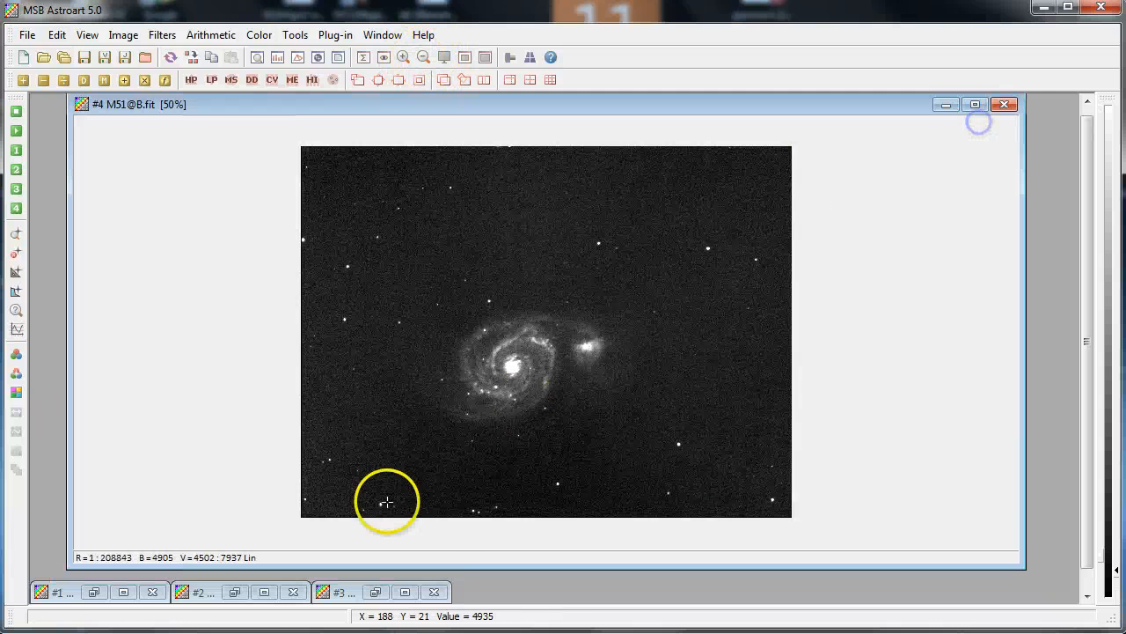
left_click(124, 592)
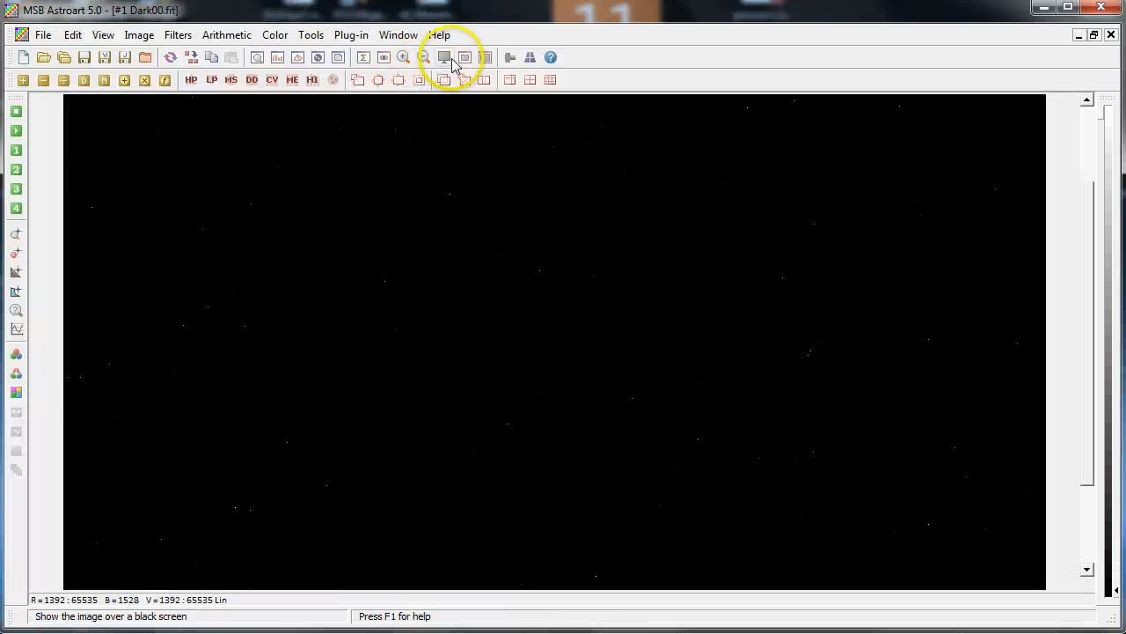
left_click(423, 58)
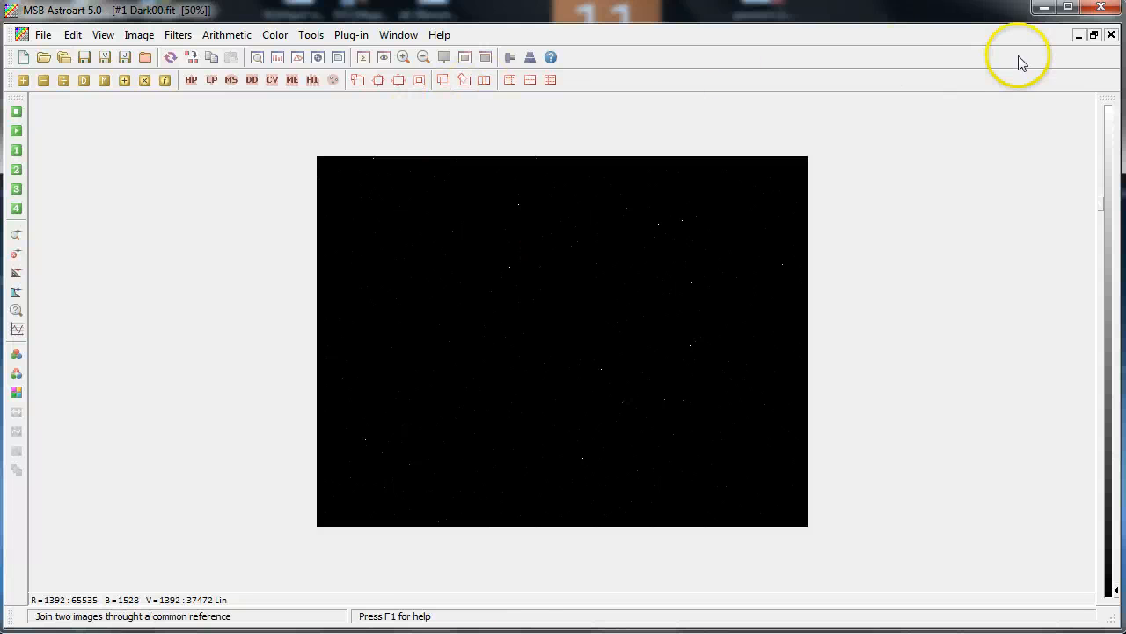
left_click(1079, 36)
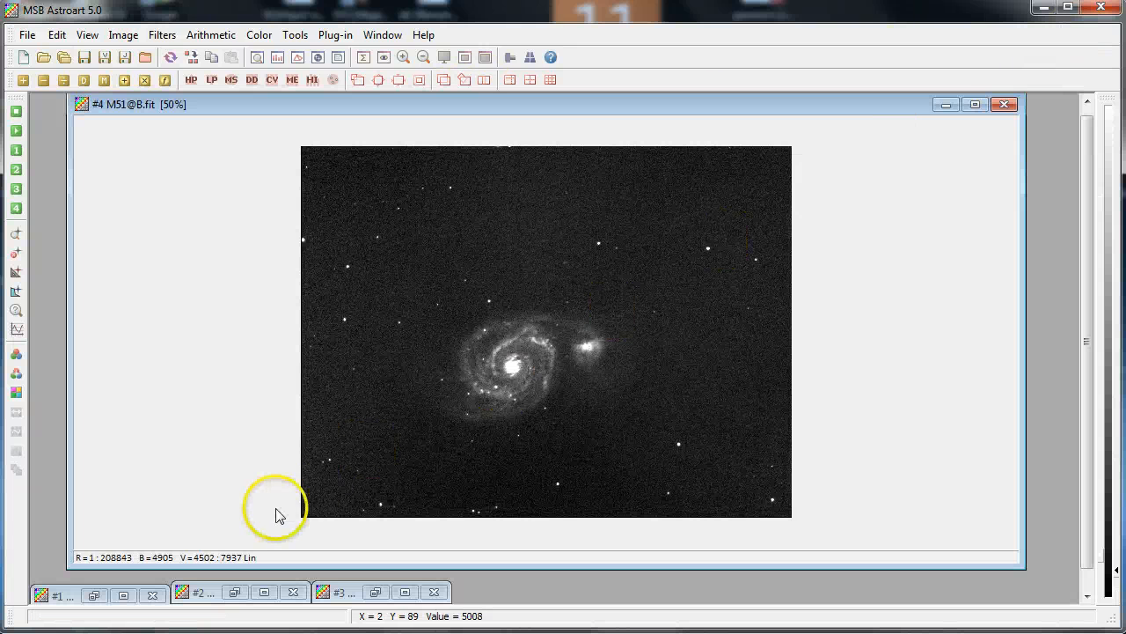
Close all open images
left_click_drag(240, 107, 235, 120)
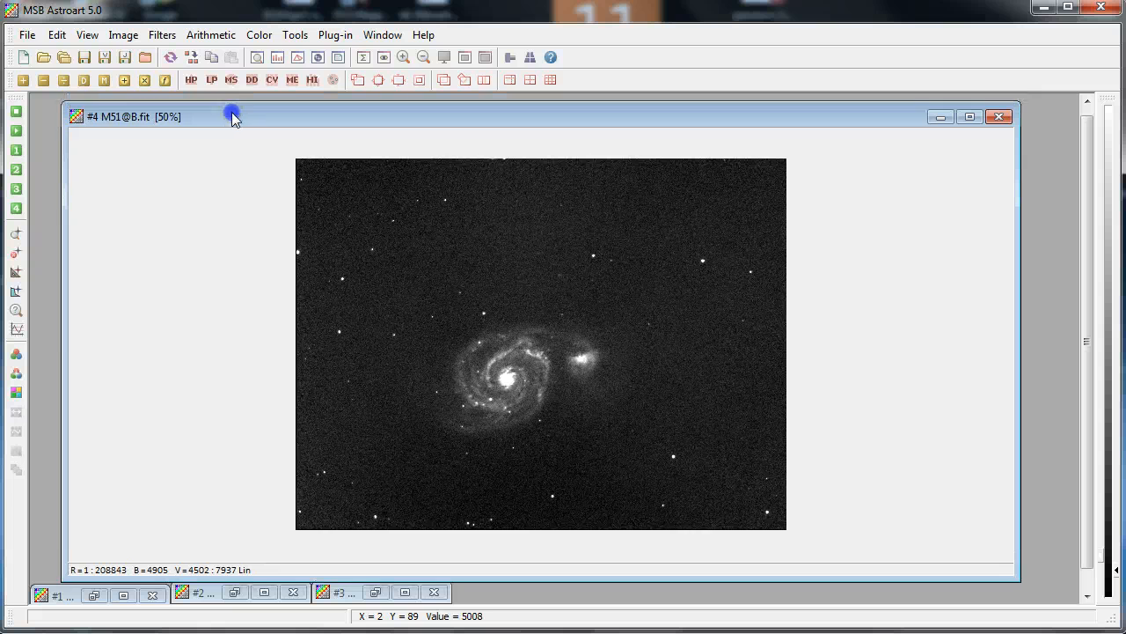
left_click(27, 35)
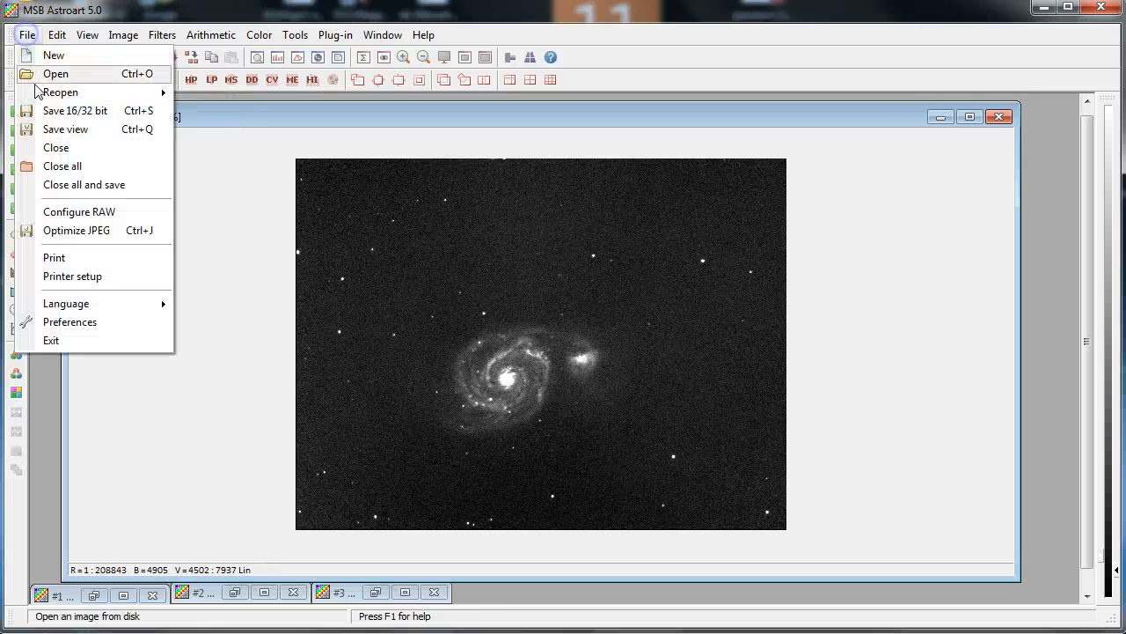
left_click(61, 167)
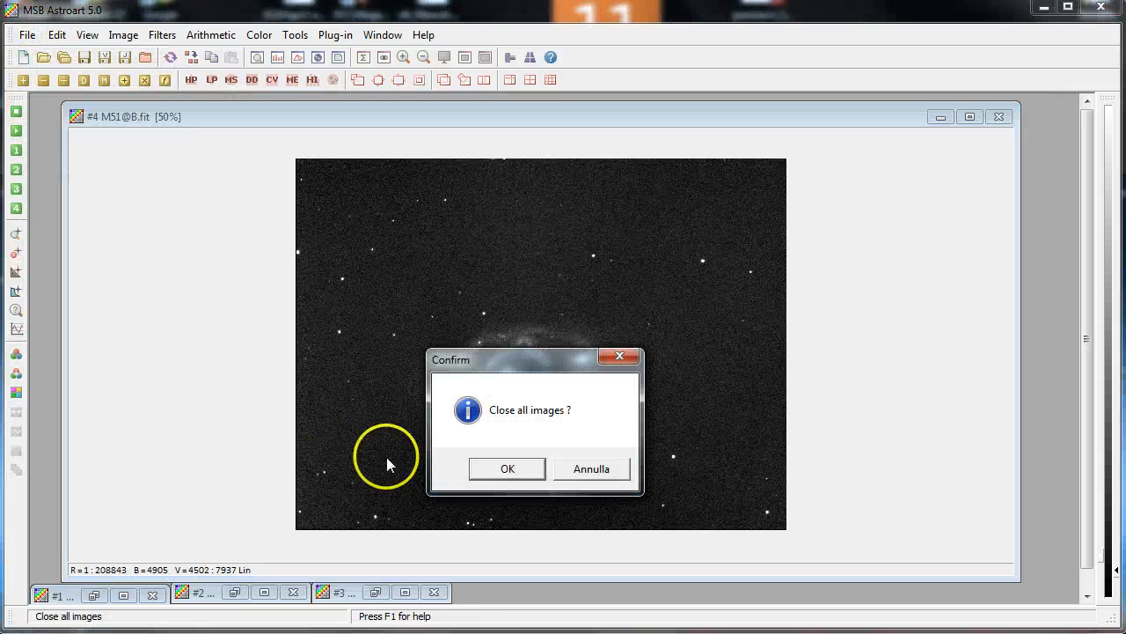
left_click(497, 467)
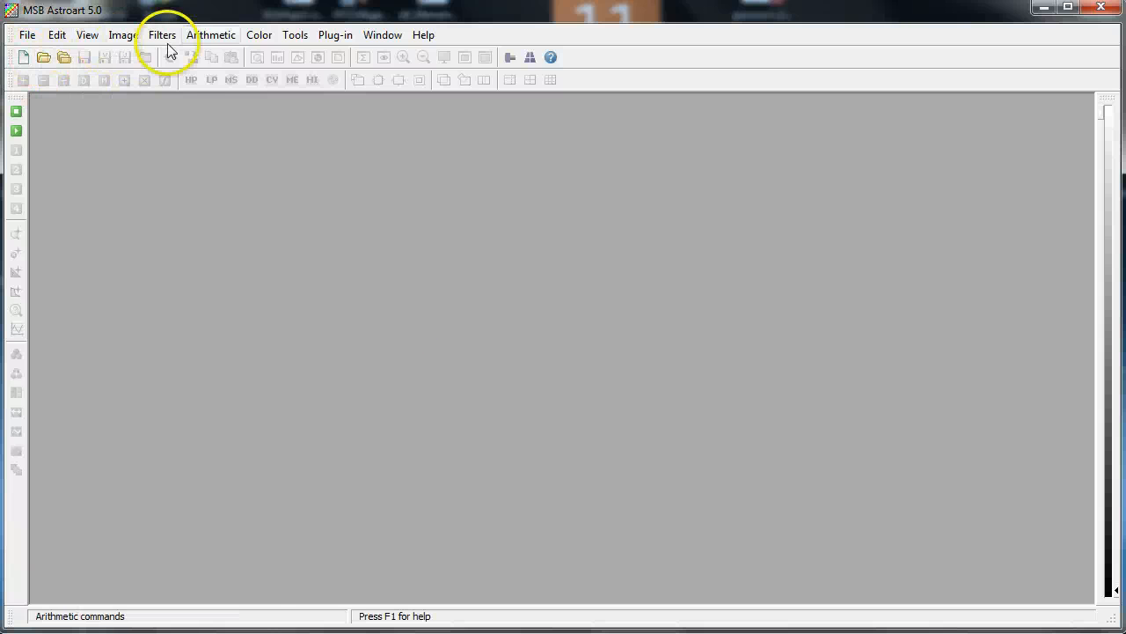
Open Preprocessing and delete all light frames from the Images list
left_click(295, 35)
left_click(317, 74)
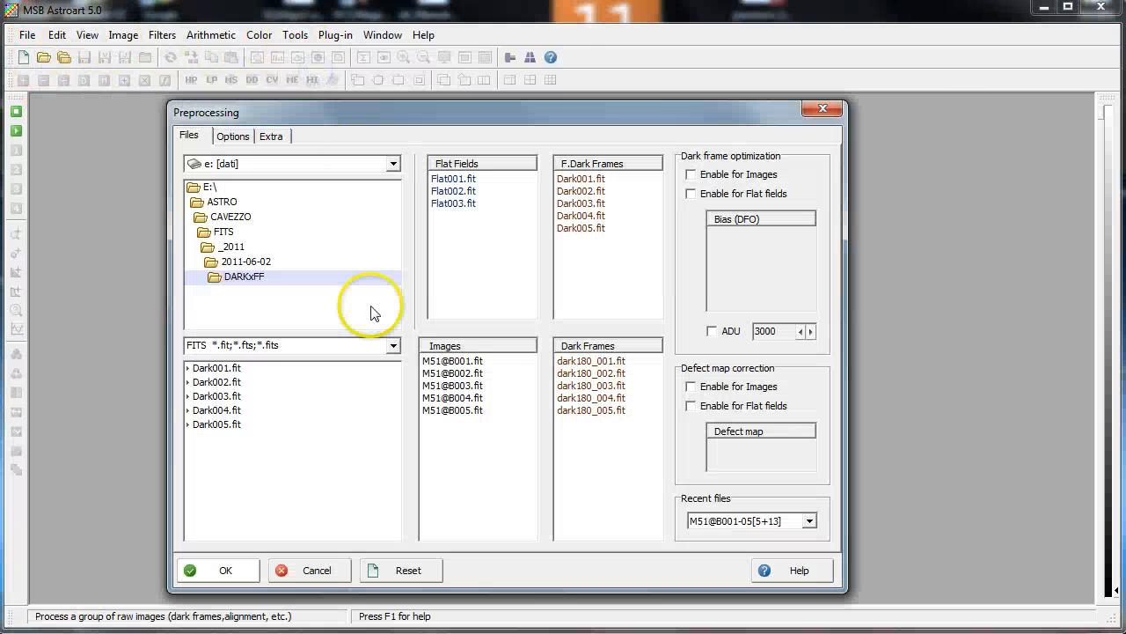
right_click(468, 363)
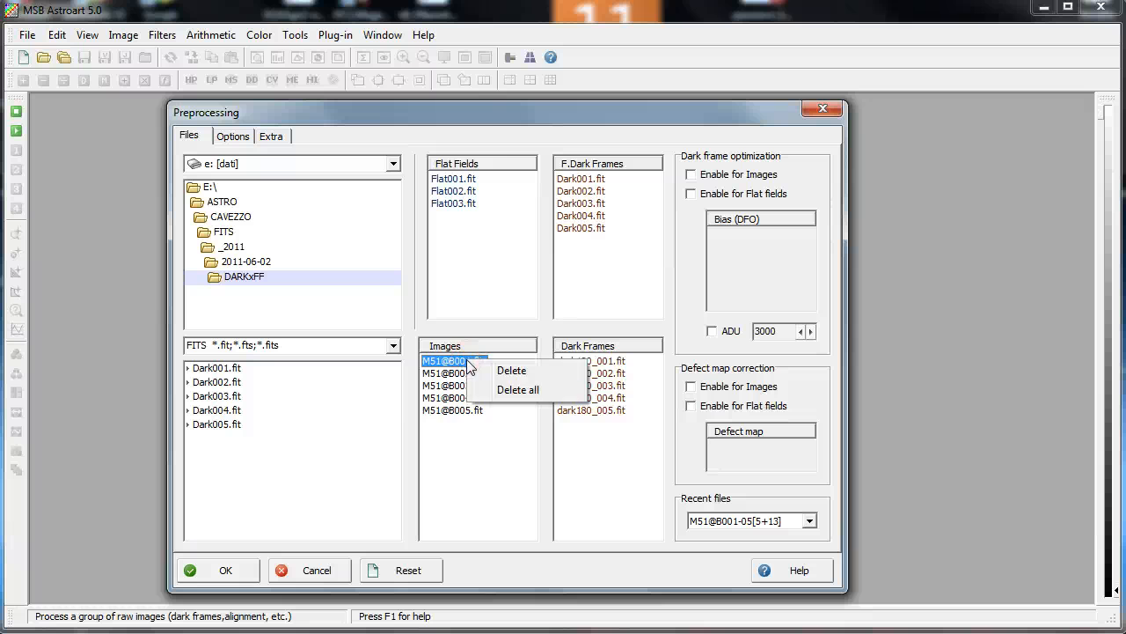
left_click(515, 390)
Add M51@R001 through M51@R005 from the RAW folder as light frames and run the preprocessing
double_click(248, 261)
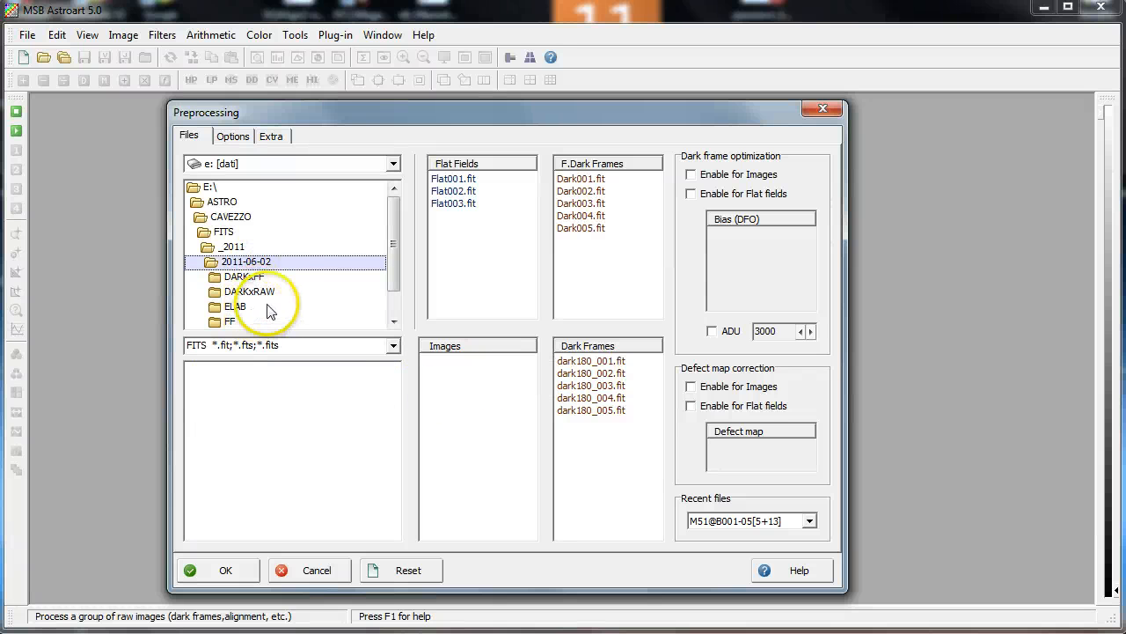
left_click_drag(392, 259, 397, 283)
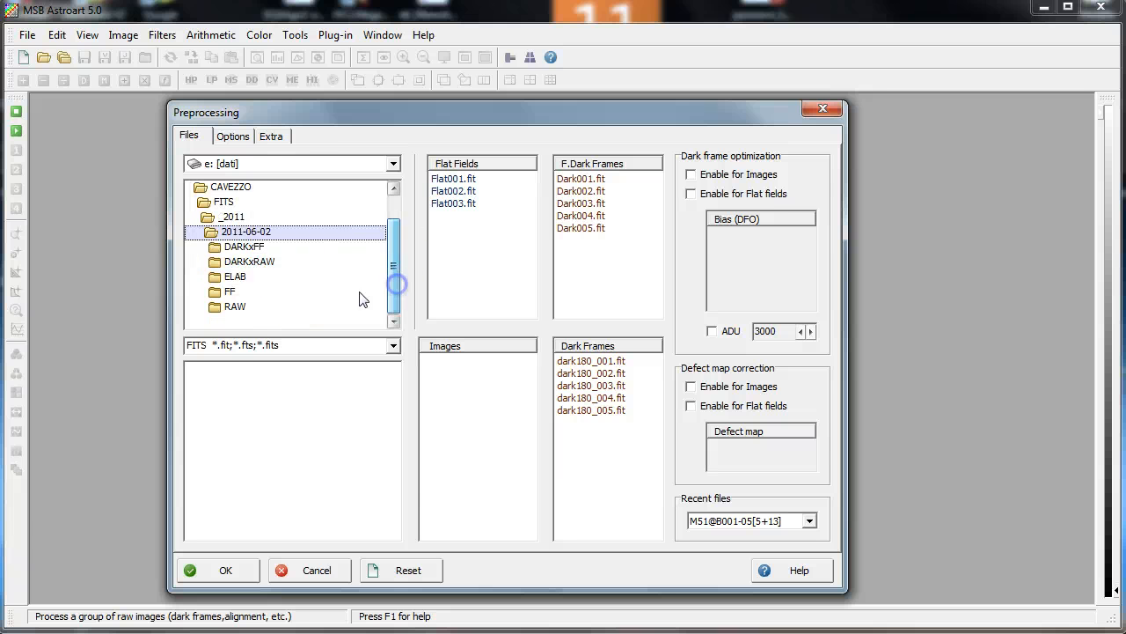
double_click(230, 306)
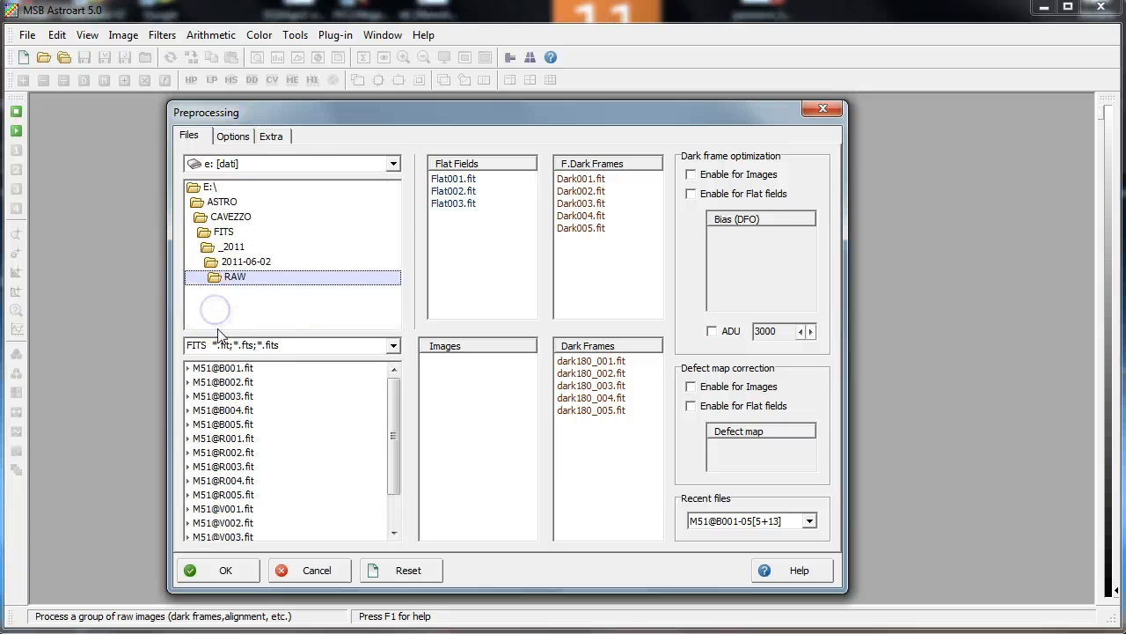
left_click(246, 440)
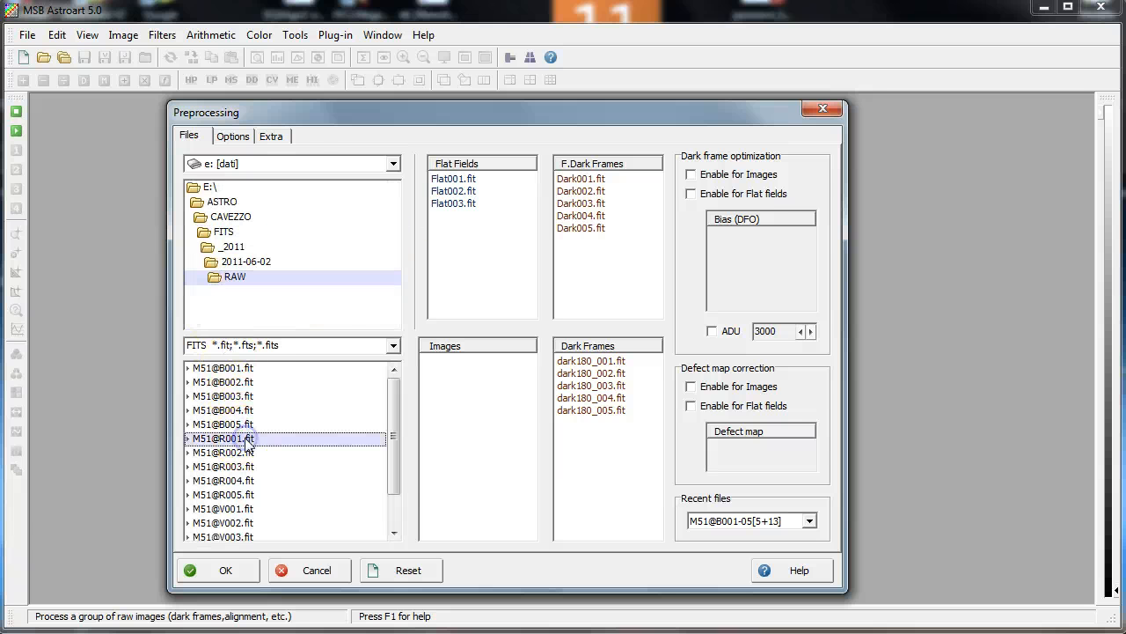
left_click(259, 493, "shift")
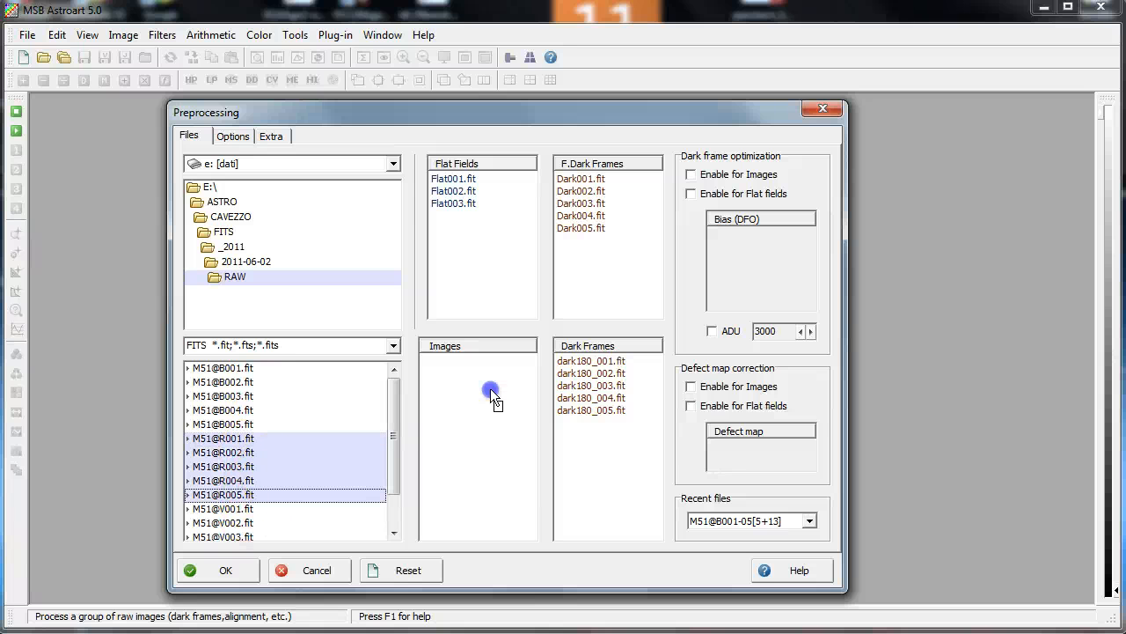
left_click_drag(493, 398, 489, 383)
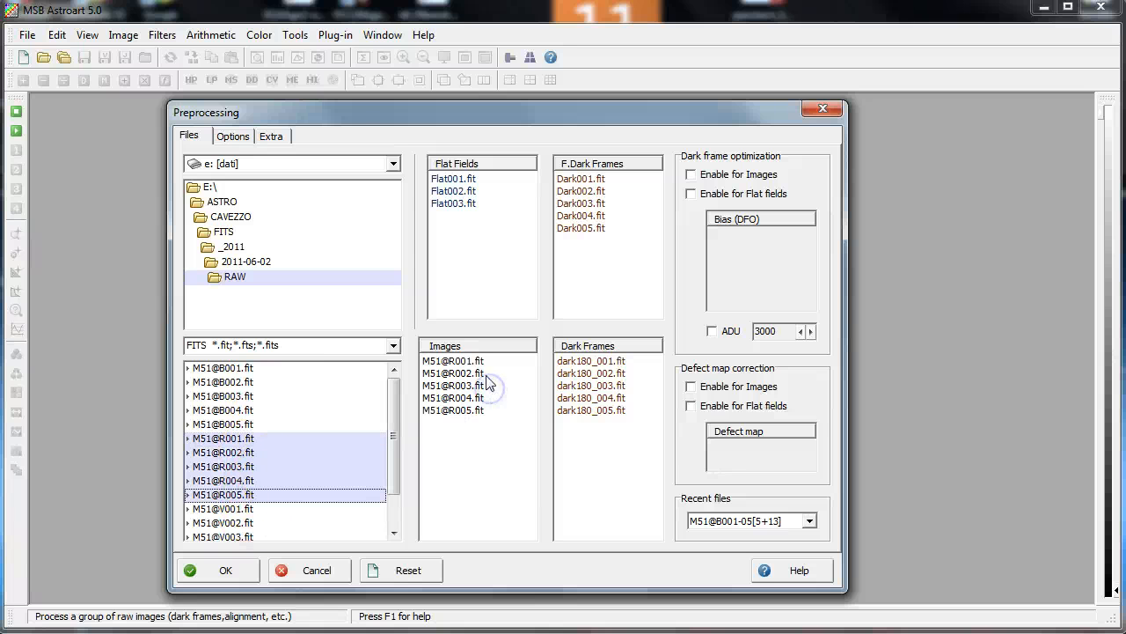
left_click(229, 137)
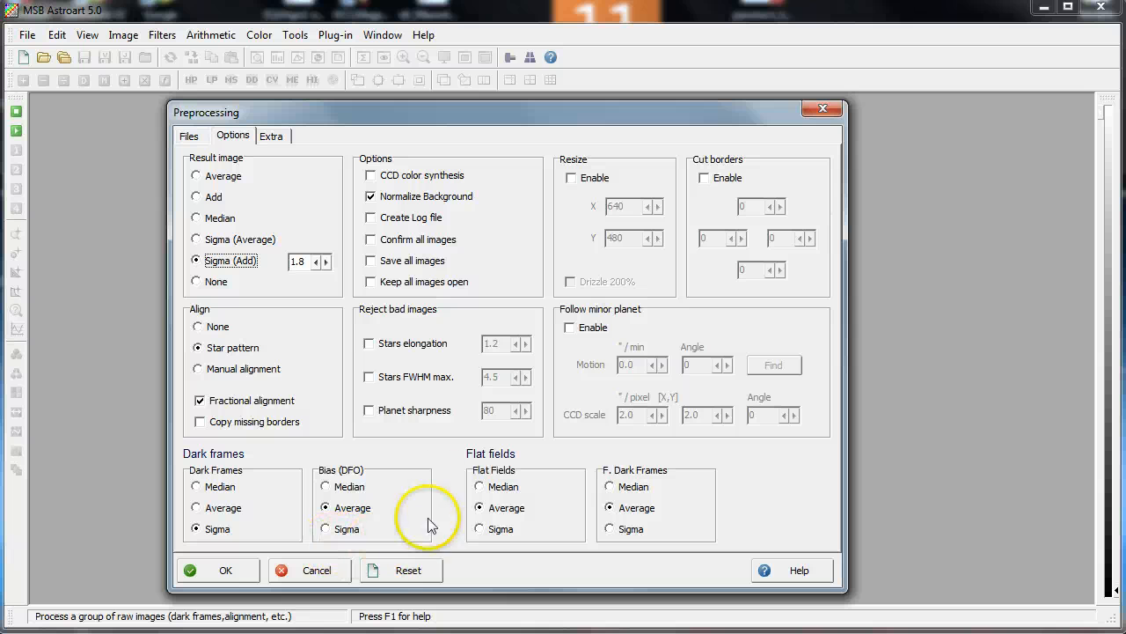
left_click(229, 570)
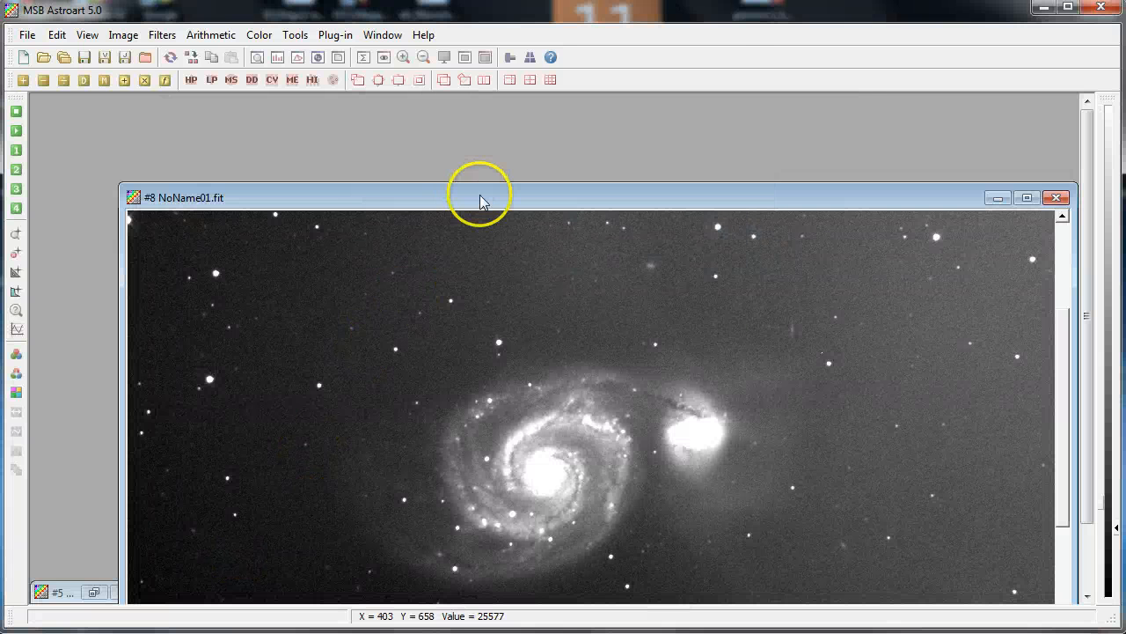
Examine the stacked red result by varying the display levels, a zoom window, and a 50% view
left_click_drag(479, 200, 452, 112)
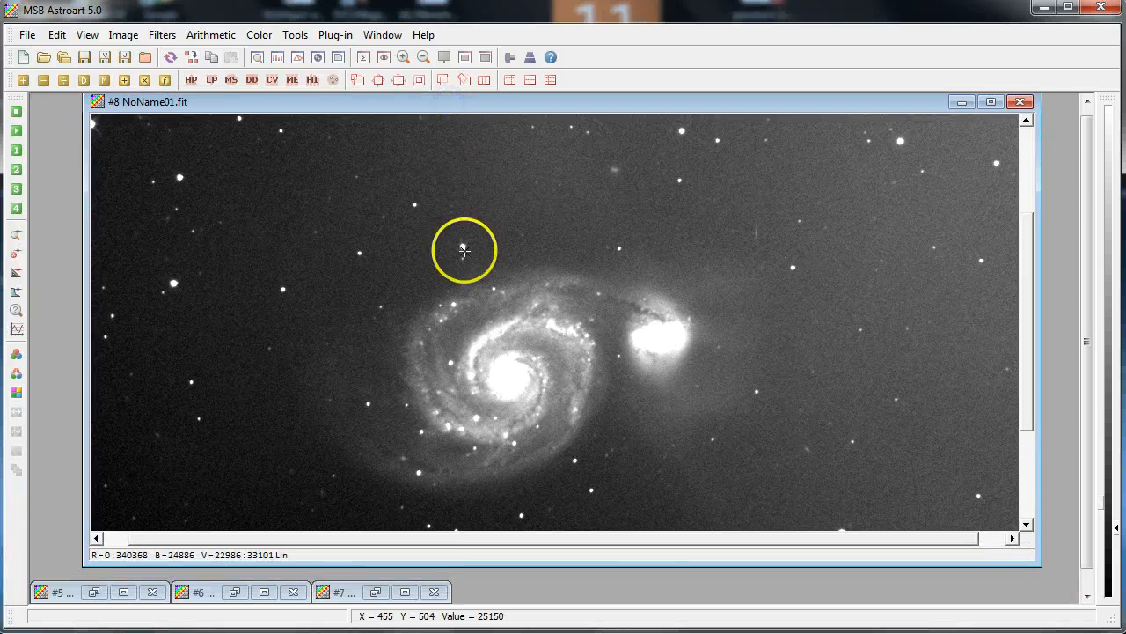
scroll(464, 252, "down", 3)
scroll(465, 256, "up", 5)
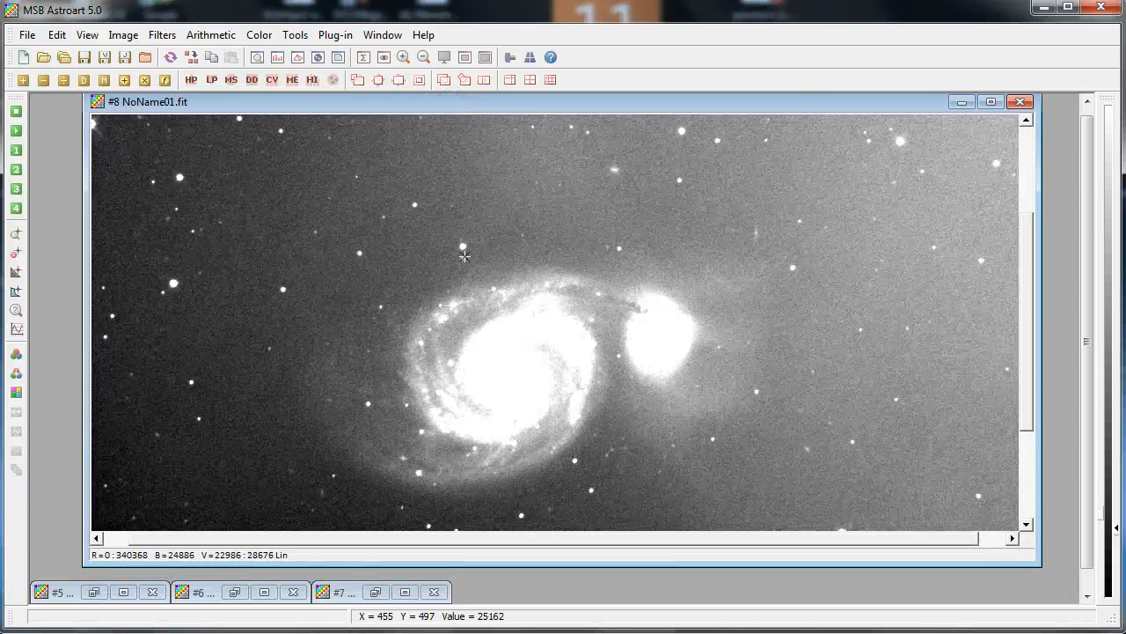
scroll(465, 256, "down", 3)
scroll(465, 256, "up", 2)
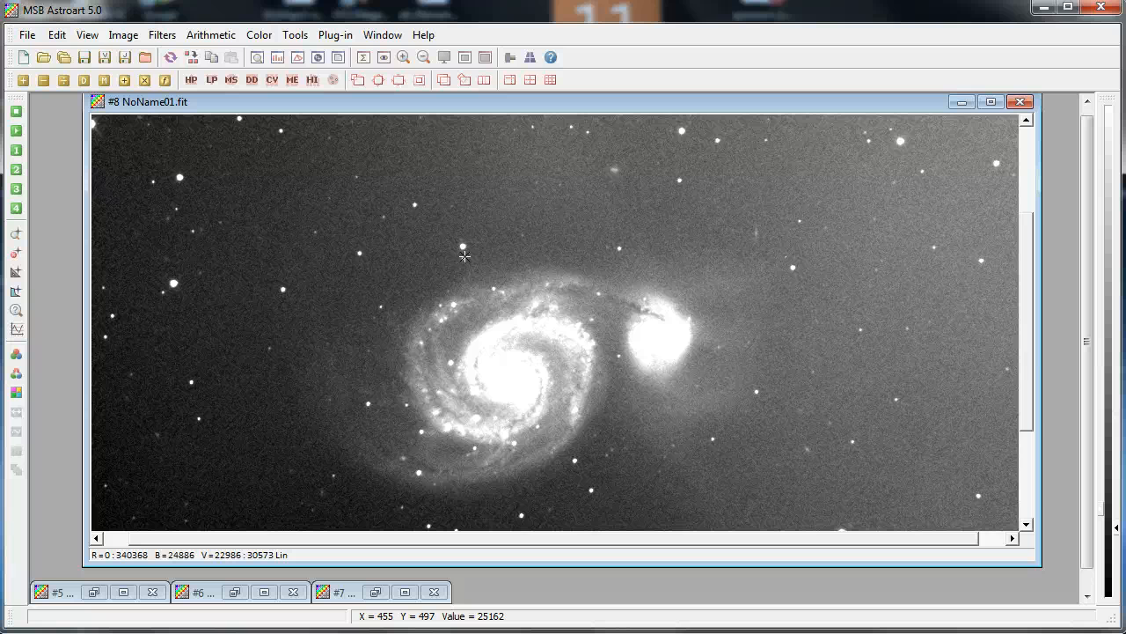
scroll(464, 256, "up", 1)
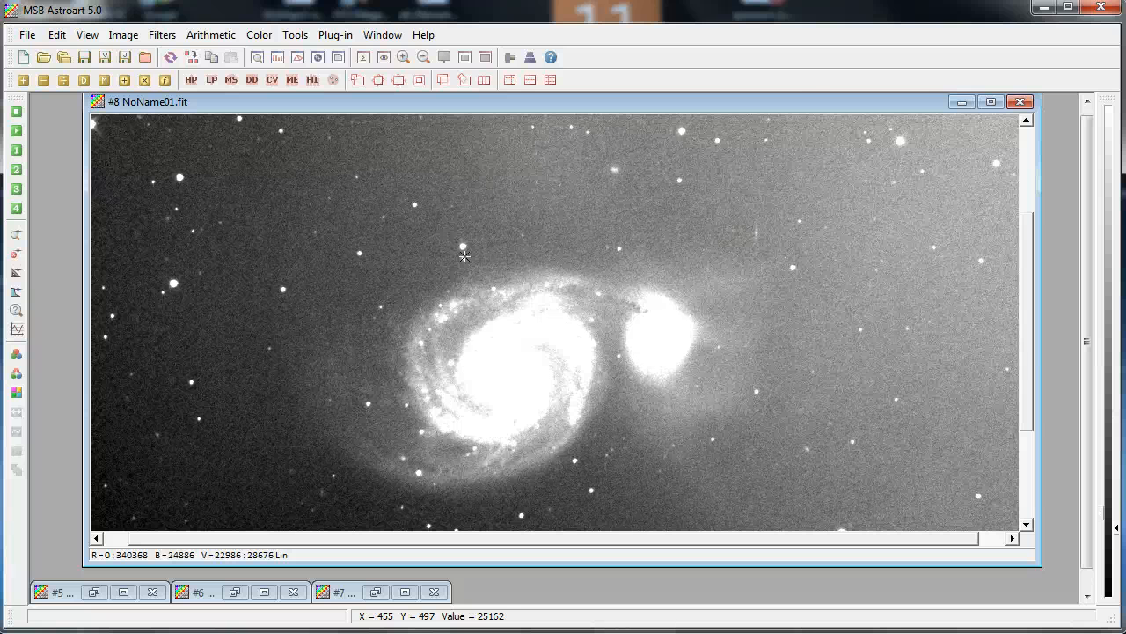
scroll(464, 256, "down", 1)
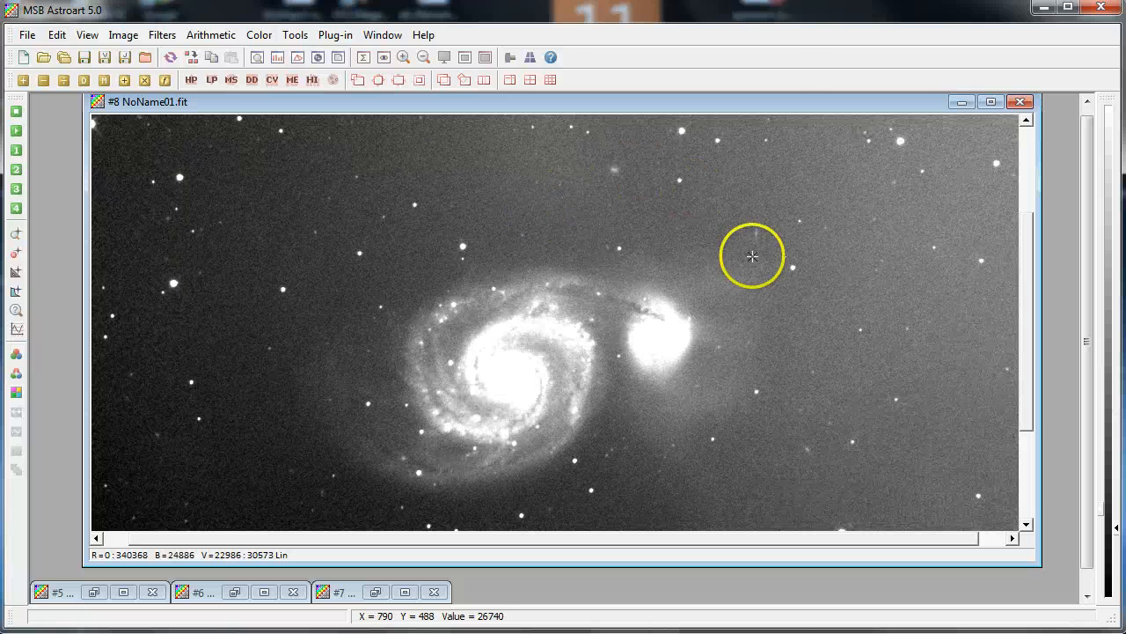
scroll(858, 416, "down", 5)
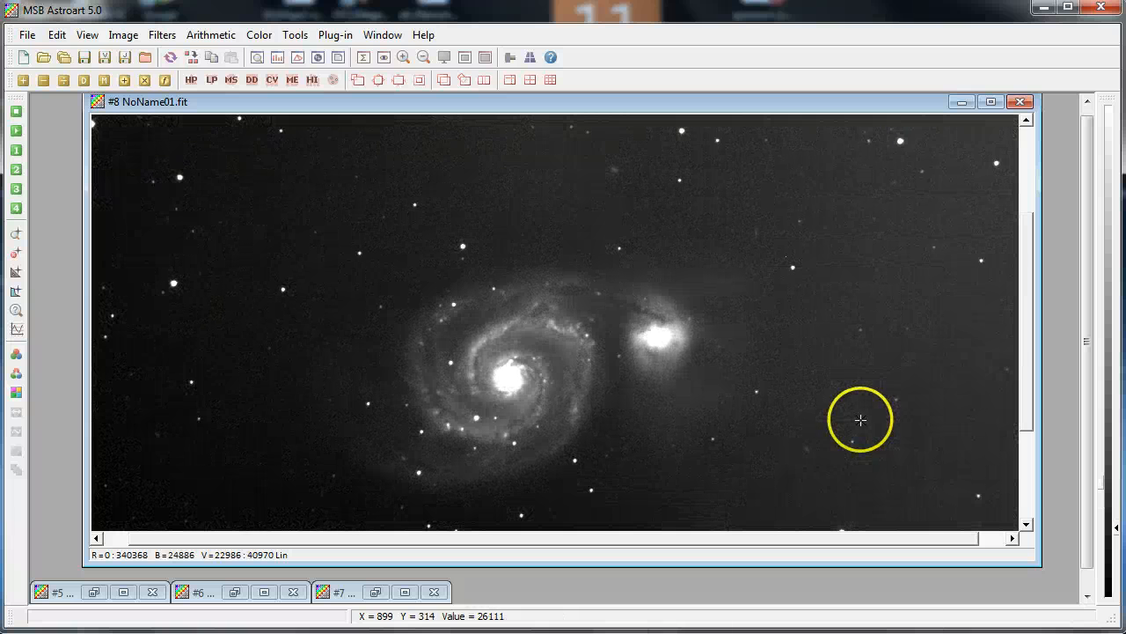
left_click(255, 57)
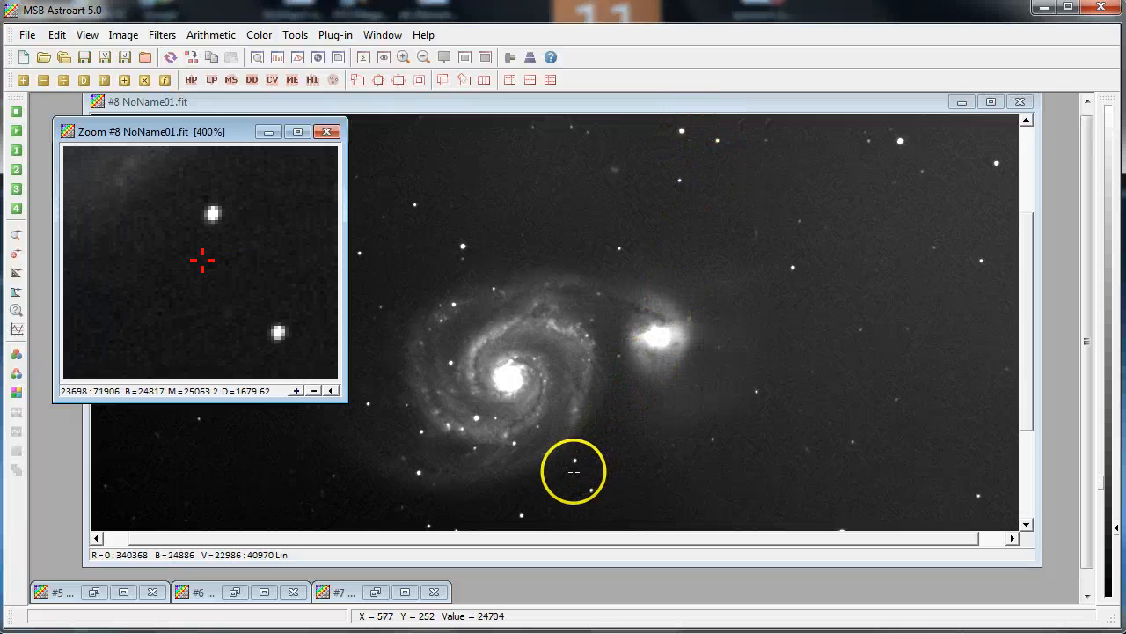
left_click(326, 132)
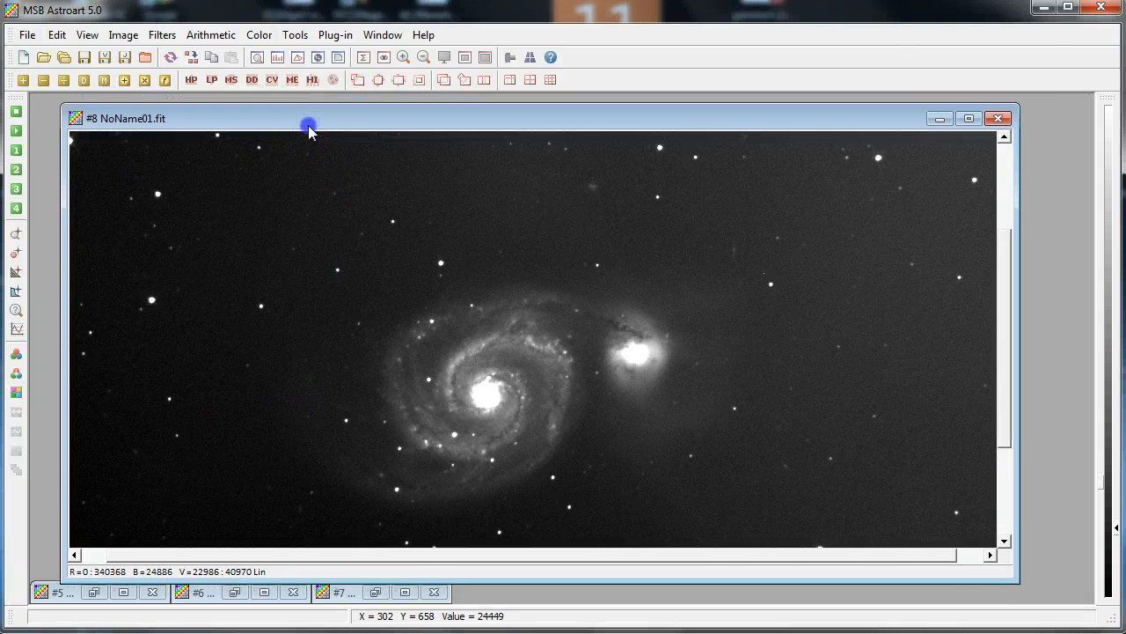
left_click(405, 82)
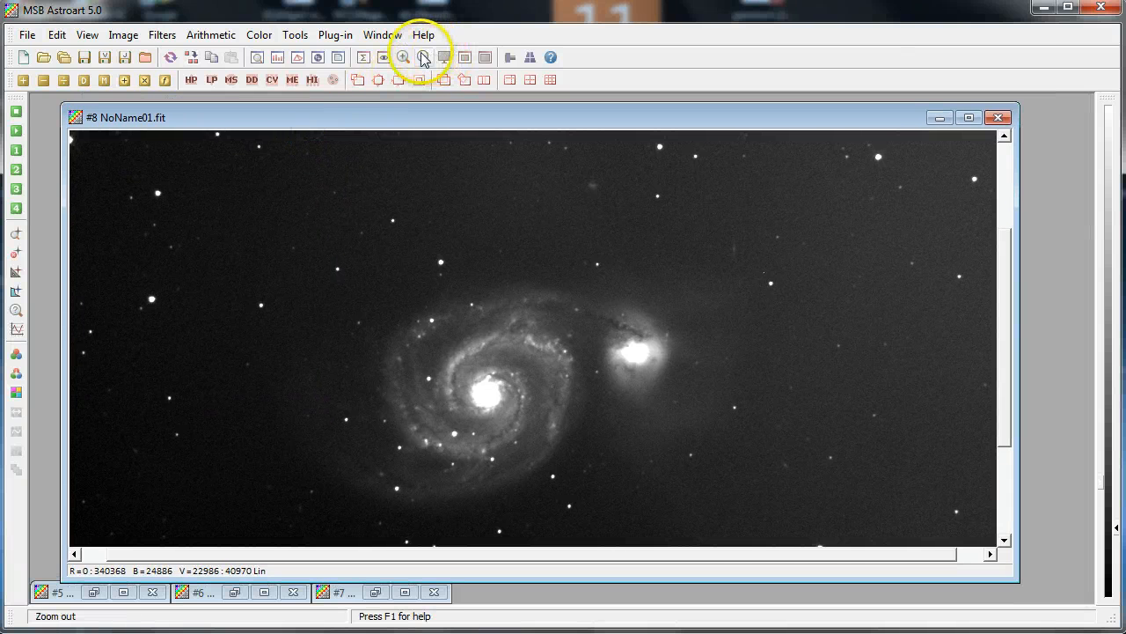
left_click(423, 57)
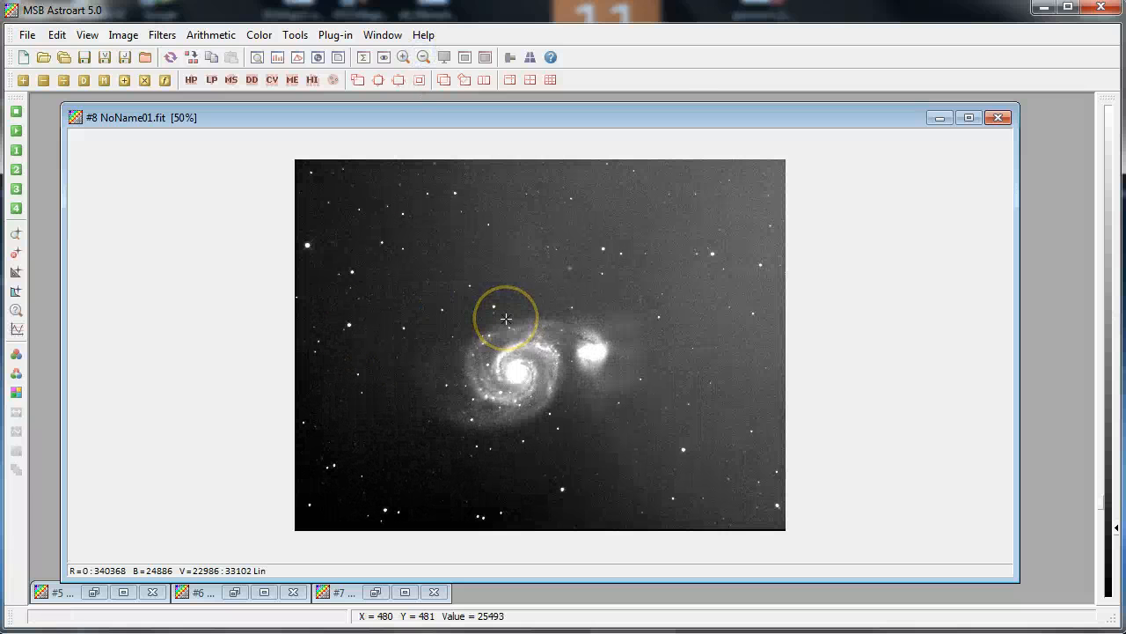
left_click(504, 318)
left_click(504, 317)
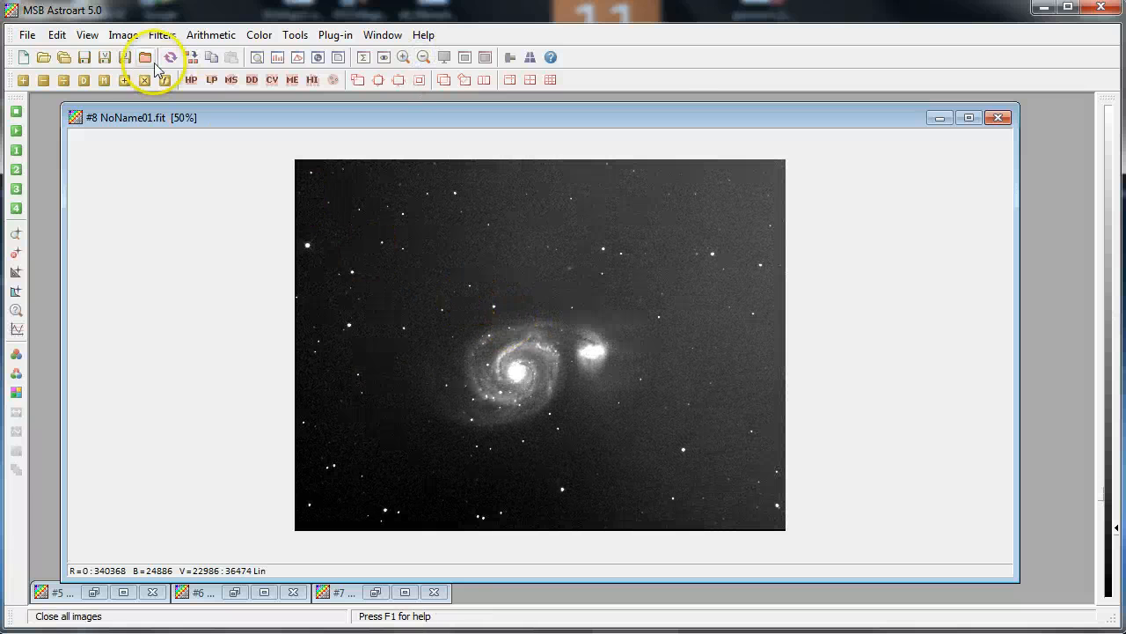
Remove the red result's sky background gradient with the Linear method
left_click(110, 37)
mouse_move(160, 37)
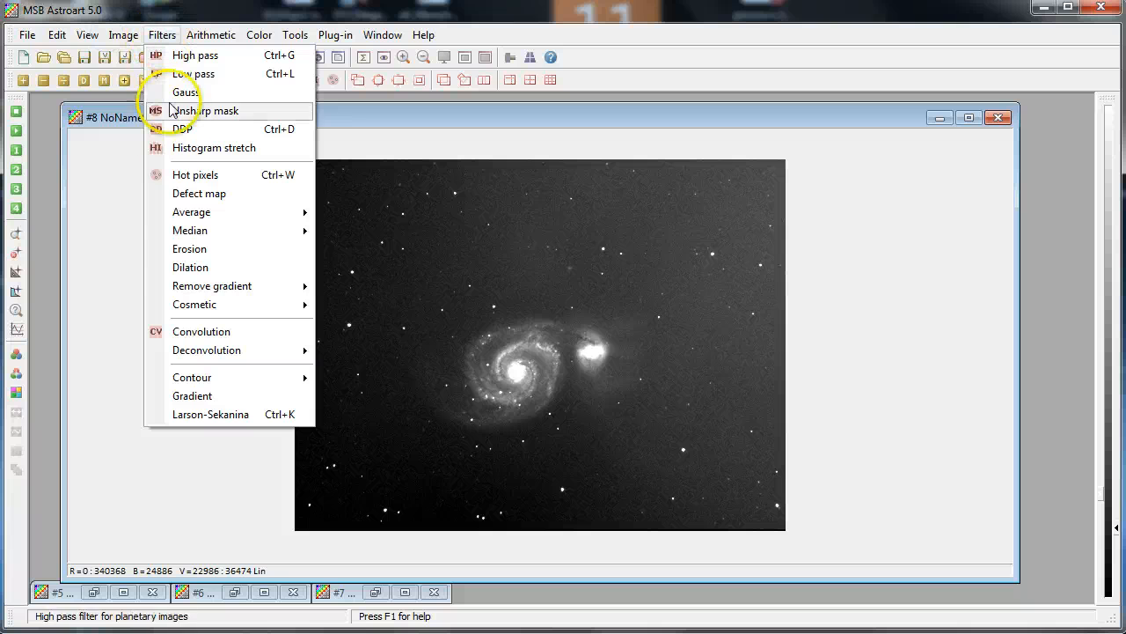
mouse_move(187, 295)
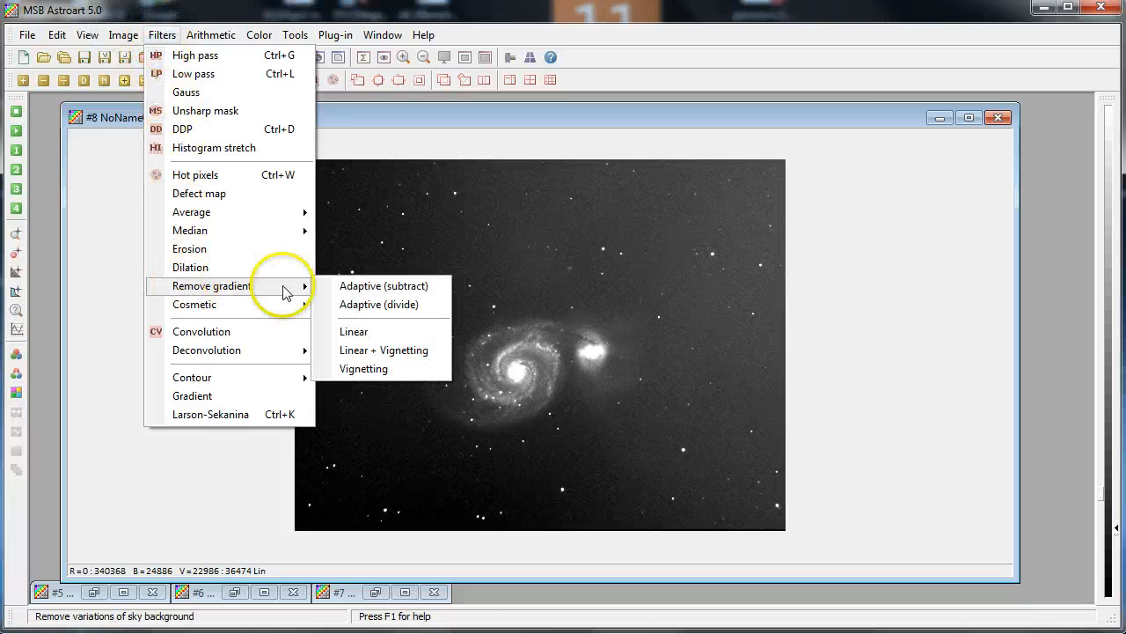
left_click(336, 329)
left_click(373, 323)
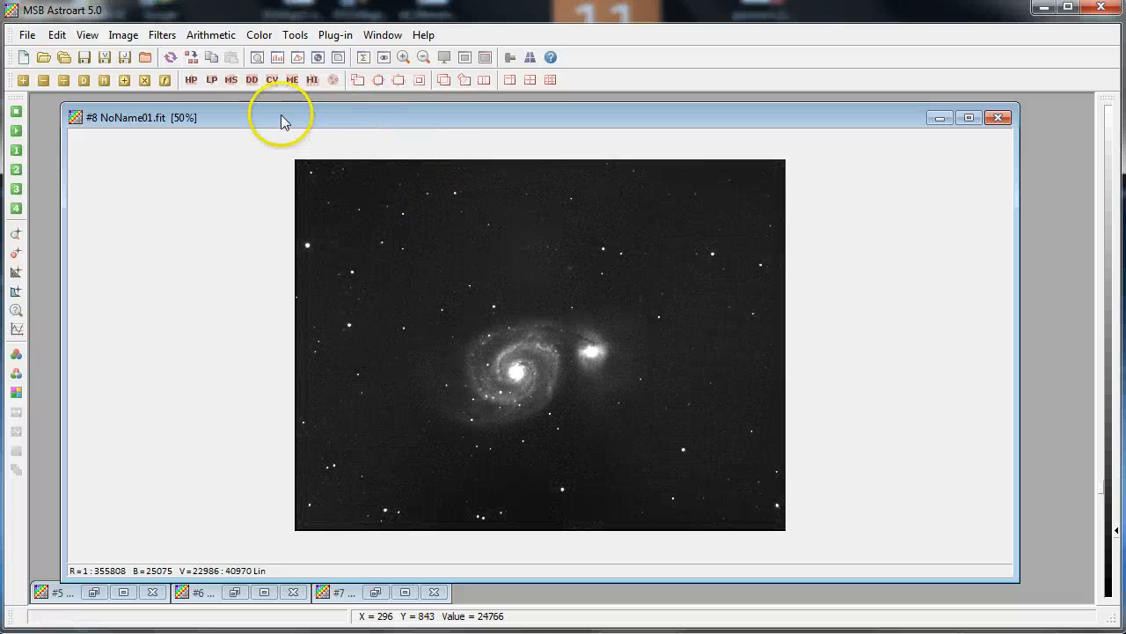
left_click(27, 34)
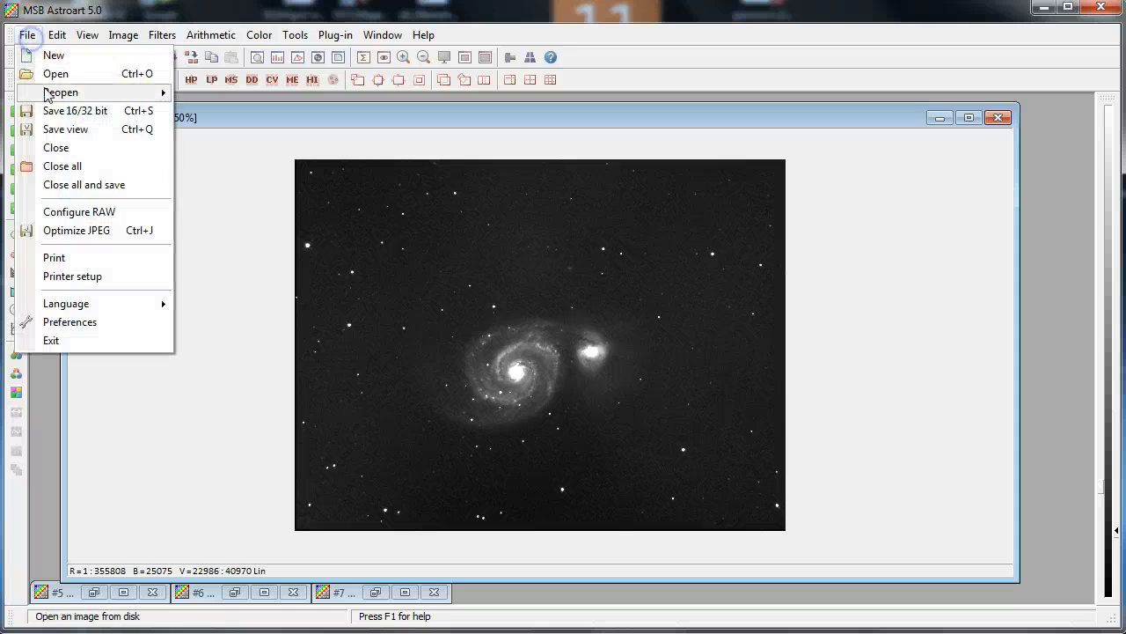
left_click(72, 117)
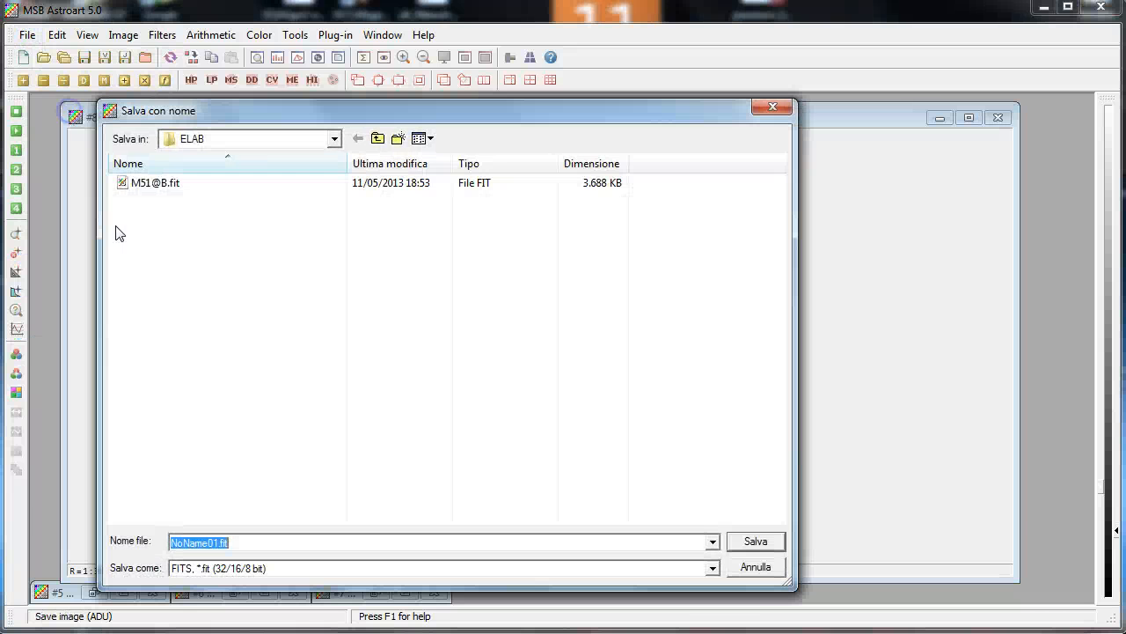
left_click(164, 183)
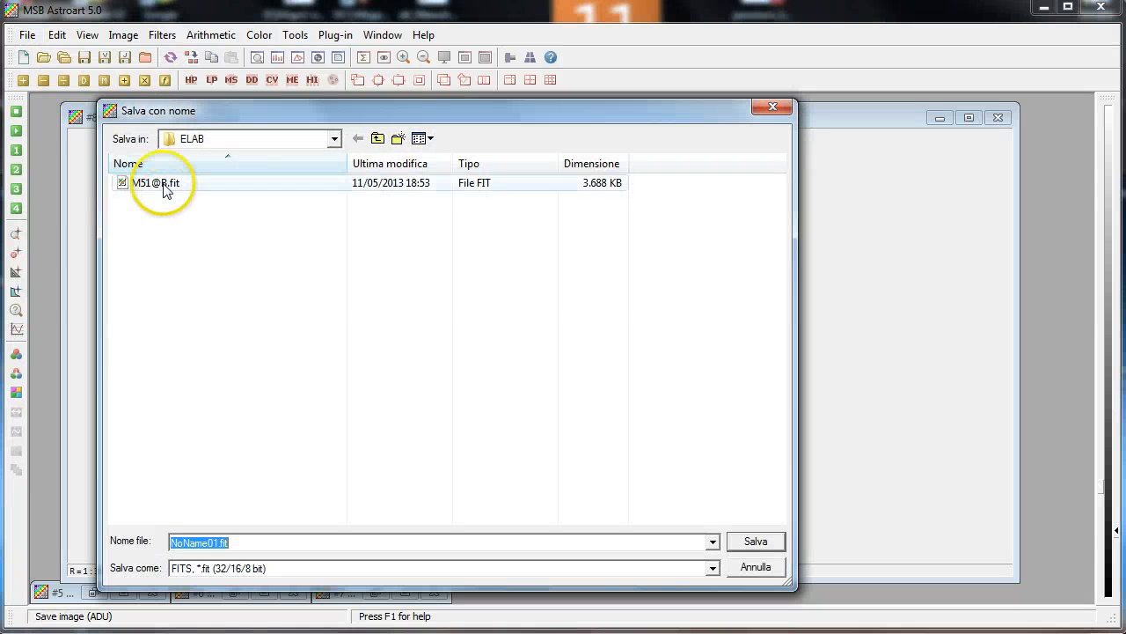
double_click(209, 541)
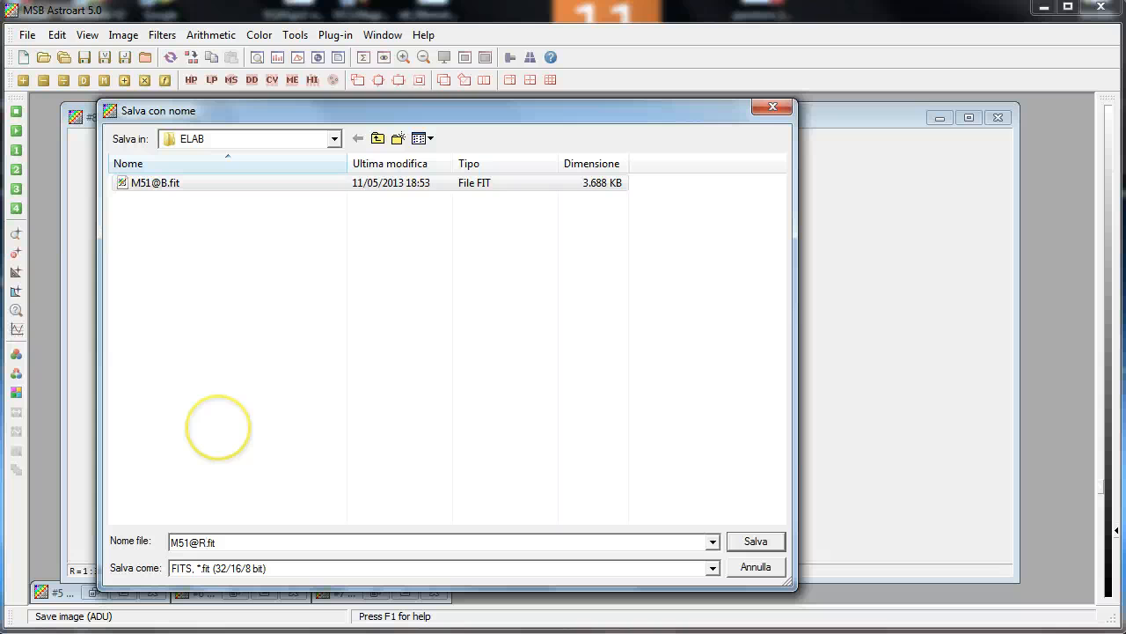
left_click(744, 540)
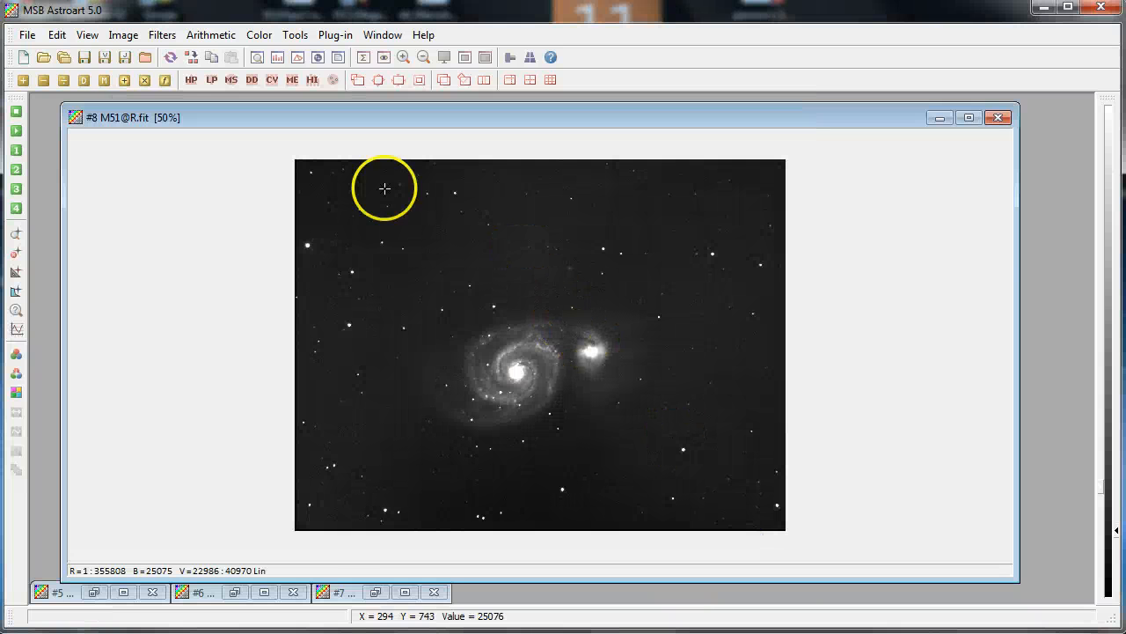
Close all open images
left_click(28, 34)
left_click(75, 167)
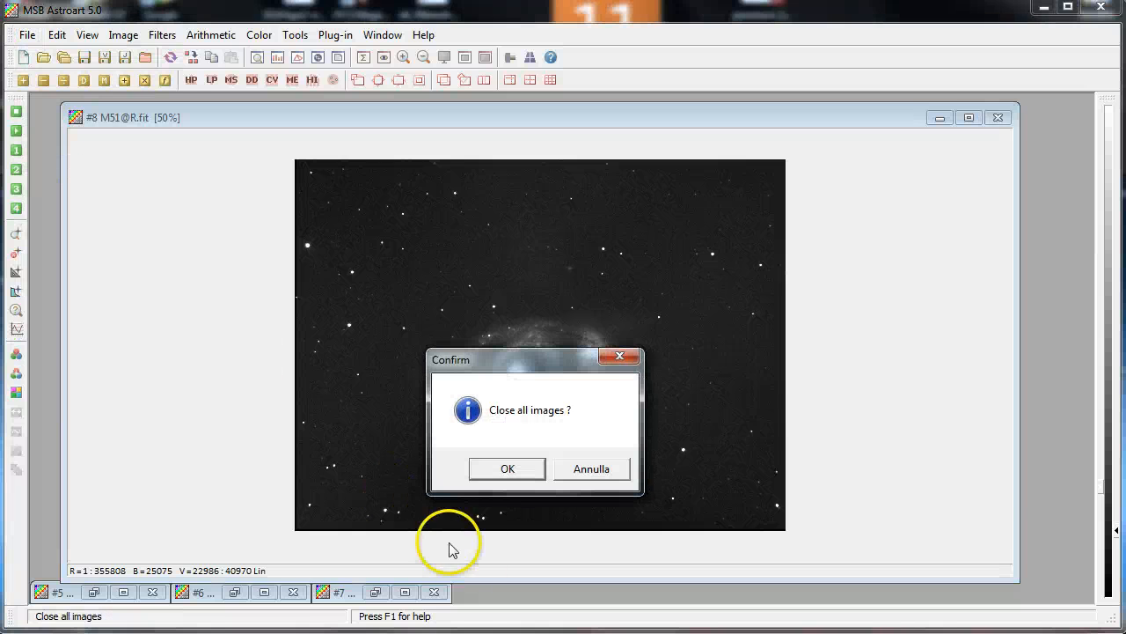
left_click(513, 471)
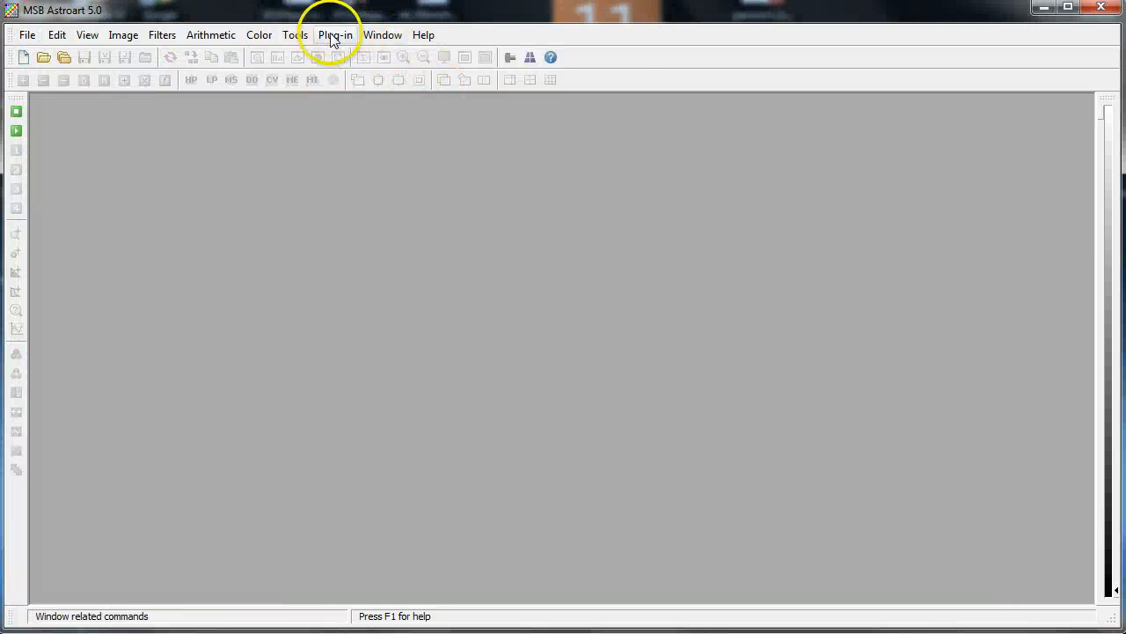
Open Preprocessing and delete all light frames from the Images list
left_click(297, 35)
left_click(310, 73)
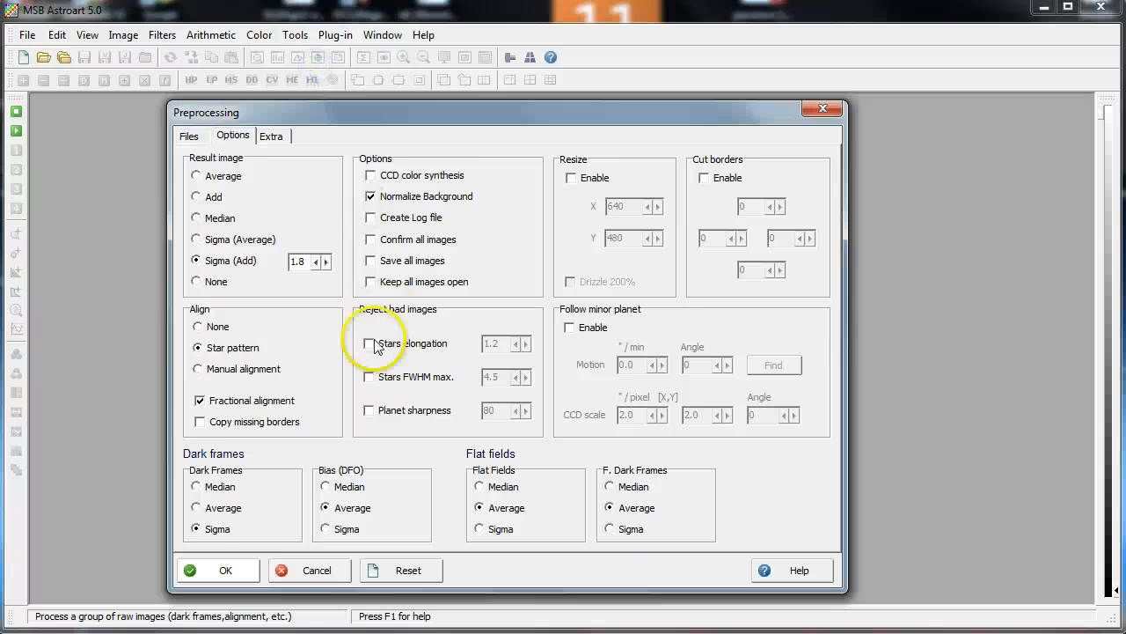
left_click(190, 137)
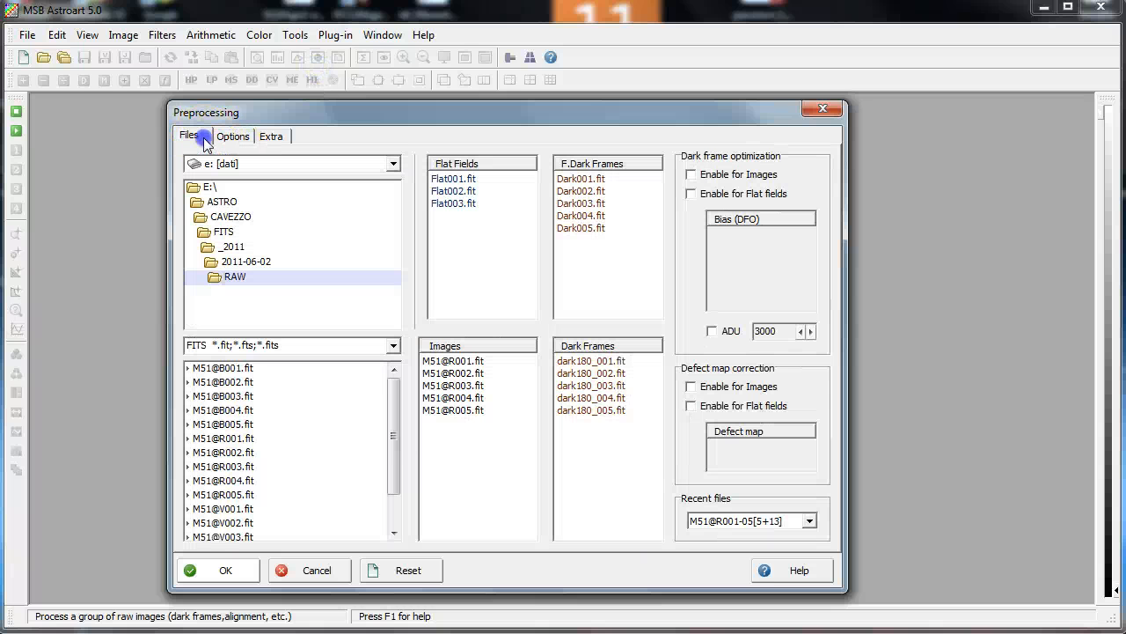
right_click(456, 390)
left_click(508, 422)
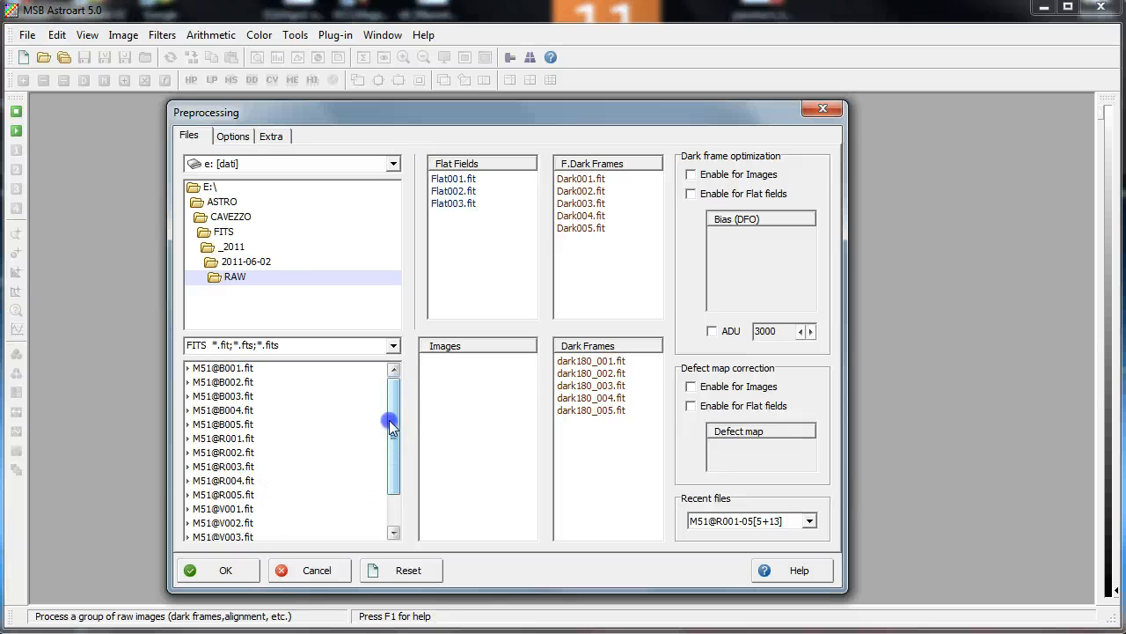
Add M51@V001 through M51@V005 from the RAW folder as light frames and run the preprocessing
left_click_drag(390, 421, 398, 459)
left_click(254, 466)
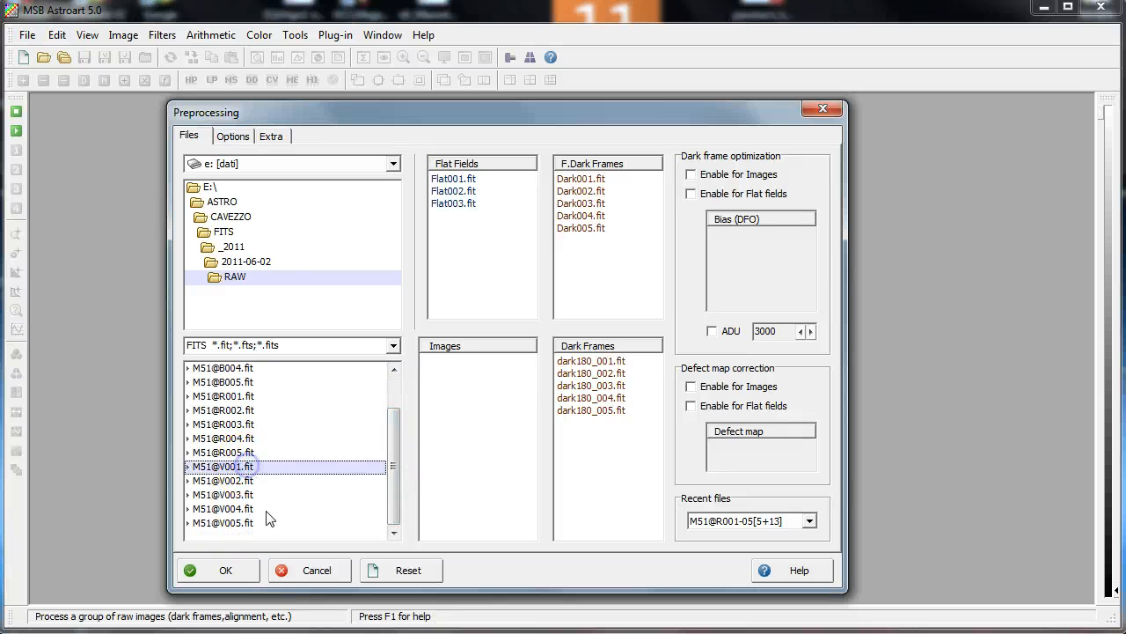
left_click(246, 522, "shift")
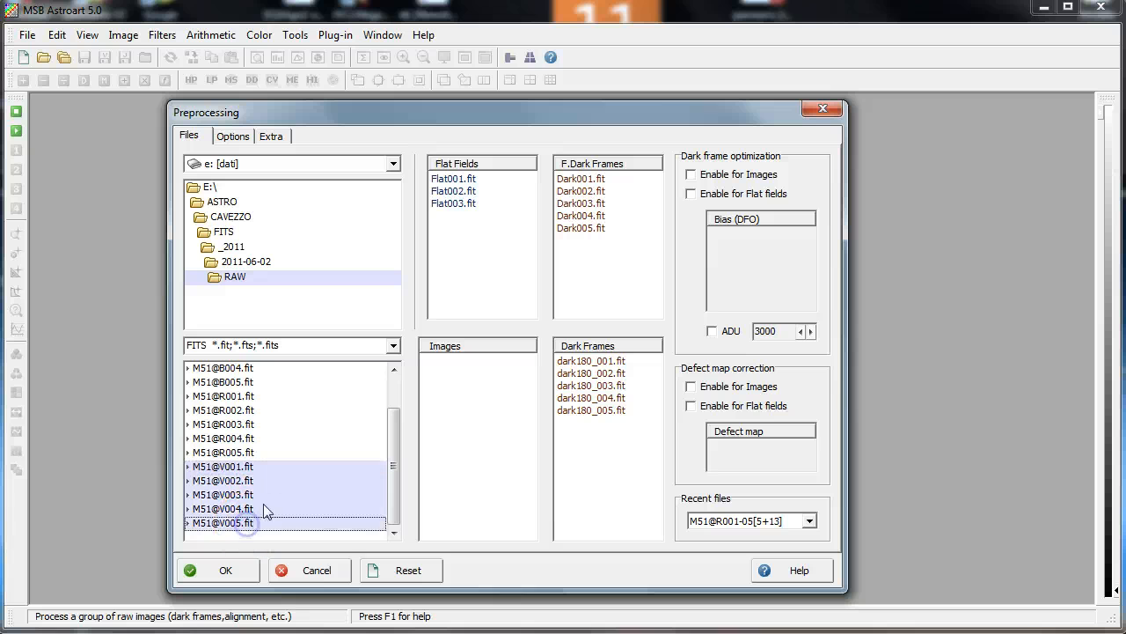
left_click_drag(273, 496, 476, 413)
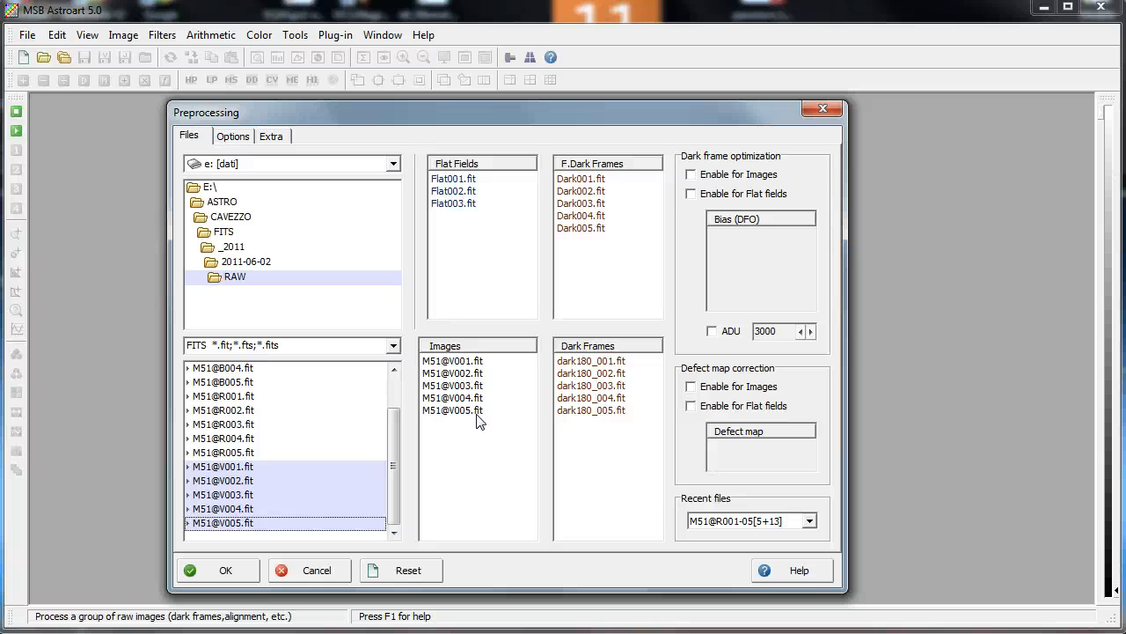
left_click(246, 137)
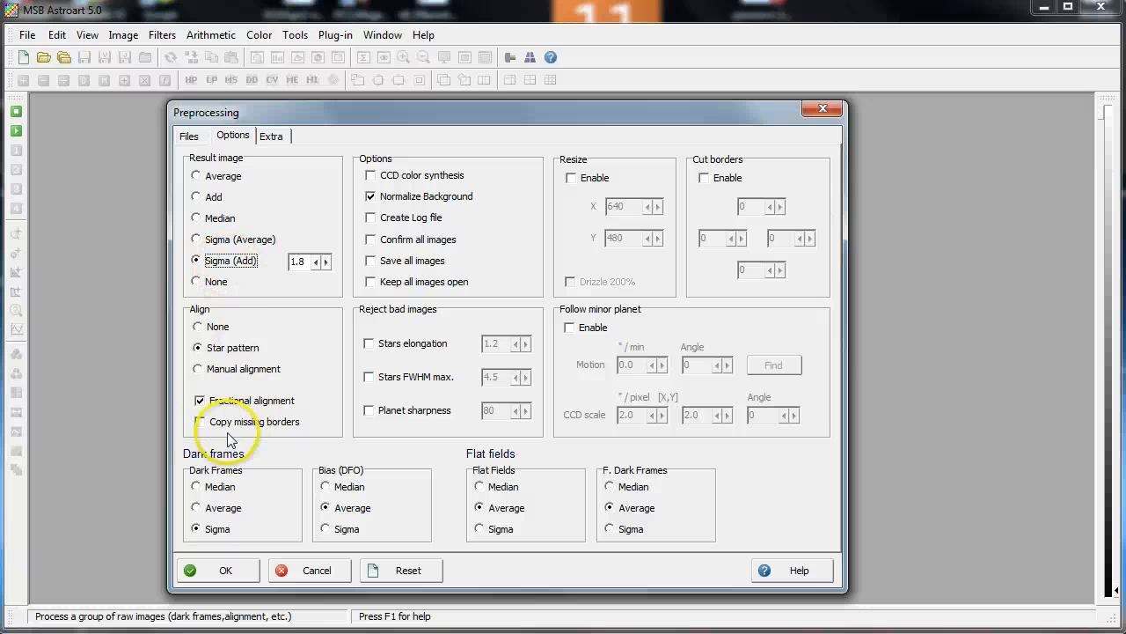
left_click(232, 567)
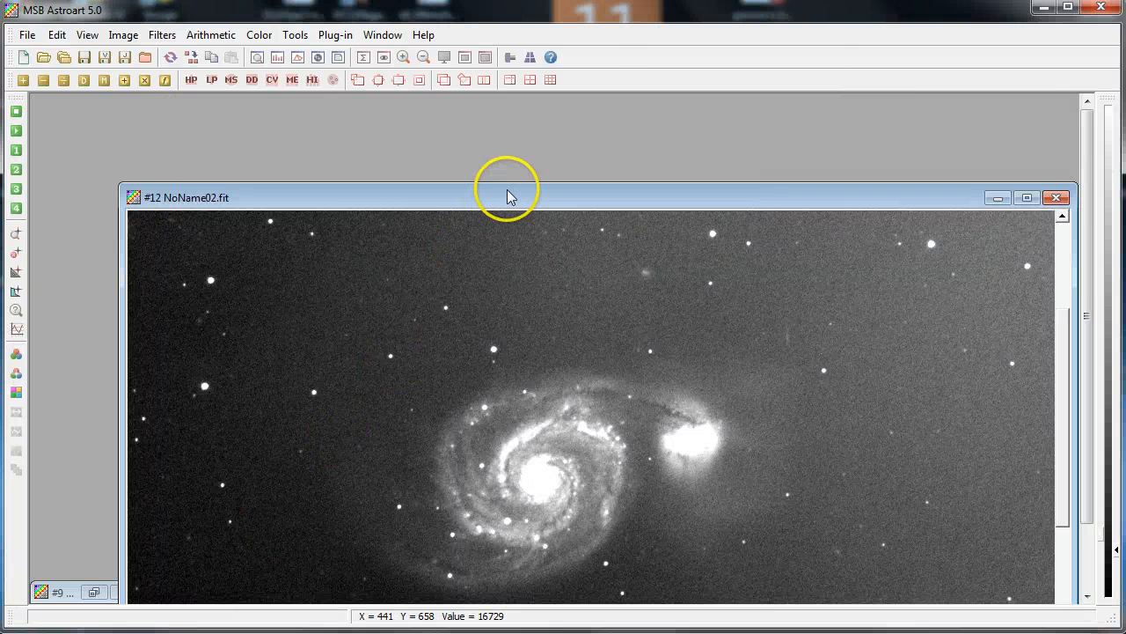
Examine the stacked V result with a zoom window and a zoomed-out 50% view
left_click_drag(507, 201, 461, 100)
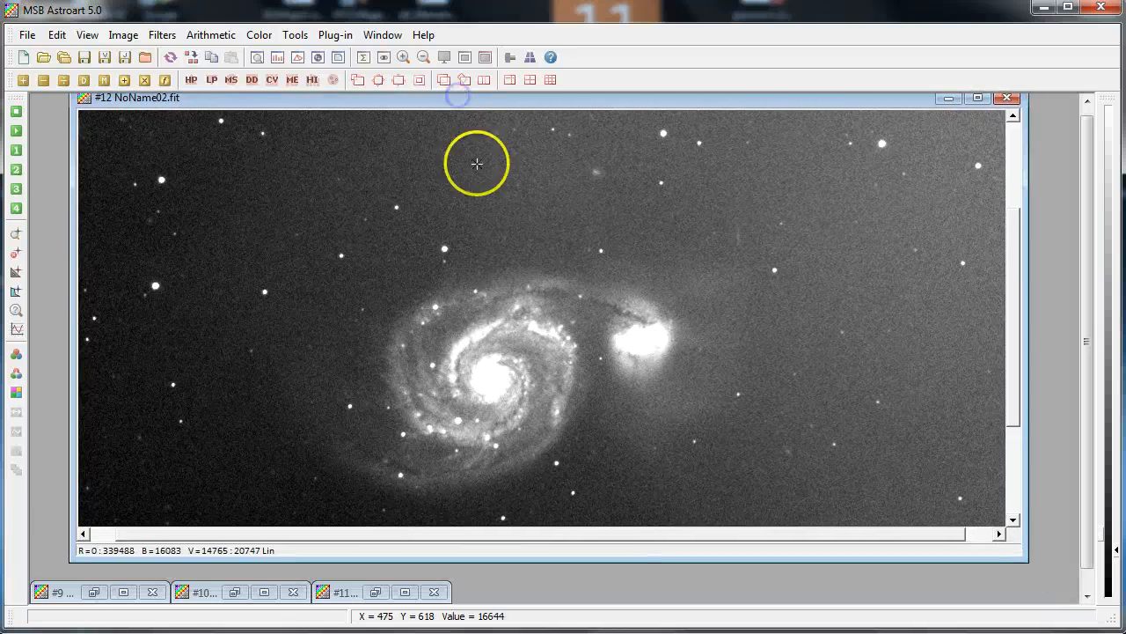
left_click_drag(488, 267, 485, 278)
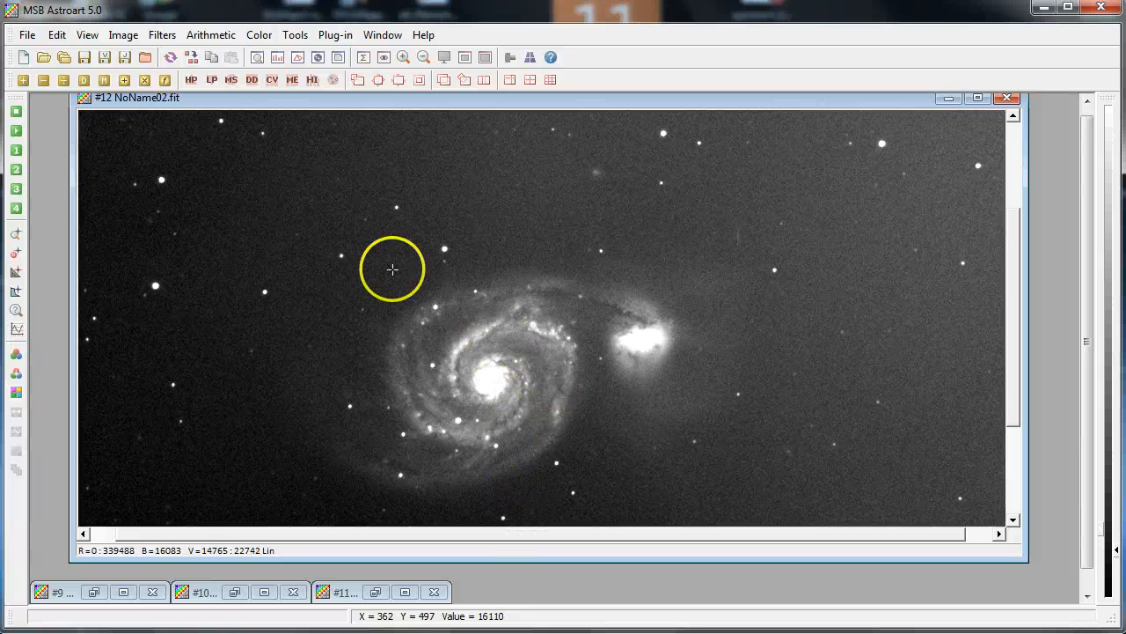
left_click(257, 57)
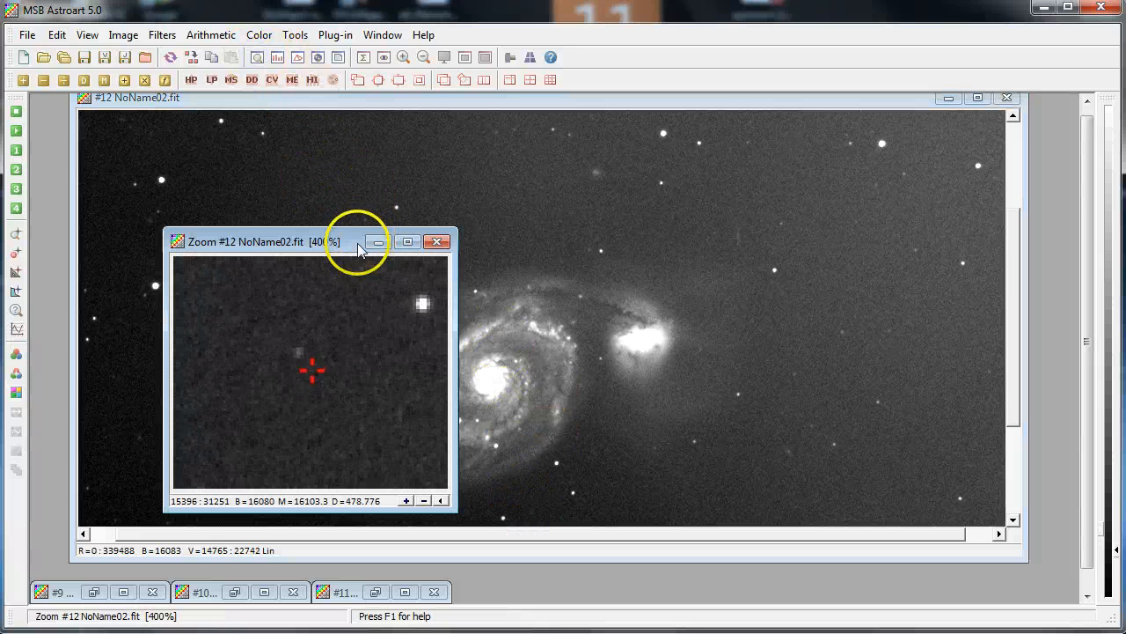
left_click_drag(358, 249, 220, 172)
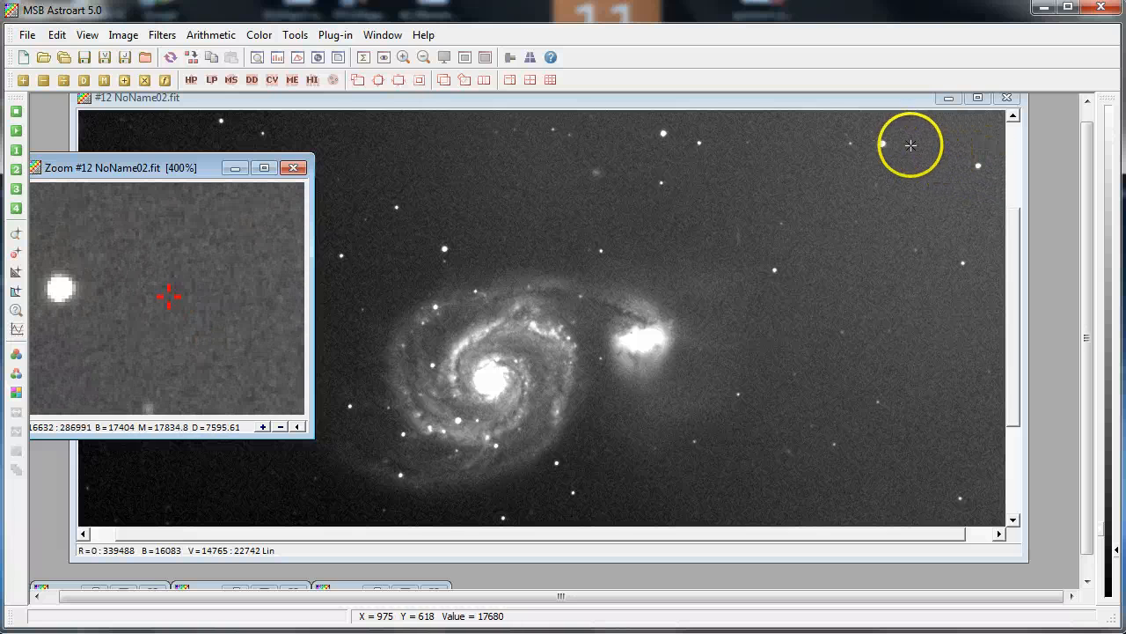
left_click(293, 169)
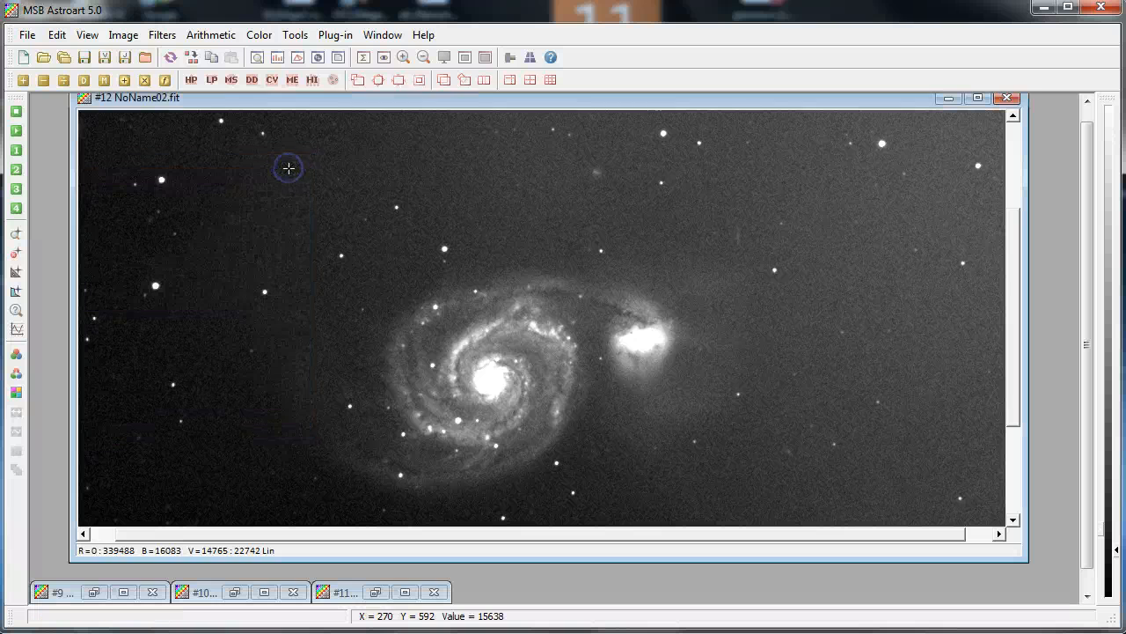
left_click_drag(403, 102, 389, 118)
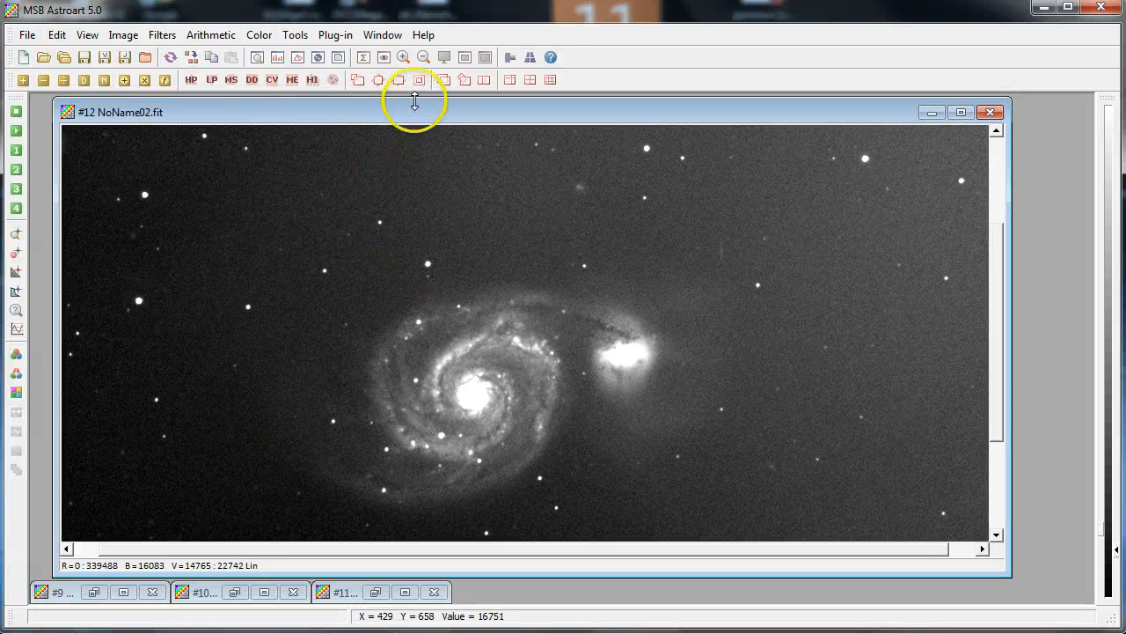
left_click(423, 57)
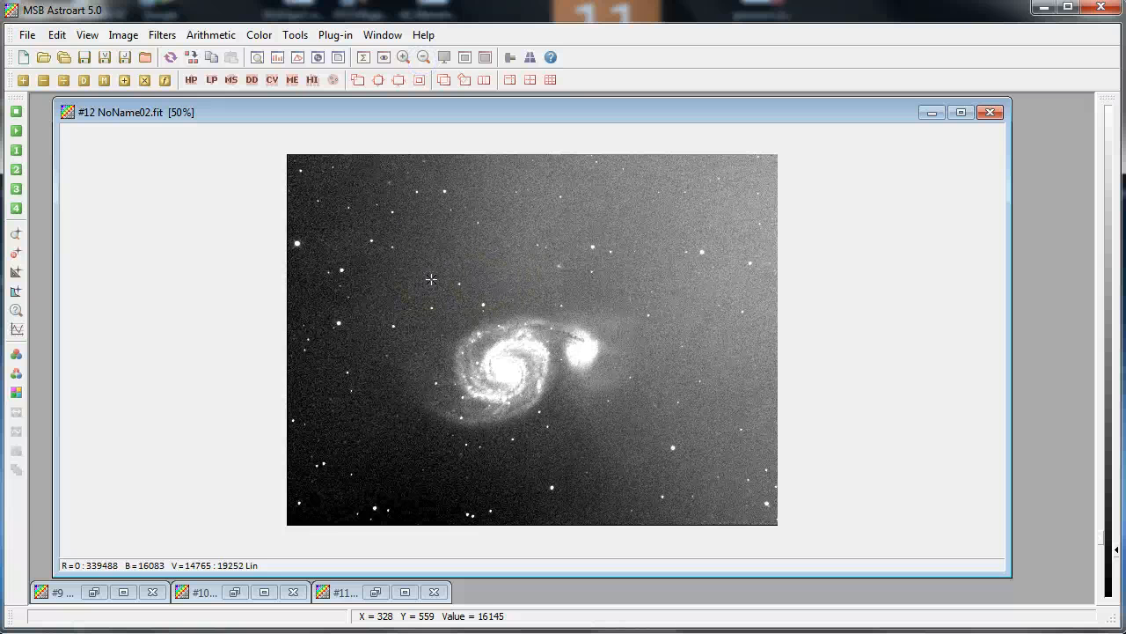
left_click(290, 167)
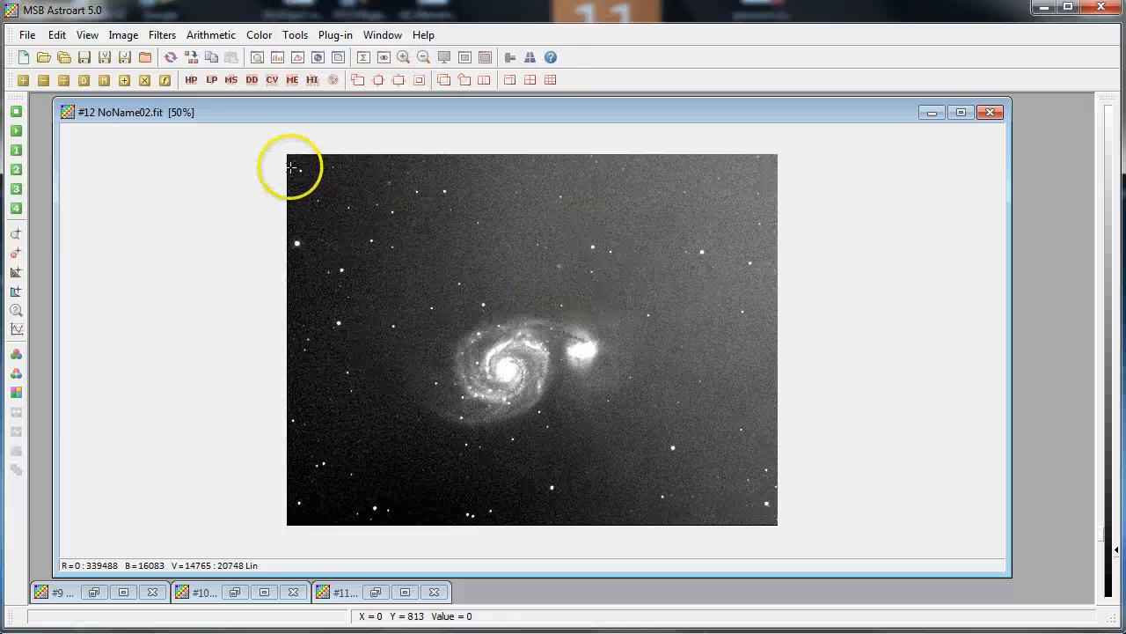
Remove the V result's sky background gradient with the Linear method
left_click(123, 34)
mouse_move(165, 44)
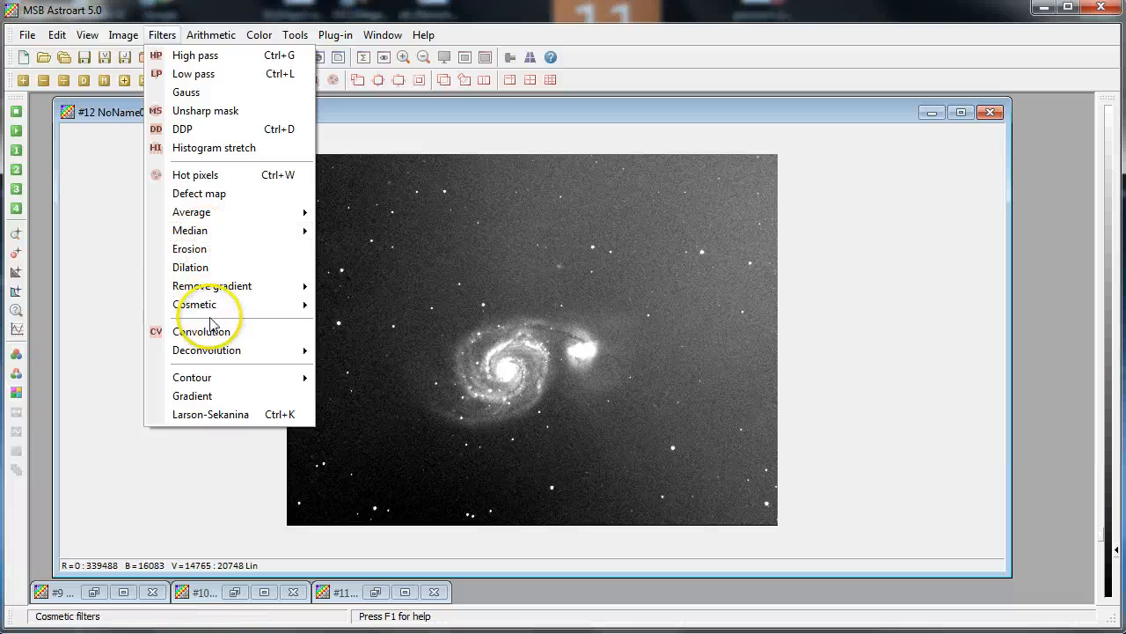
mouse_move(220, 293)
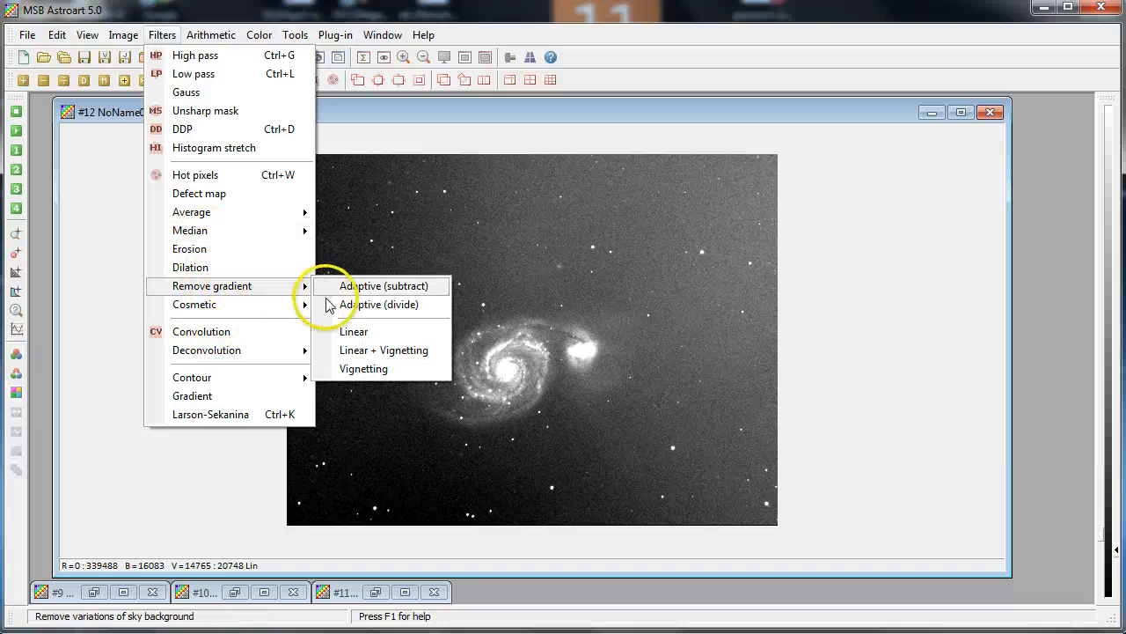
left_click(354, 333)
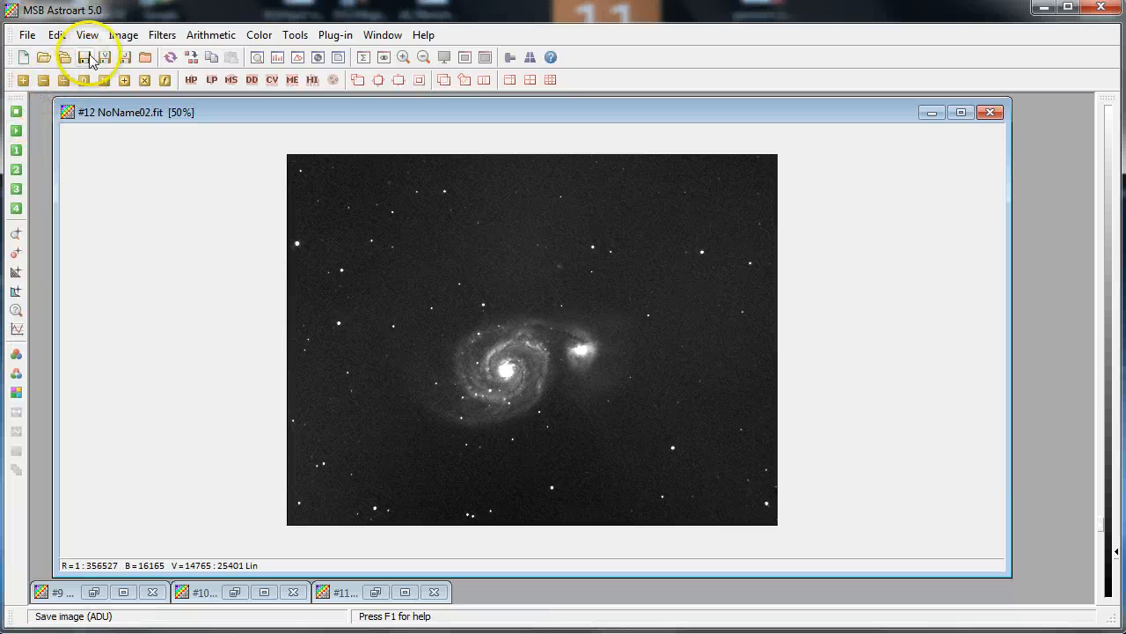
left_click(27, 35)
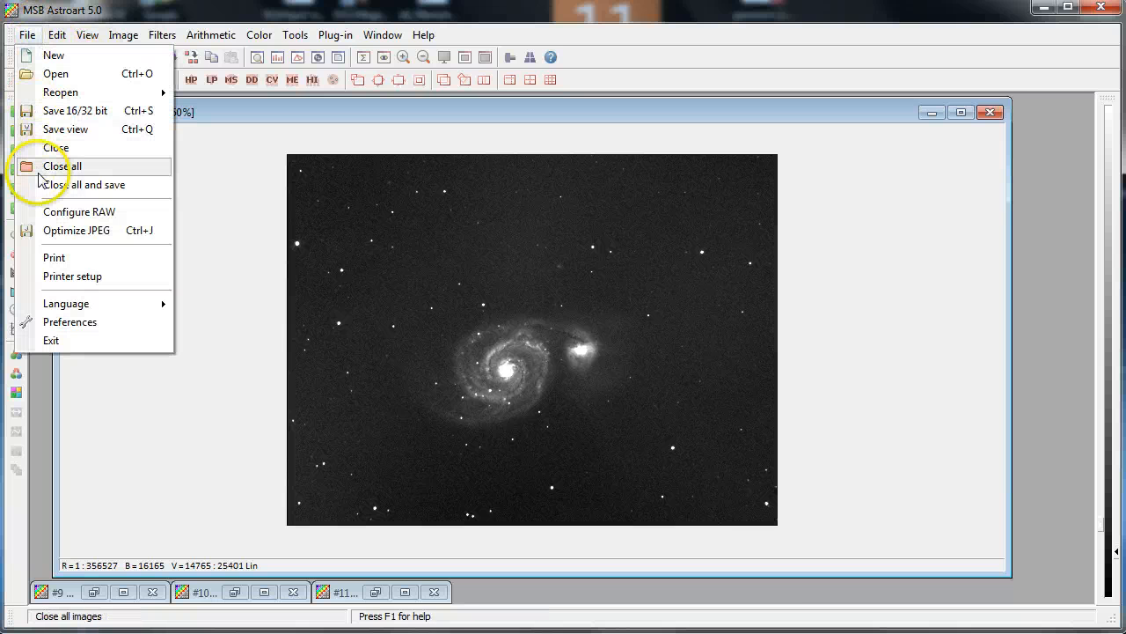
left_click(49, 117)
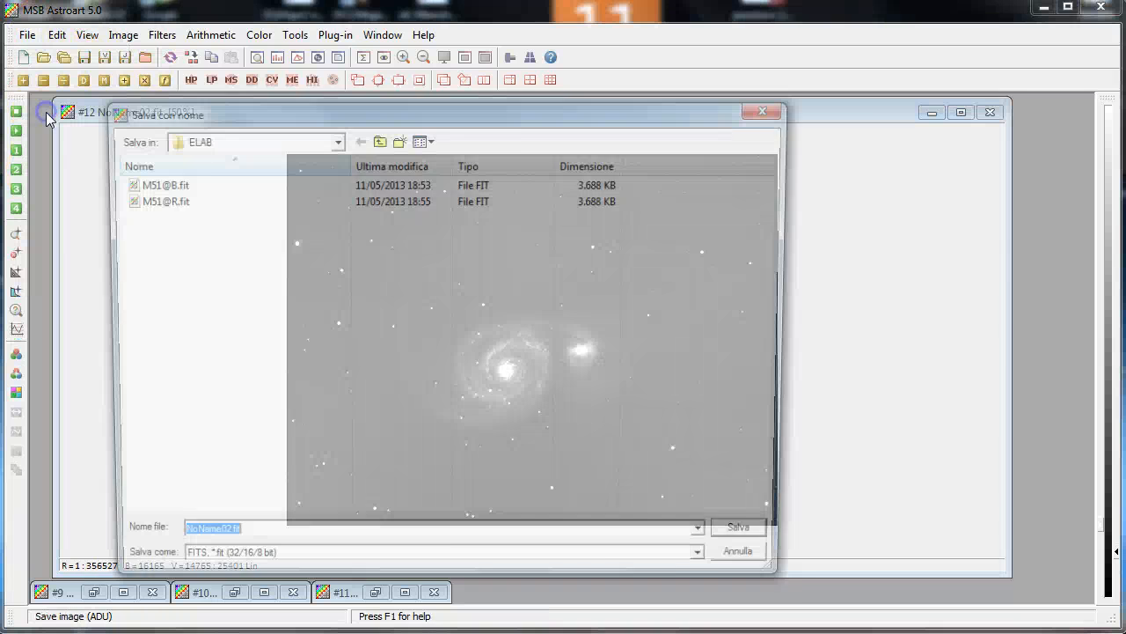
left_click(164, 201)
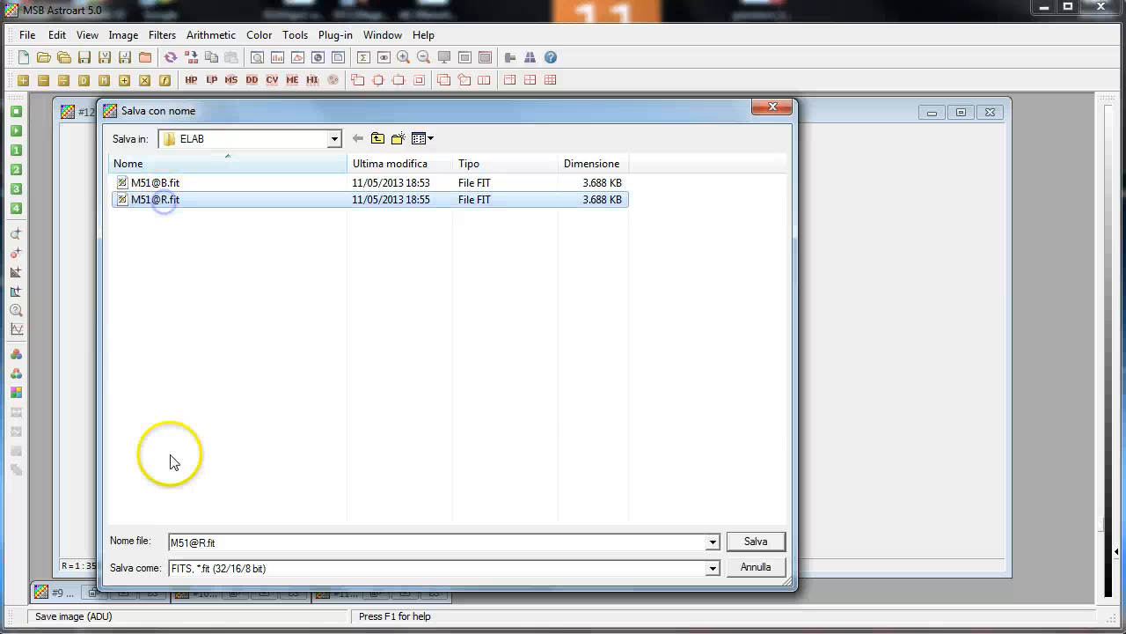
double_click(199, 542)
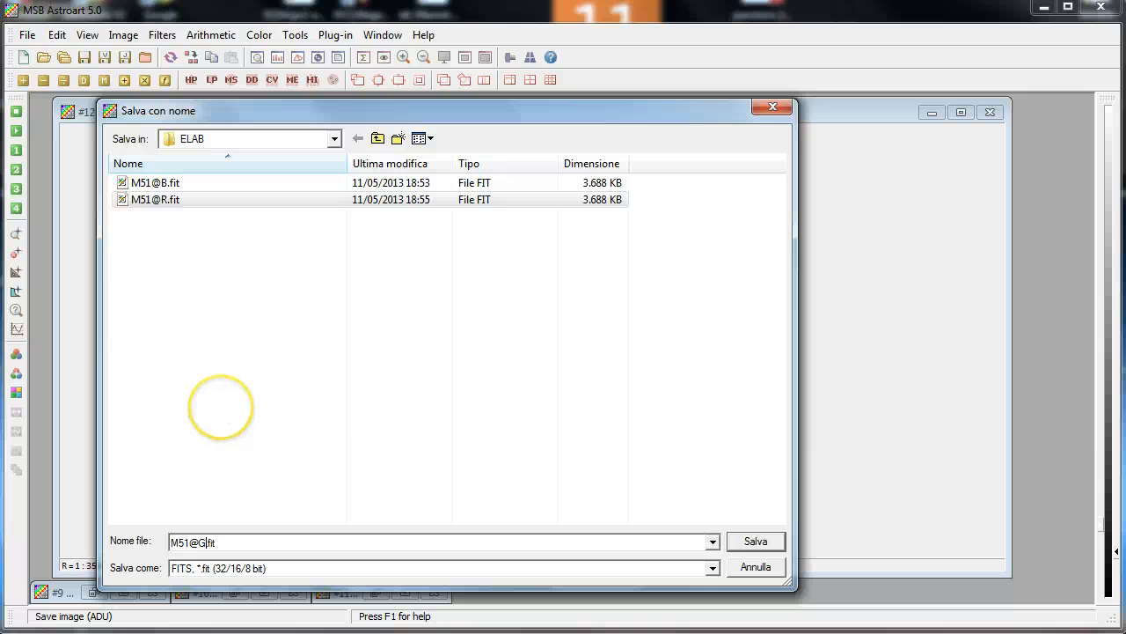
left_click(756, 541)
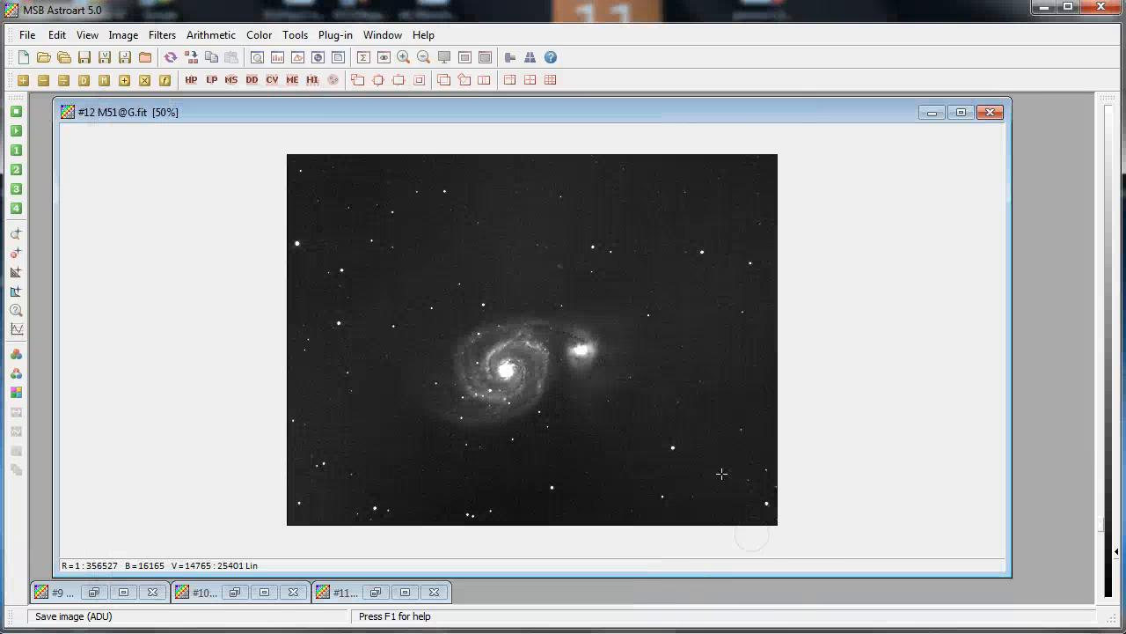
Close all open images
left_click(29, 35)
left_click(71, 166)
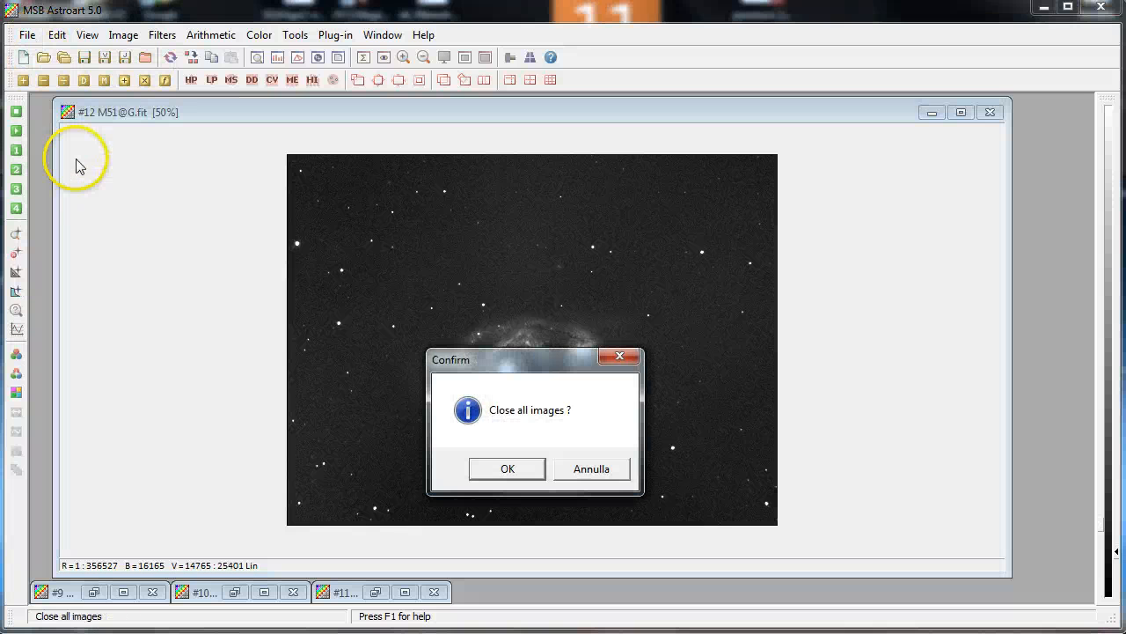
left_click(496, 480)
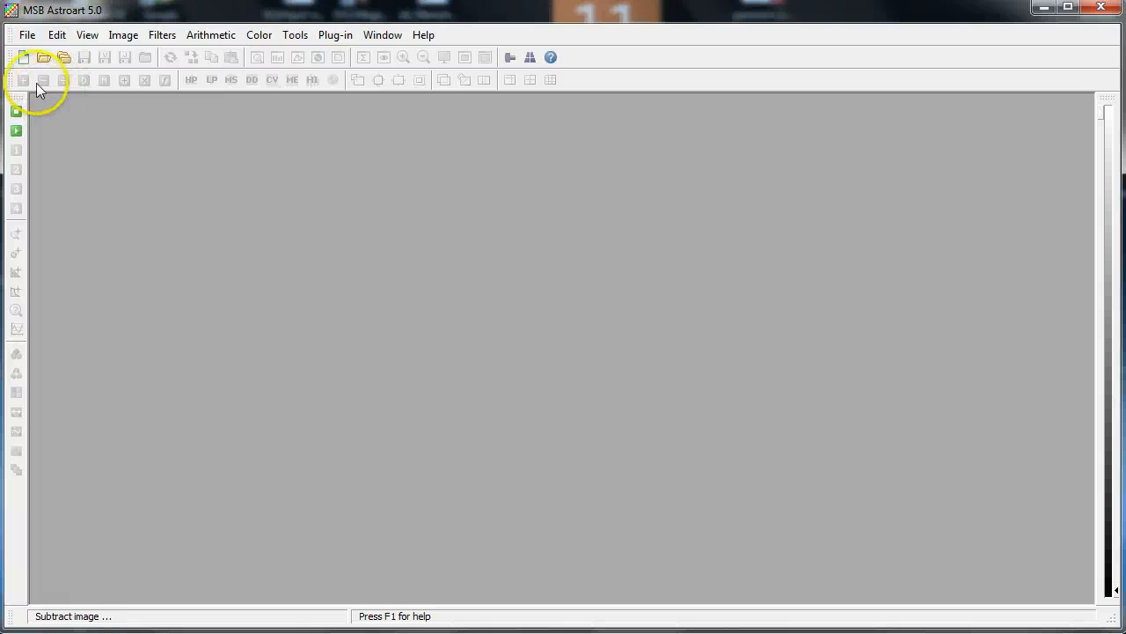
left_click(43, 58)
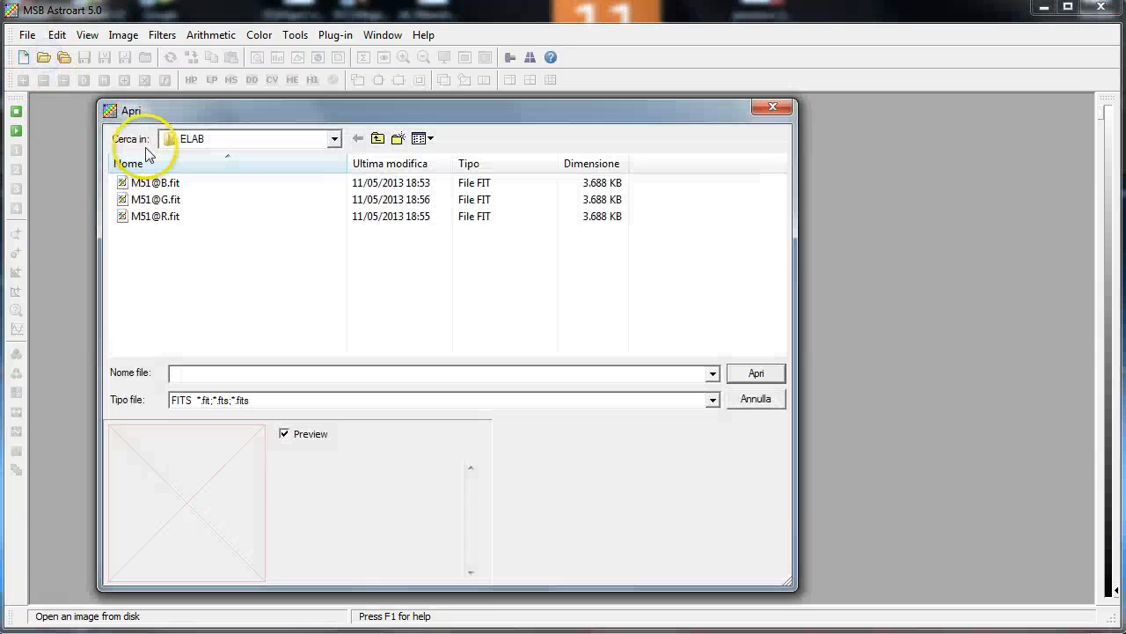
left_click(175, 187)
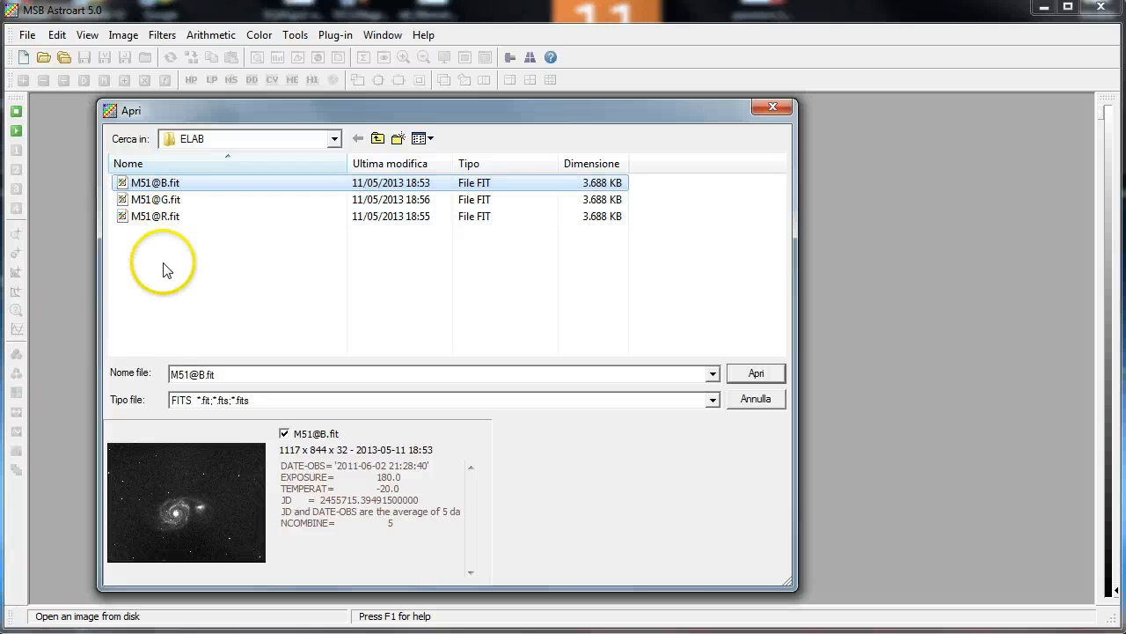
left_click(159, 218, "shift")
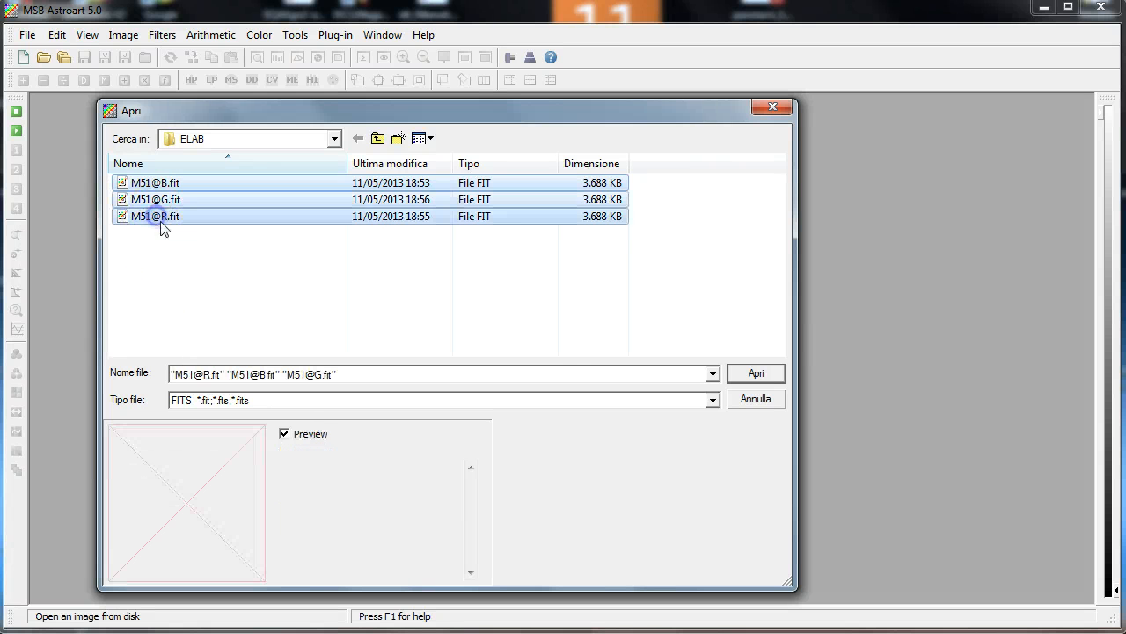
left_click(758, 373)
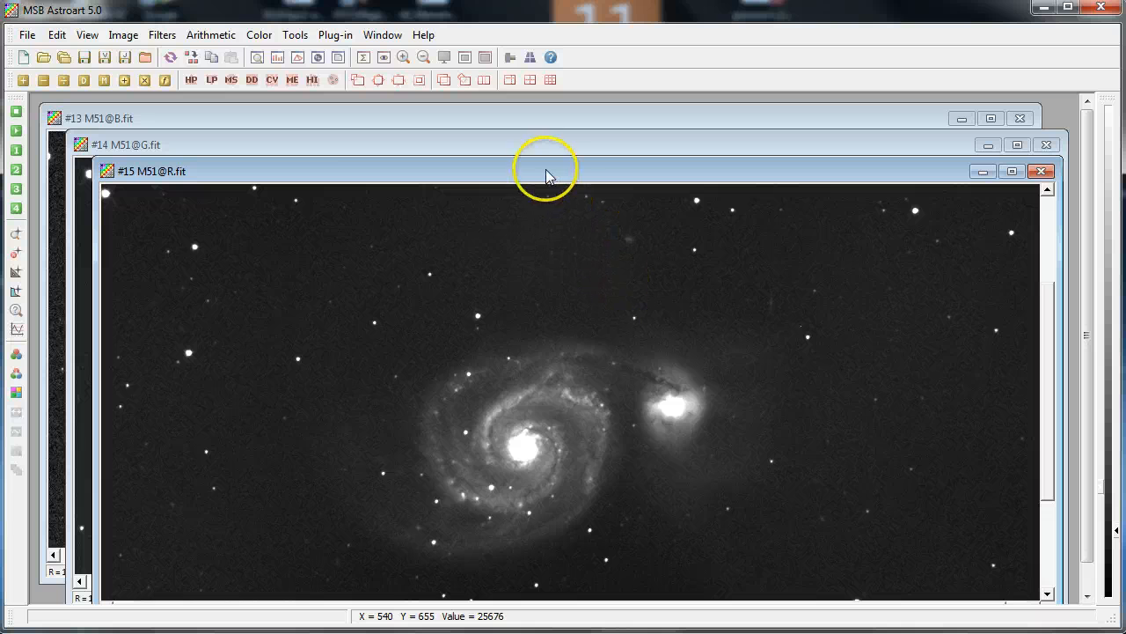
Bring each of the three channel images forward in turn and rearrange their windows to compare them
left_click(344, 144)
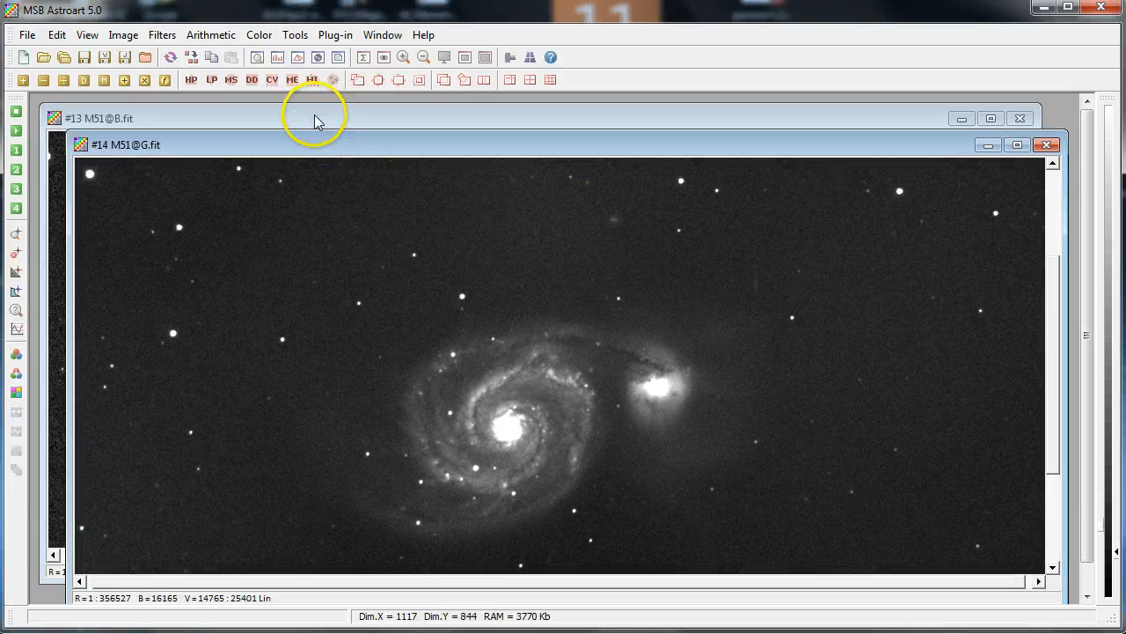
left_click(317, 114)
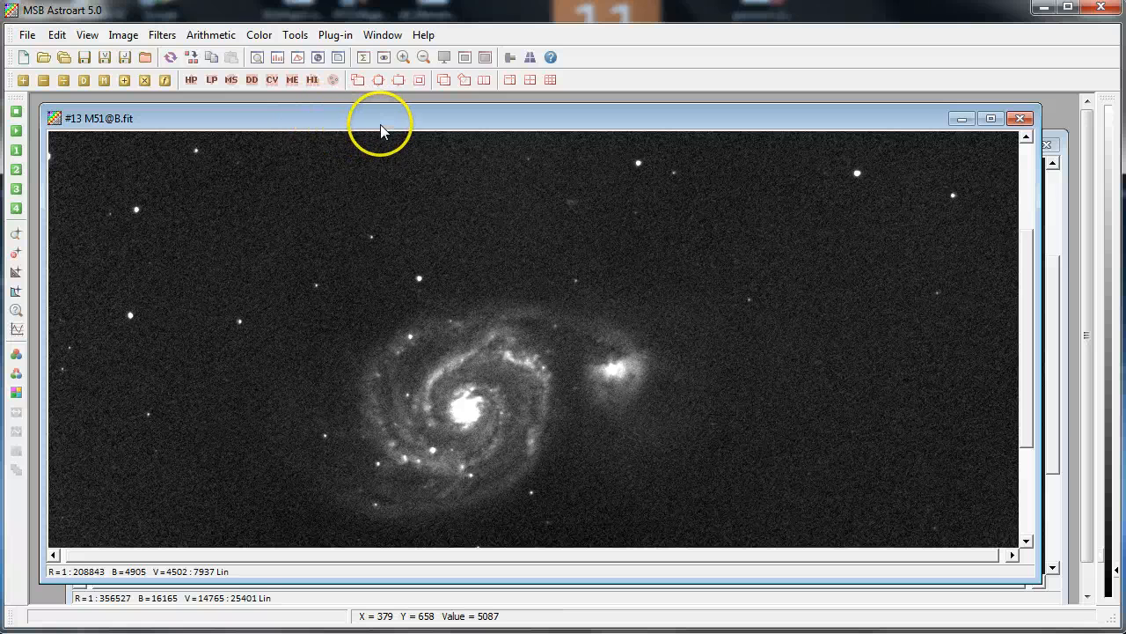
left_click_drag(380, 130, 398, 190)
left_click(384, 150)
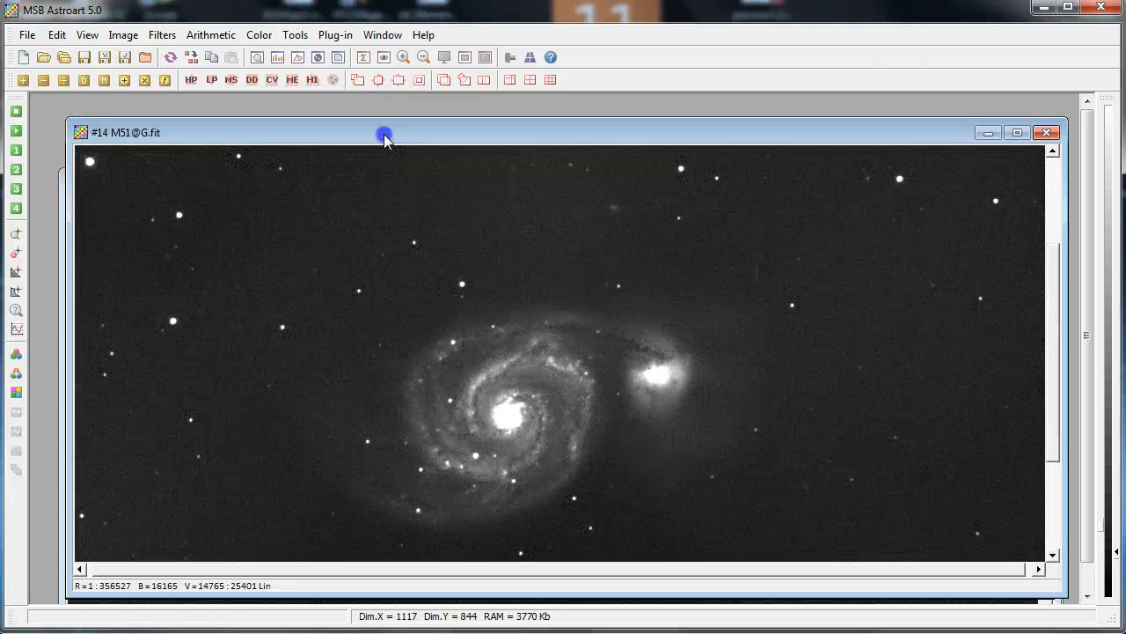
left_click_drag(385, 136, 462, 140)
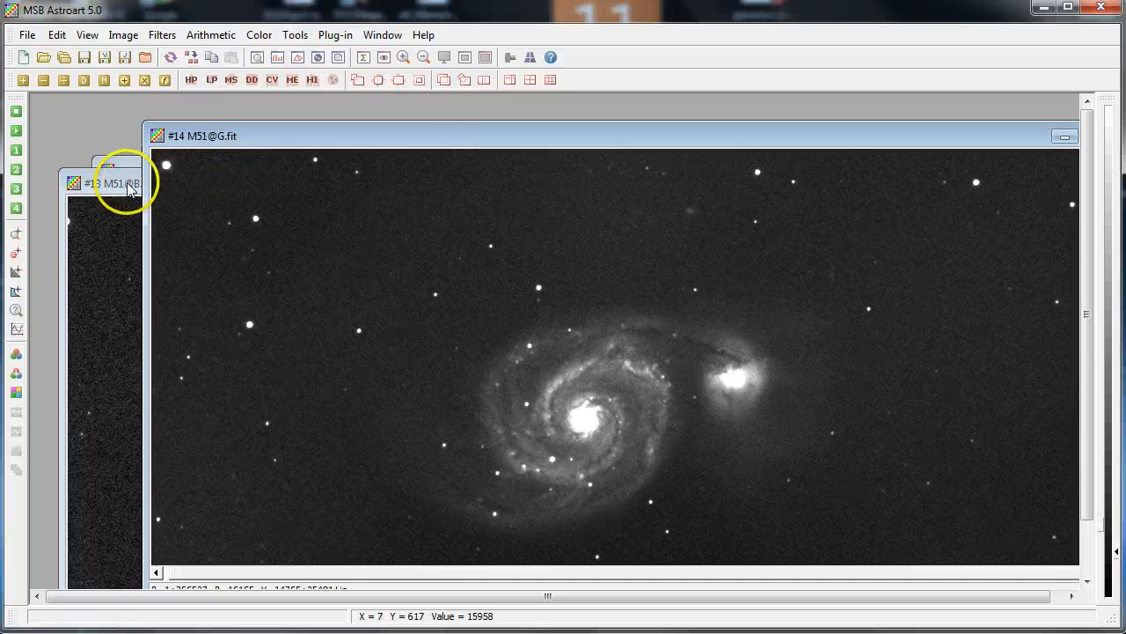
left_click_drag(130, 189, 230, 141)
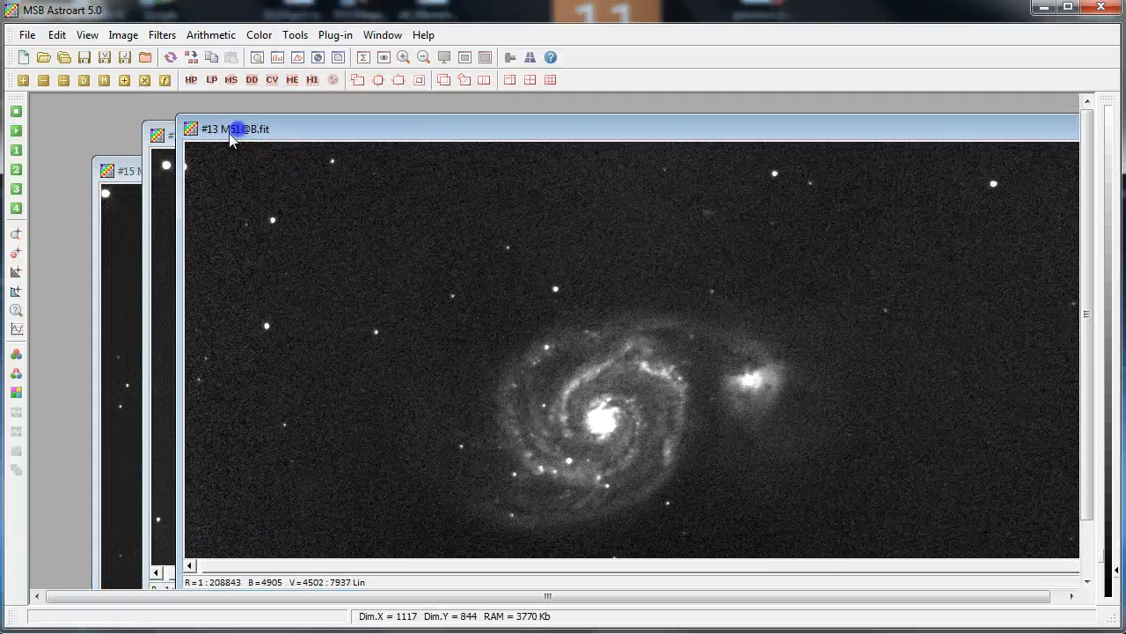
left_click(120, 169)
left_click_drag(120, 168, 107, 119)
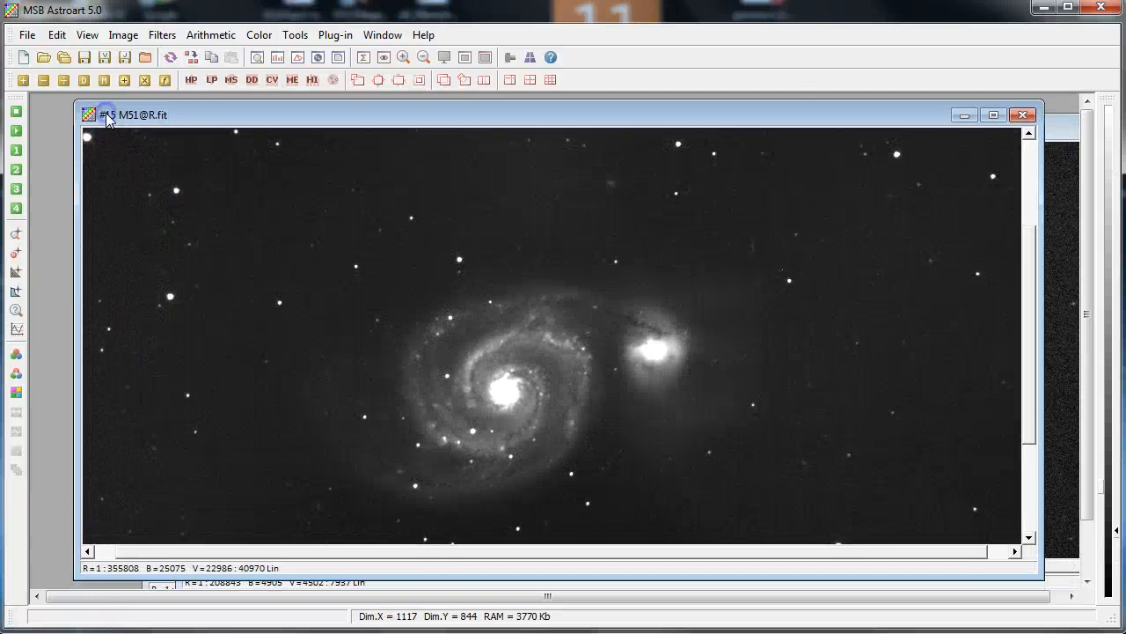
Open Trichromy with the R, G and B frames, enlarge its preview and enable automatic coefficients
left_click(264, 37)
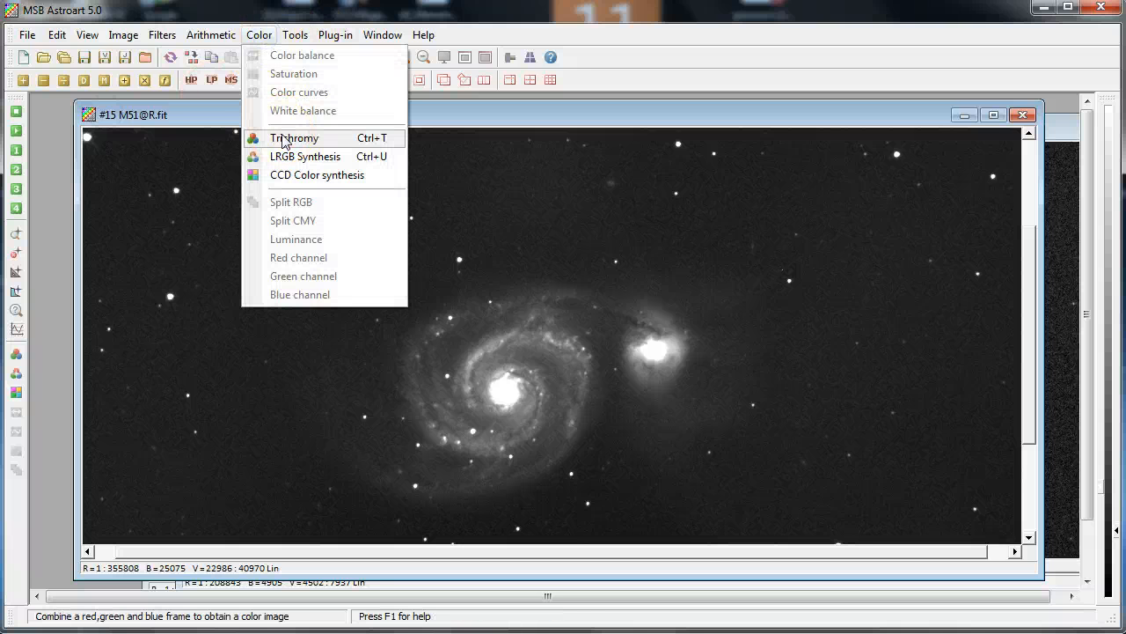
left_click(283, 139)
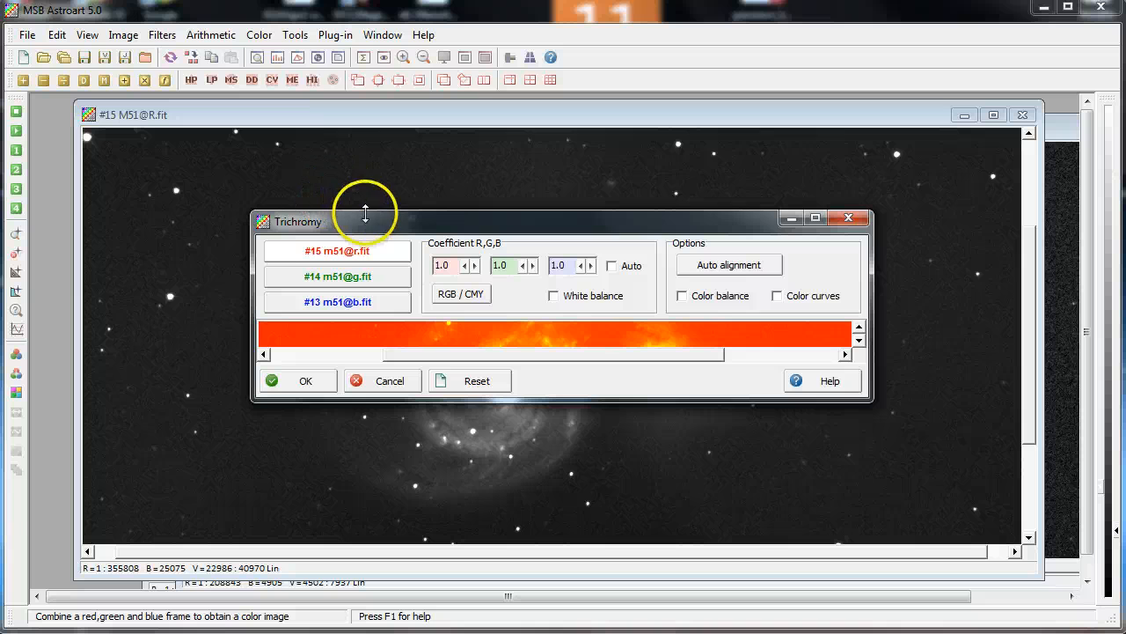
left_click_drag(365, 213, 335, 139)
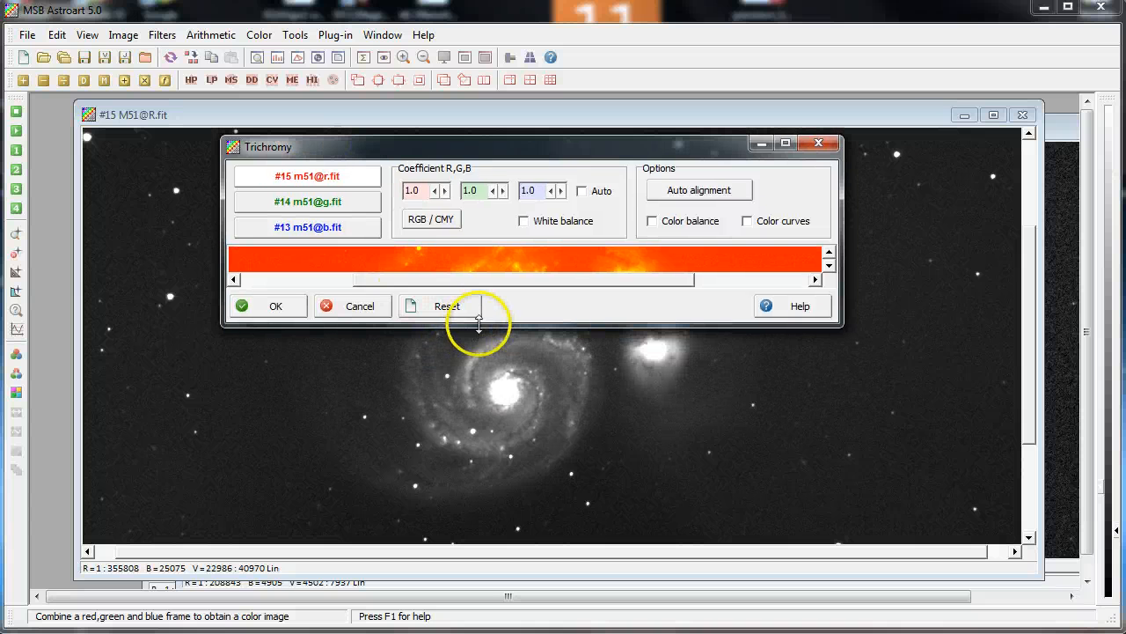
left_click_drag(479, 324, 482, 523)
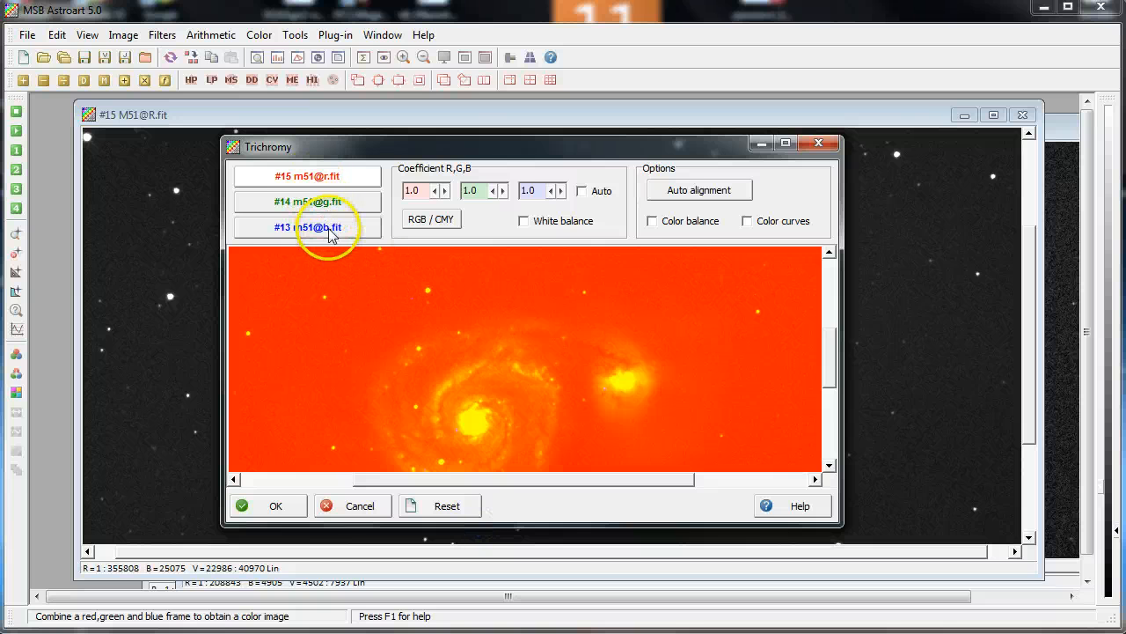
left_click(582, 192)
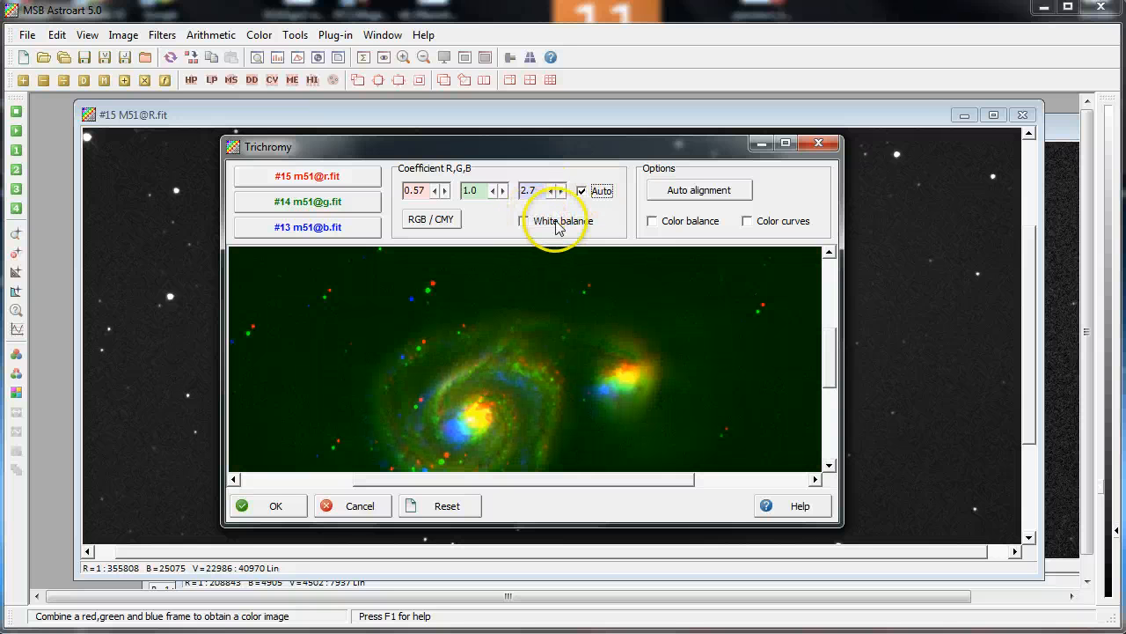
Run auto alignment and enable white balance in the trichromy combination
left_click(679, 190)
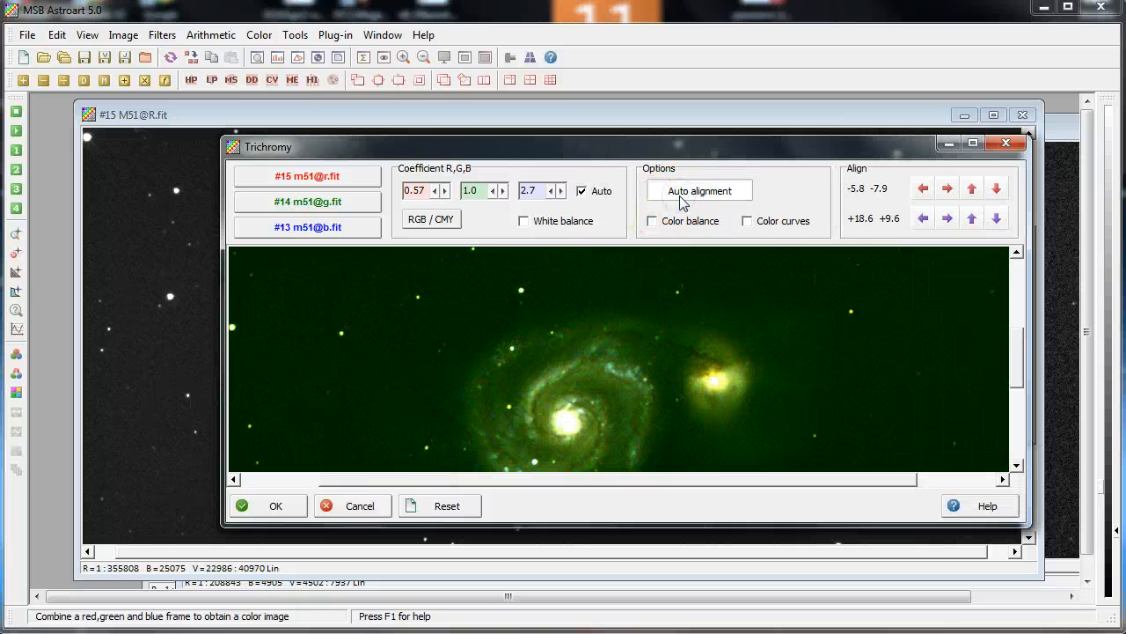
left_click(525, 222)
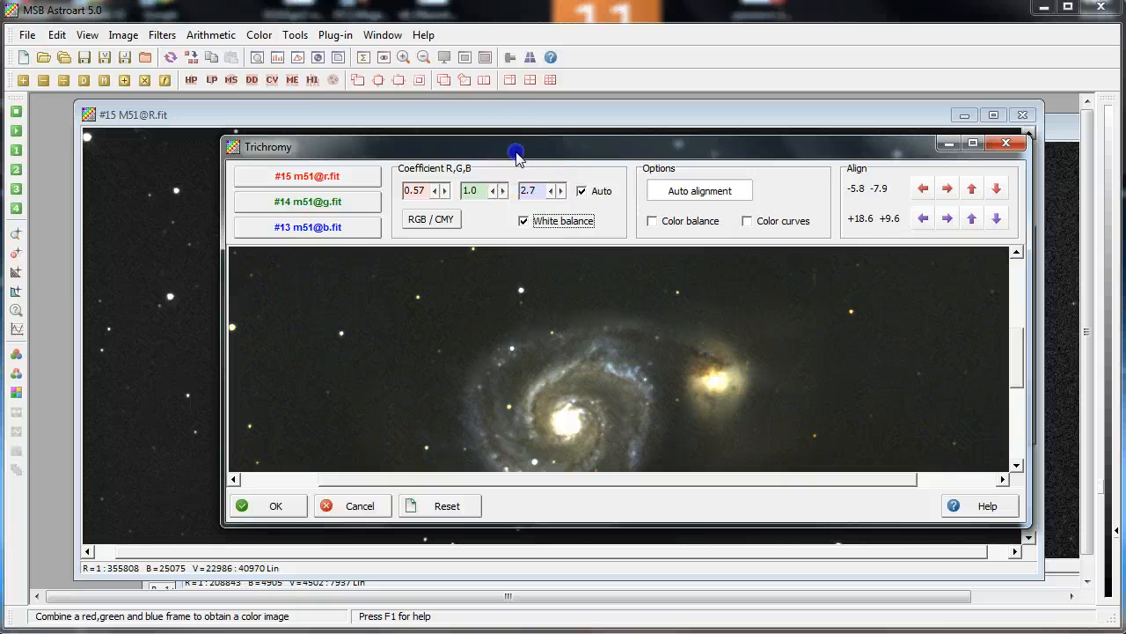
left_click_drag(515, 153, 438, 129)
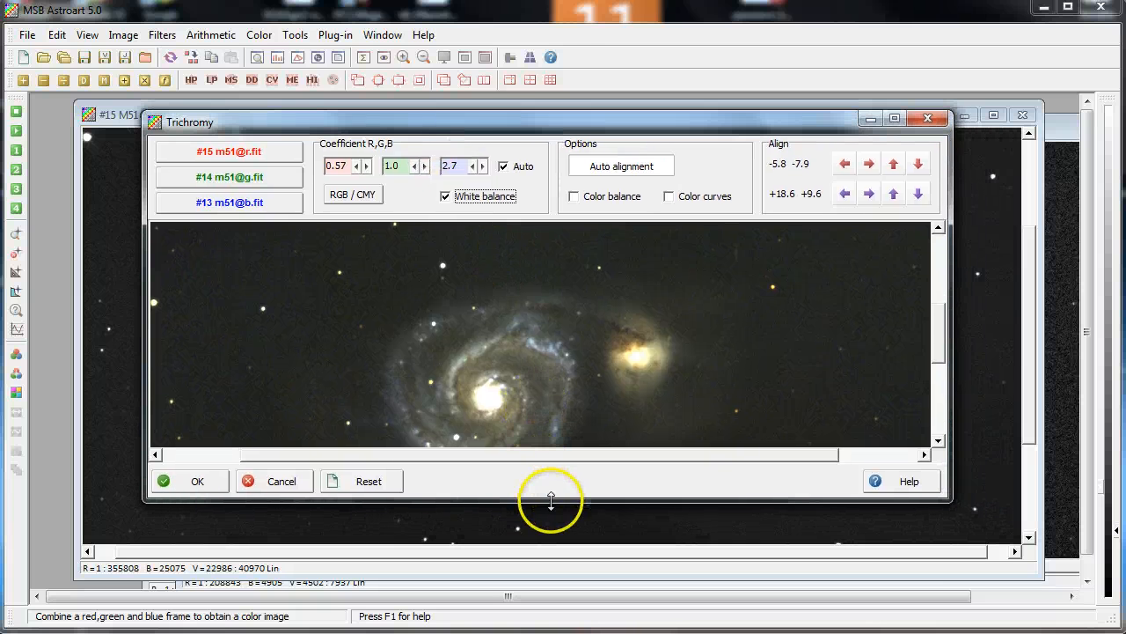
left_click_drag(552, 501, 553, 542)
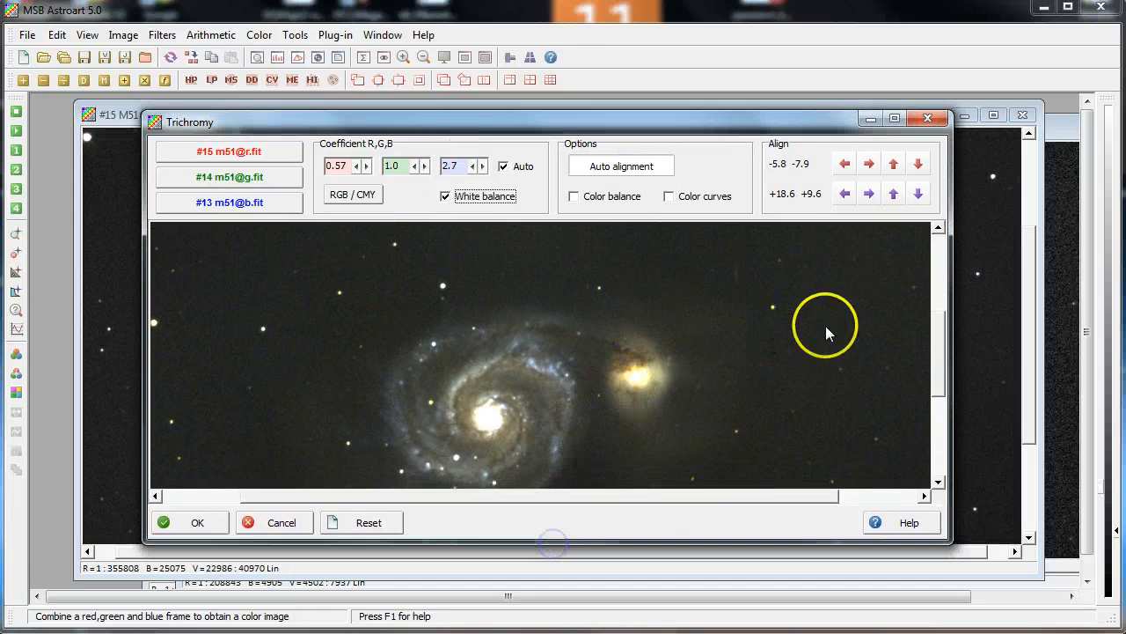
Raise the blue coefficient to 3.0 and create the combined colour image
left_click_drag(938, 330, 925, 352)
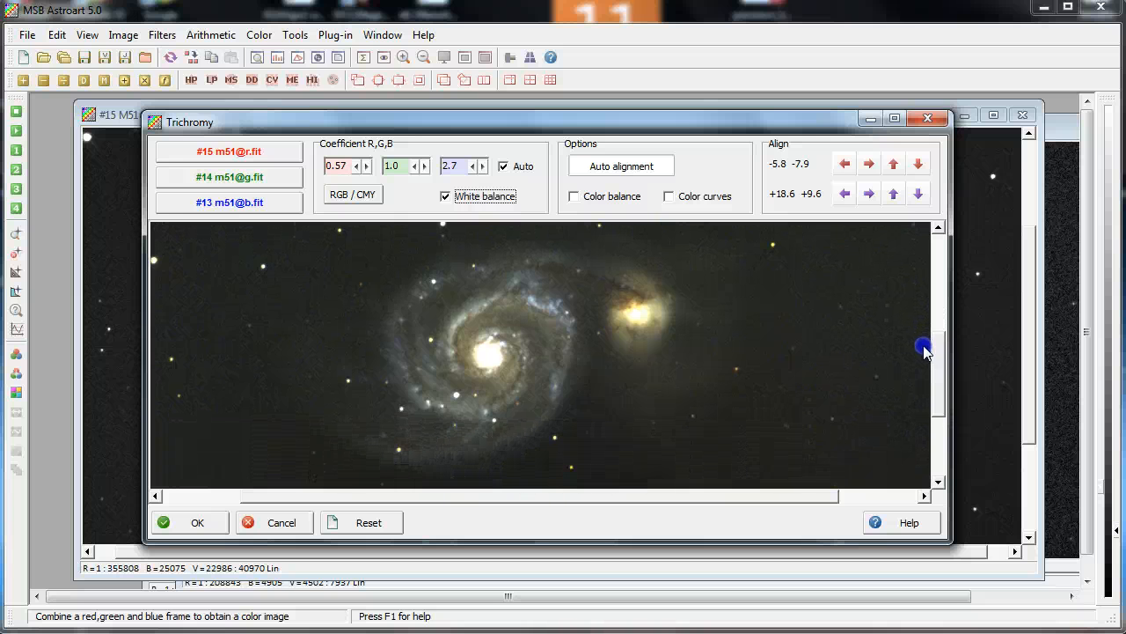
left_click(481, 166)
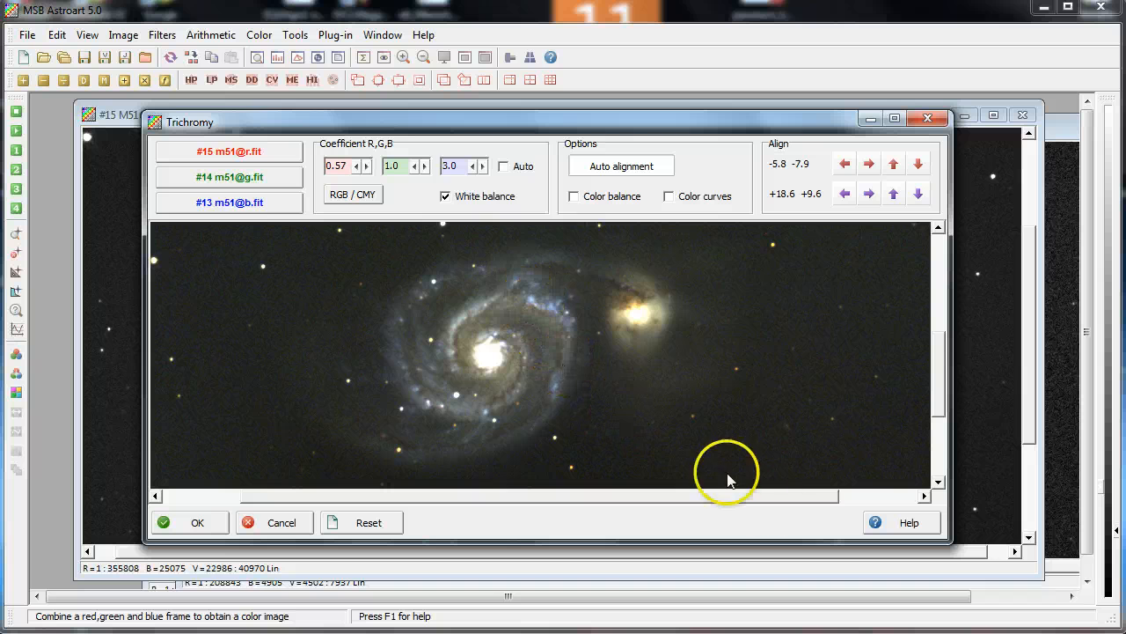
left_click(197, 529)
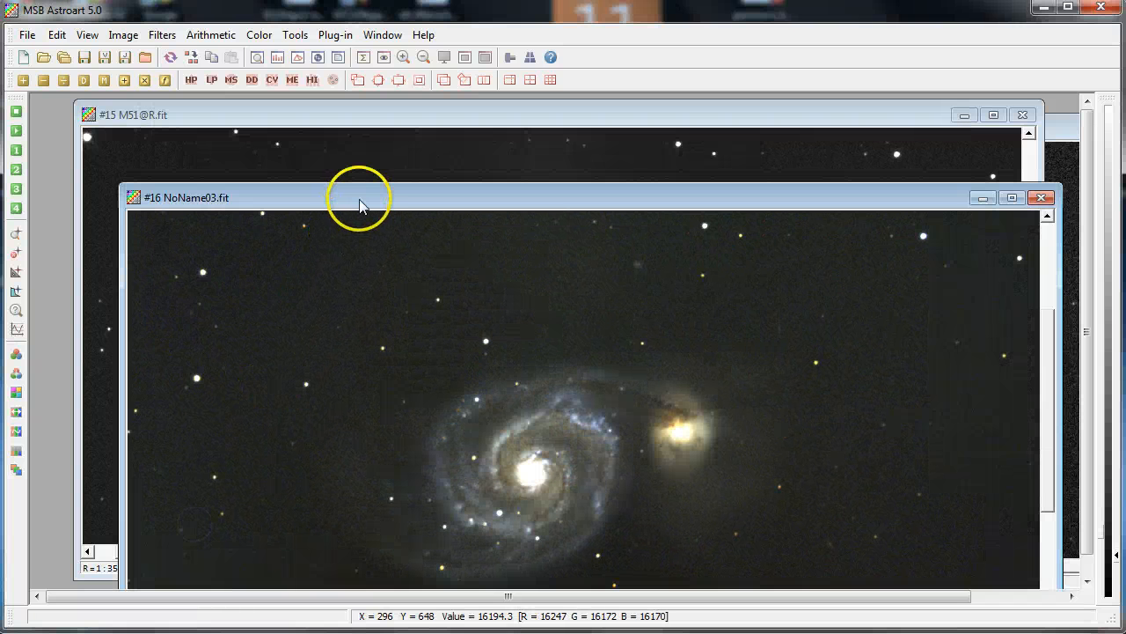
Examine the new colour image, toggling its display stretch on and off
left_click_drag(359, 204, 324, 118)
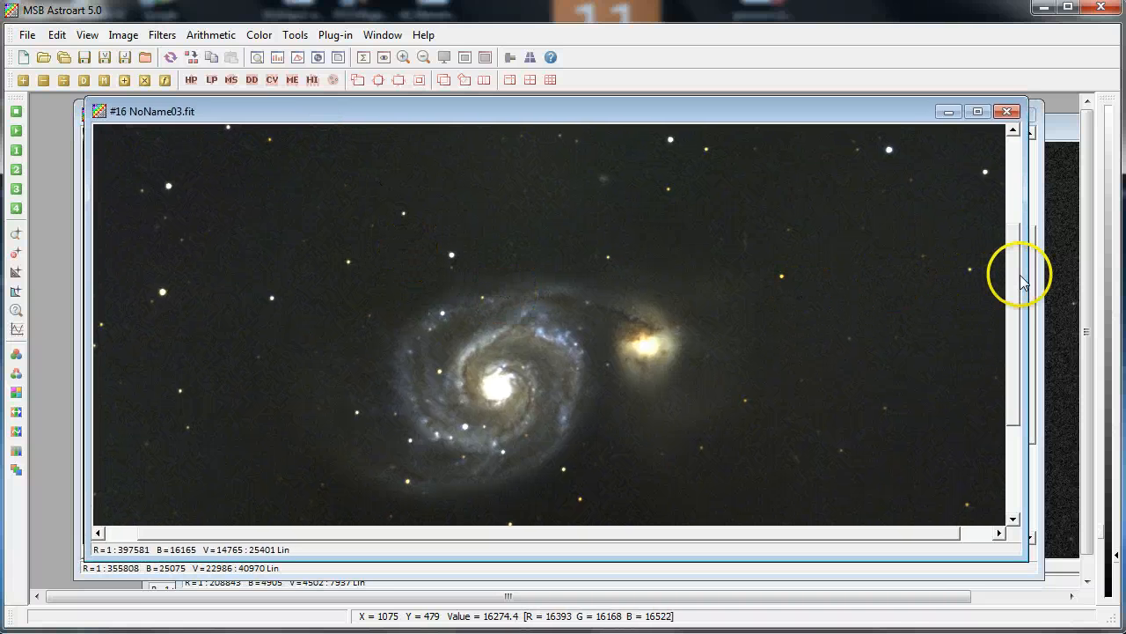
mouse_move(1013, 276)
left_mouse_down()
mouse_move(1008, 382)
mouse_move(1000, 237)
mouse_move(1009, 276)
left_mouse_up()
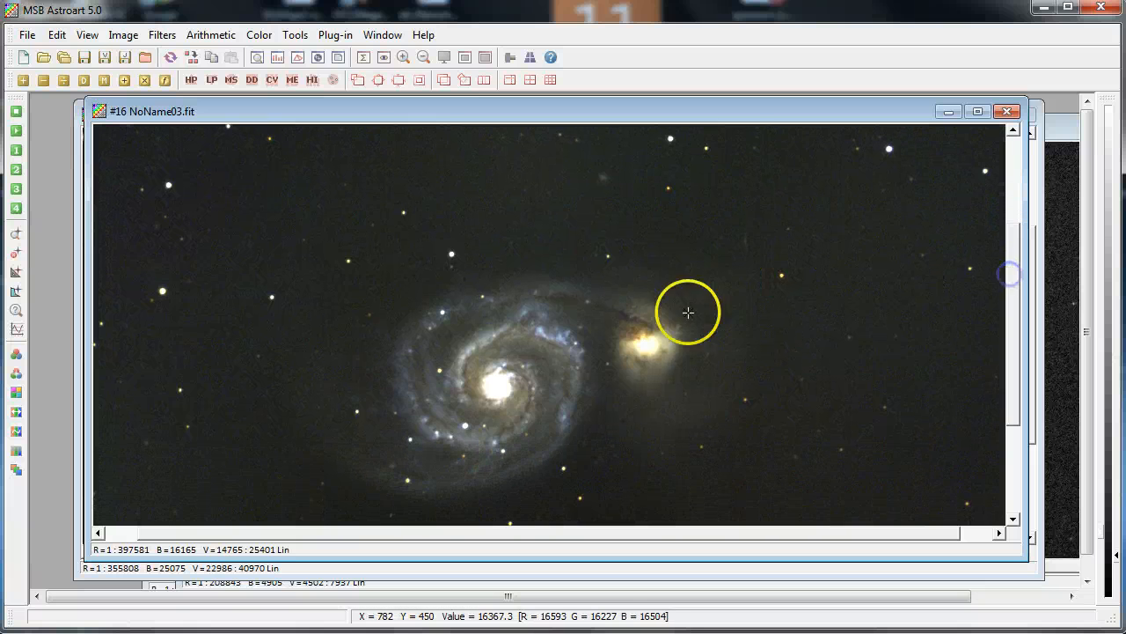
left_click(609, 330)
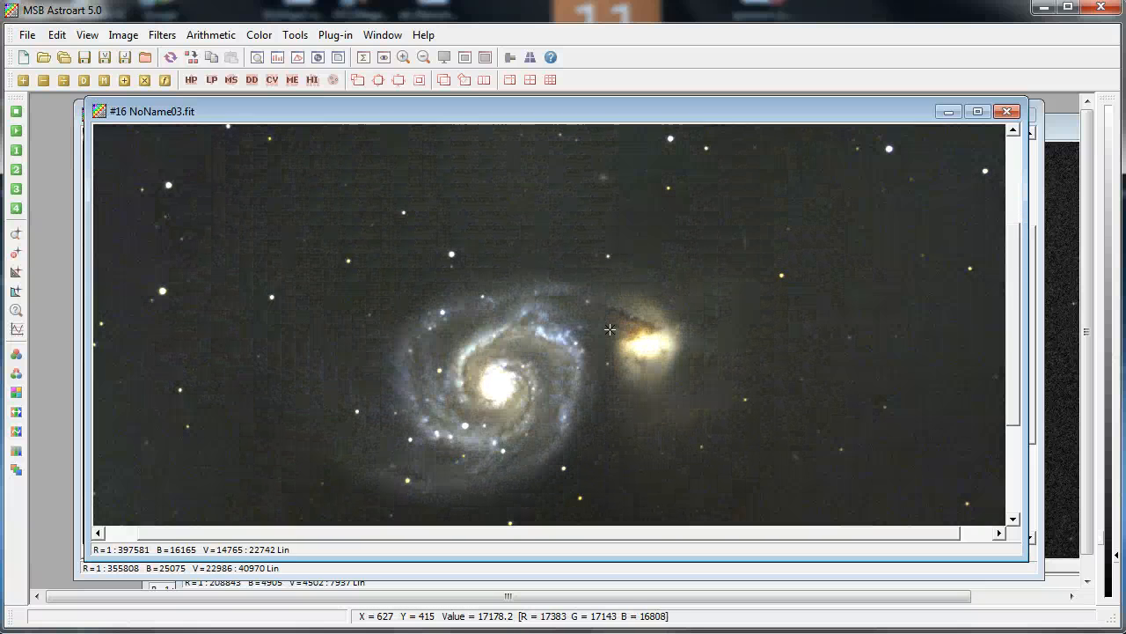
left_click(610, 329)
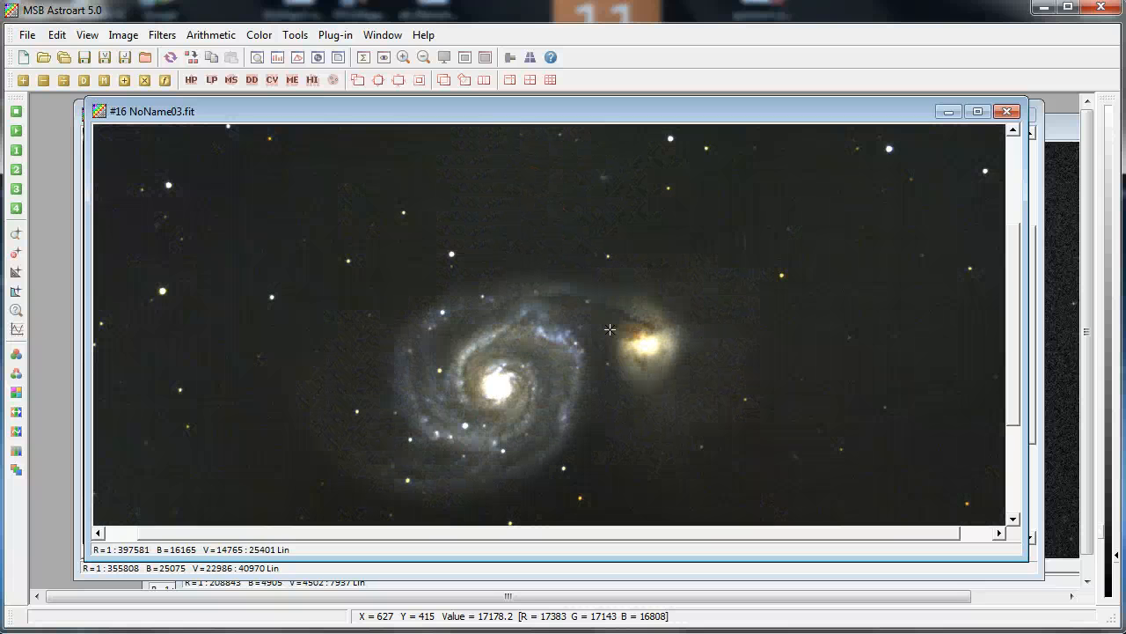
left_click(610, 329)
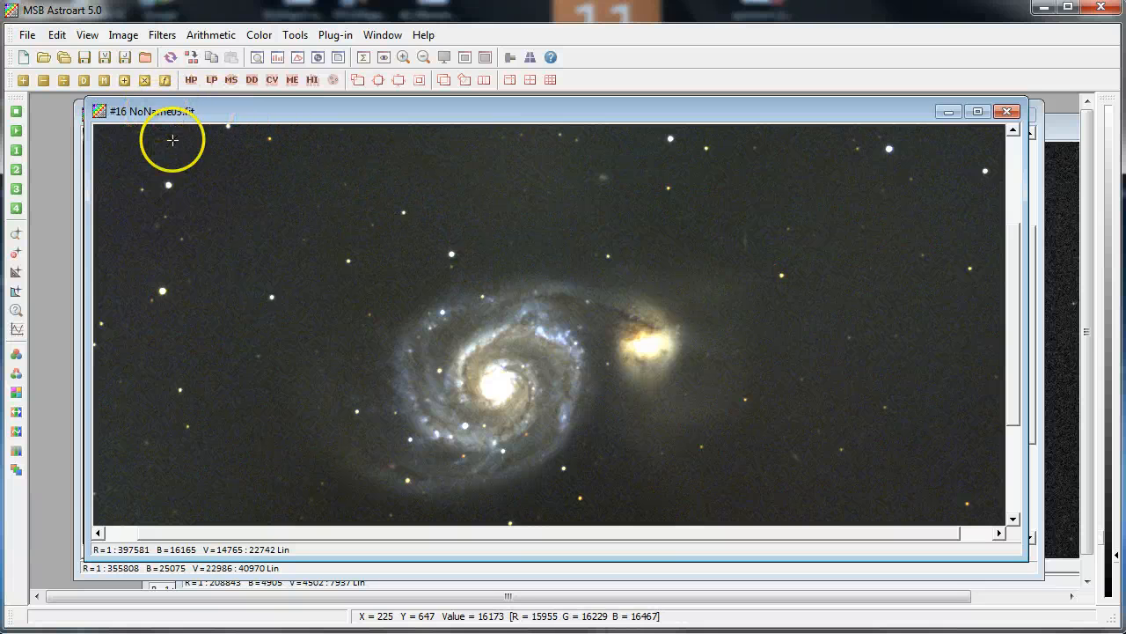
Adjust the colour balance by raising the blue brightness to +5 and apply it
left_click(254, 37)
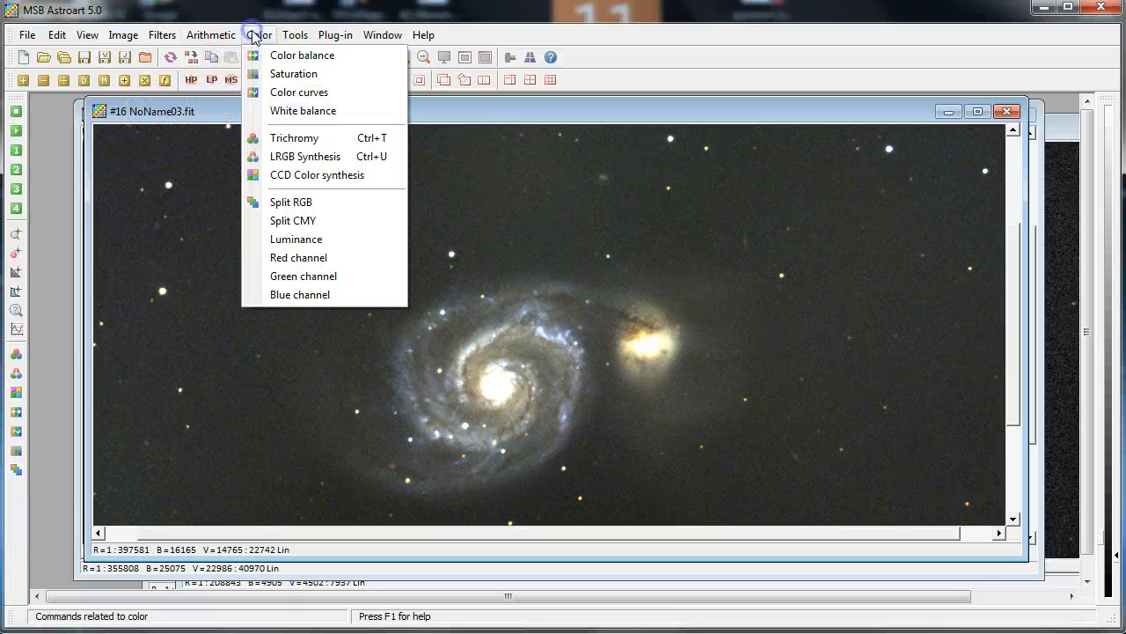
left_click(273, 56)
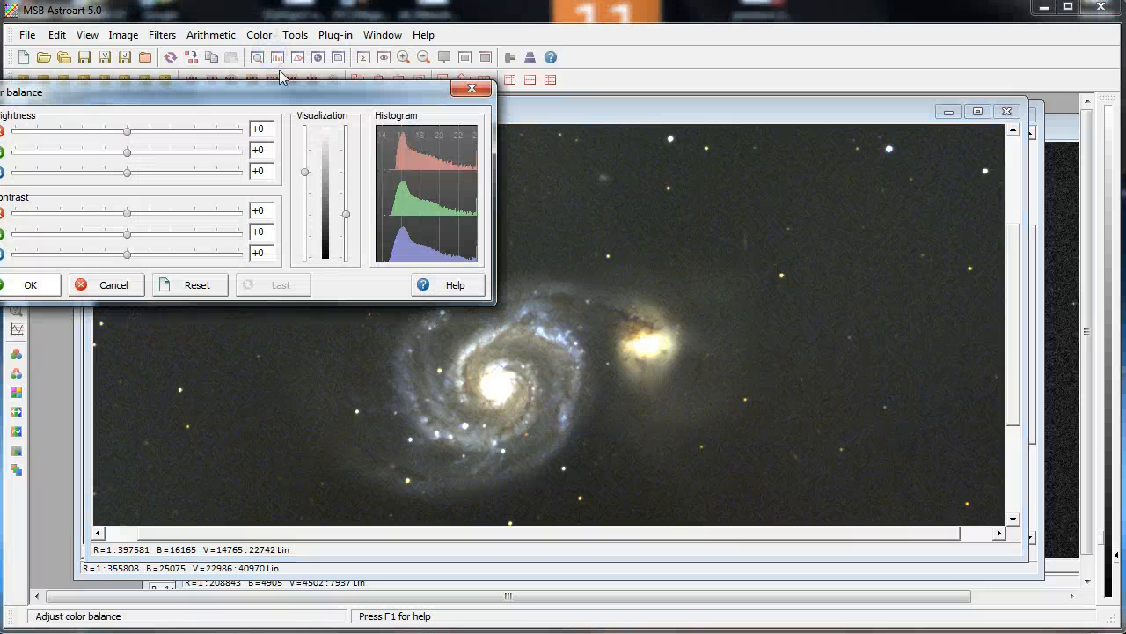
left_click_drag(267, 92, 866, 57)
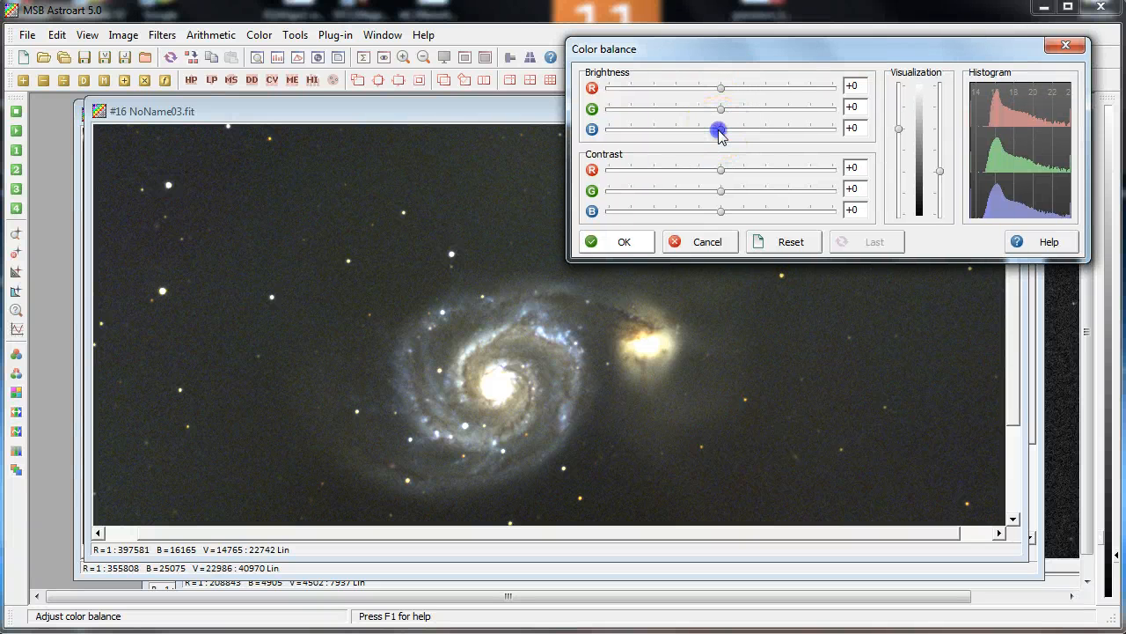
left_click_drag(720, 132, 733, 132)
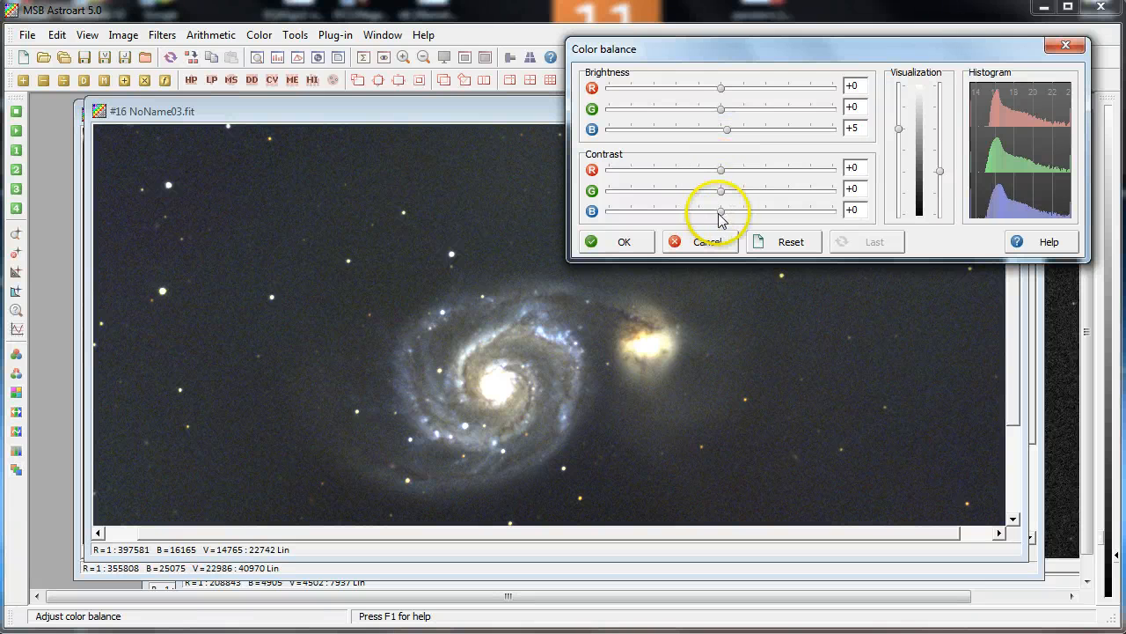
left_click(725, 212)
left_click_drag(754, 216, 733, 216)
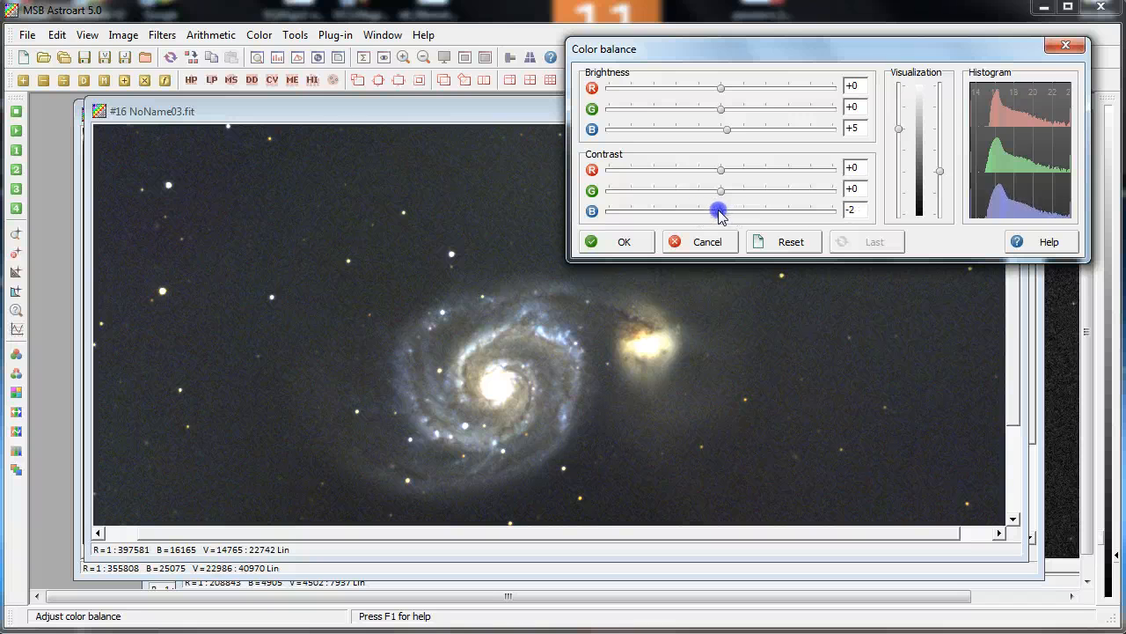
left_click(624, 242)
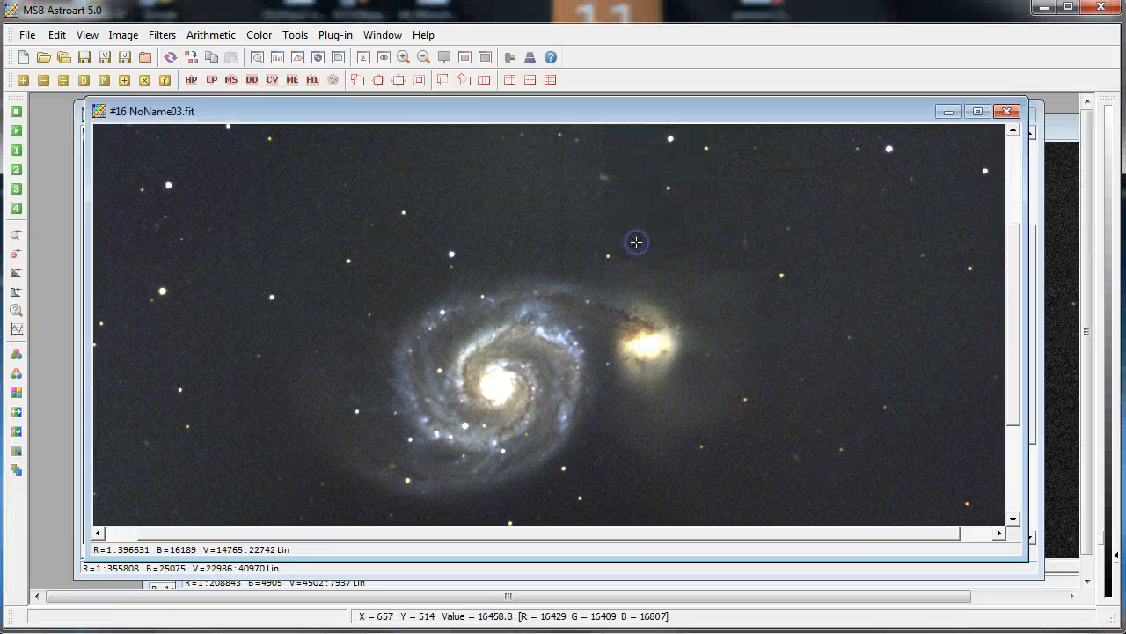
Open the Saturation adjustment, set saturation to 68 and enable Skip background
left_click(270, 35)
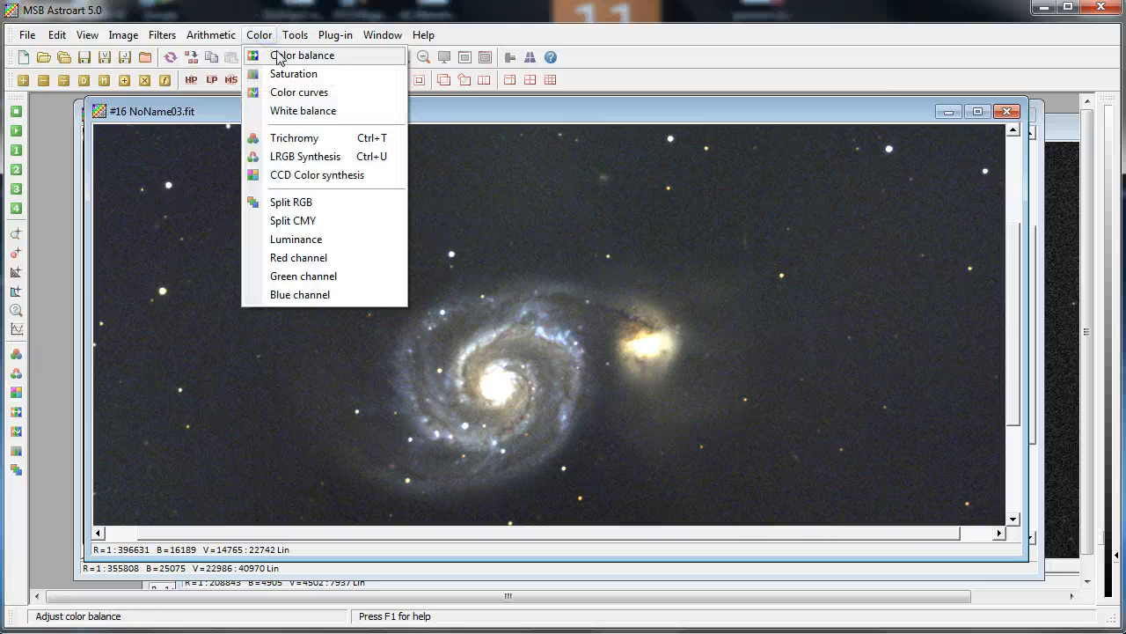
left_click(282, 73)
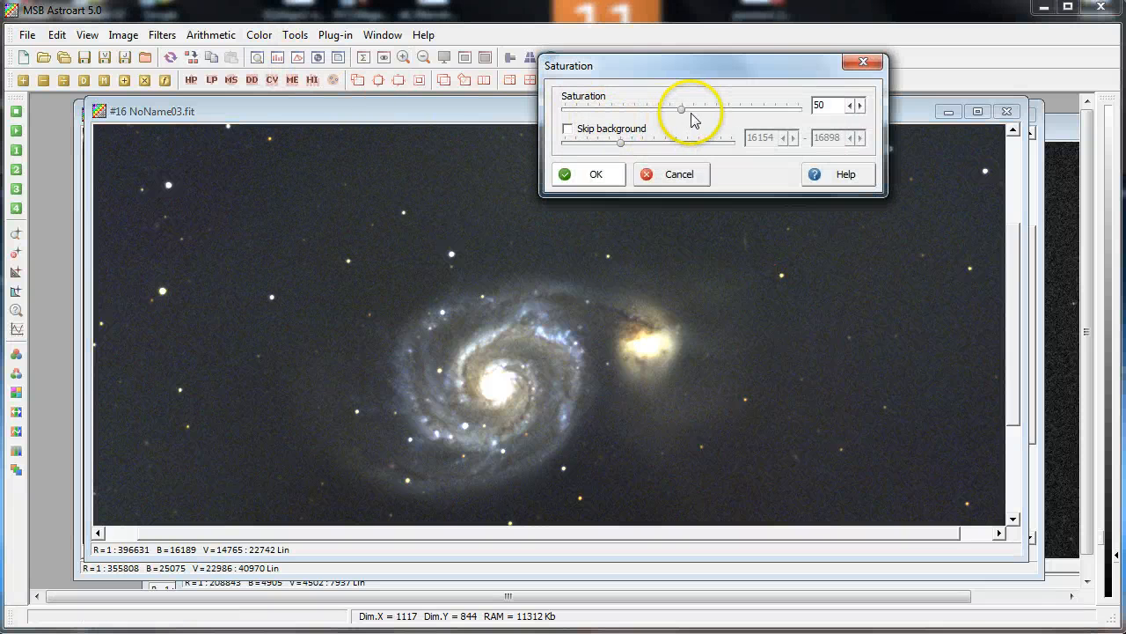
left_click_drag(682, 112, 689, 114)
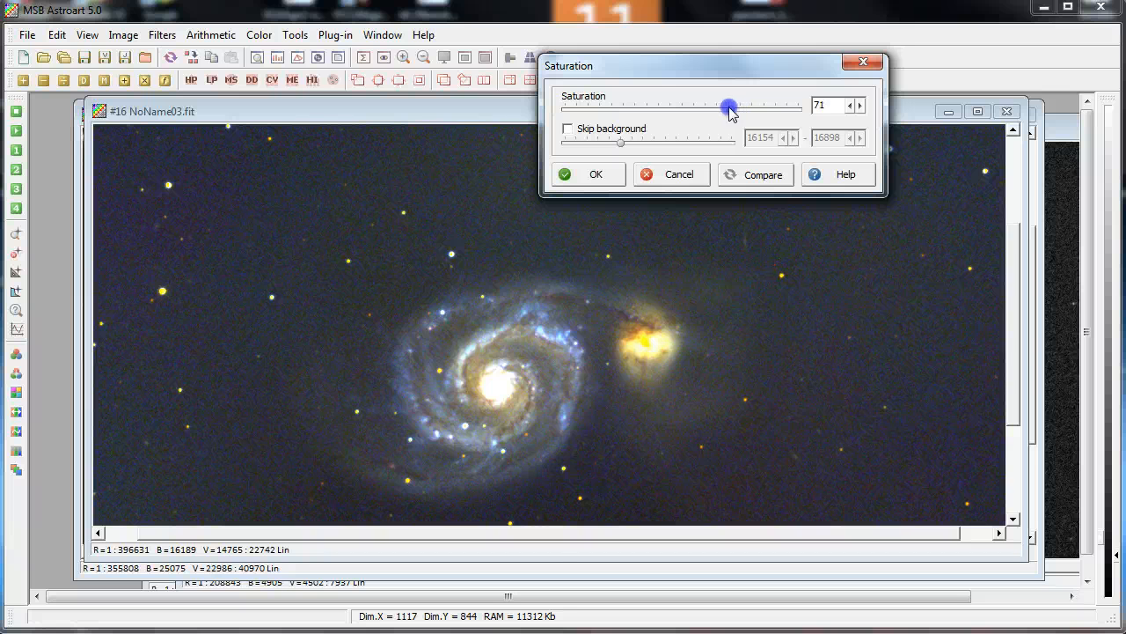
left_click(576, 134)
left_click(715, 111)
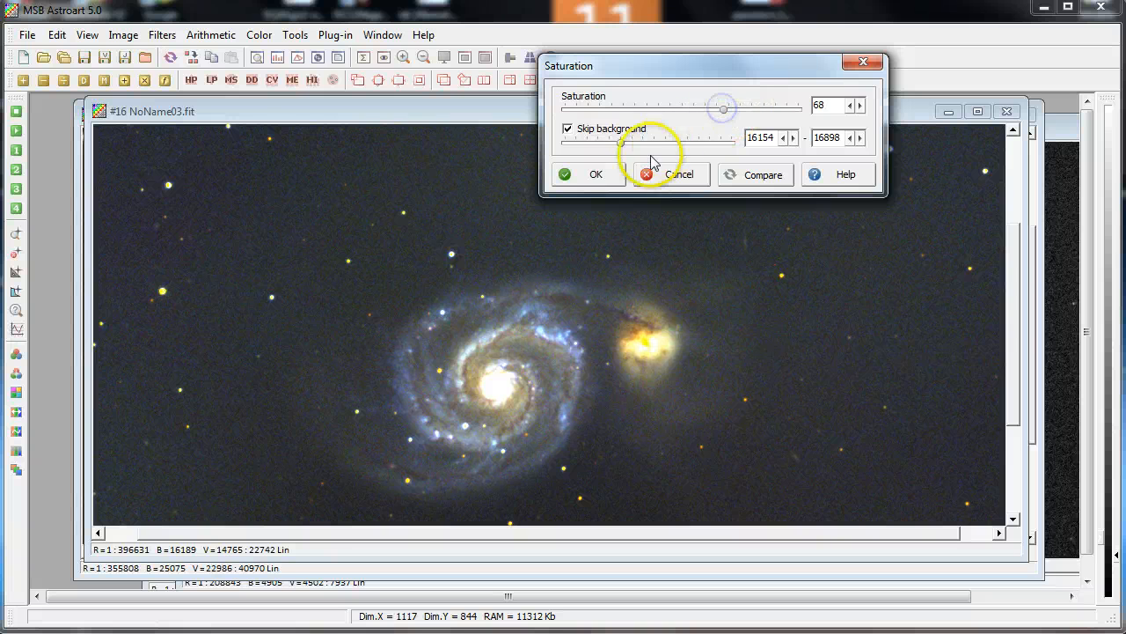
Try shifting the skipped background range, compare the result and apply the saturation with range 16154 to 16898
left_click_drag(621, 148, 649, 145)
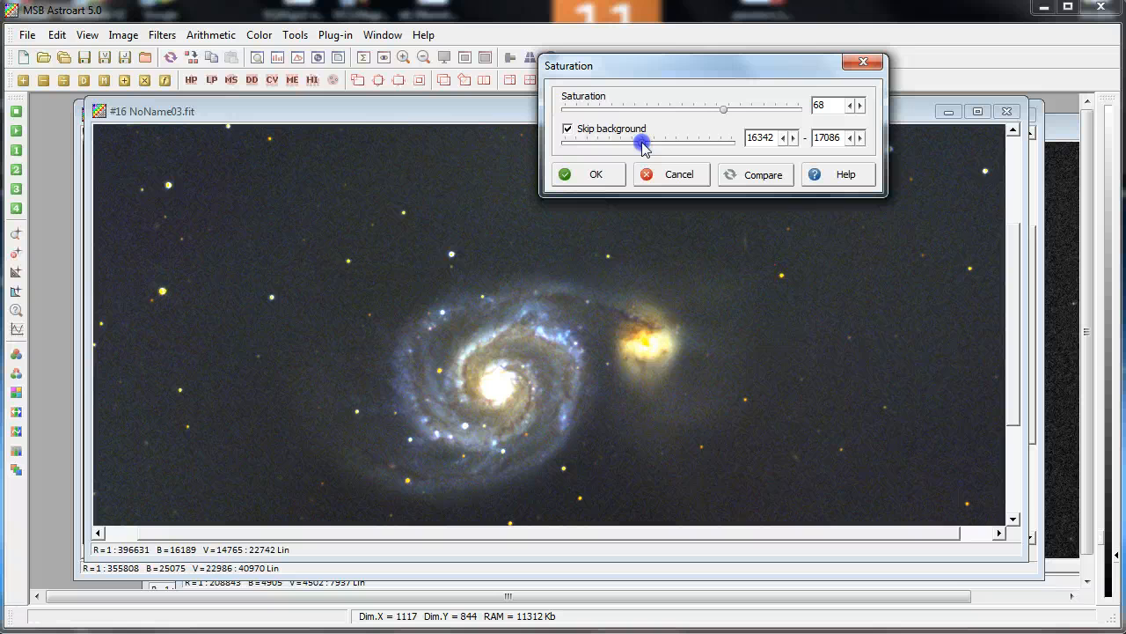
left_click_drag(643, 148, 642, 146)
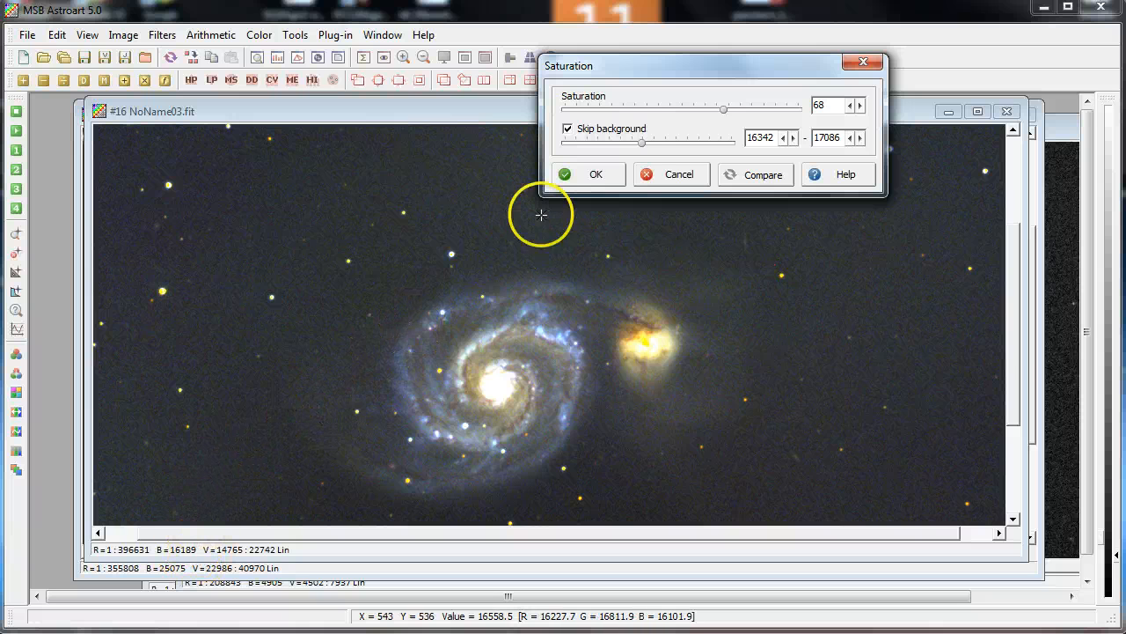
left_click(645, 148)
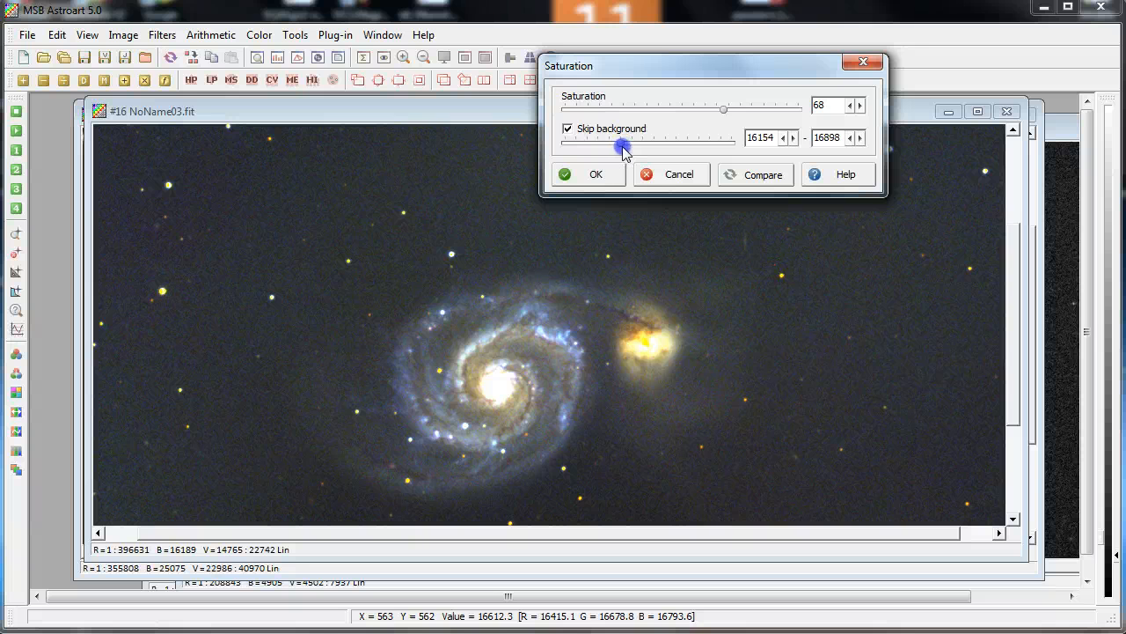
left_click(598, 175)
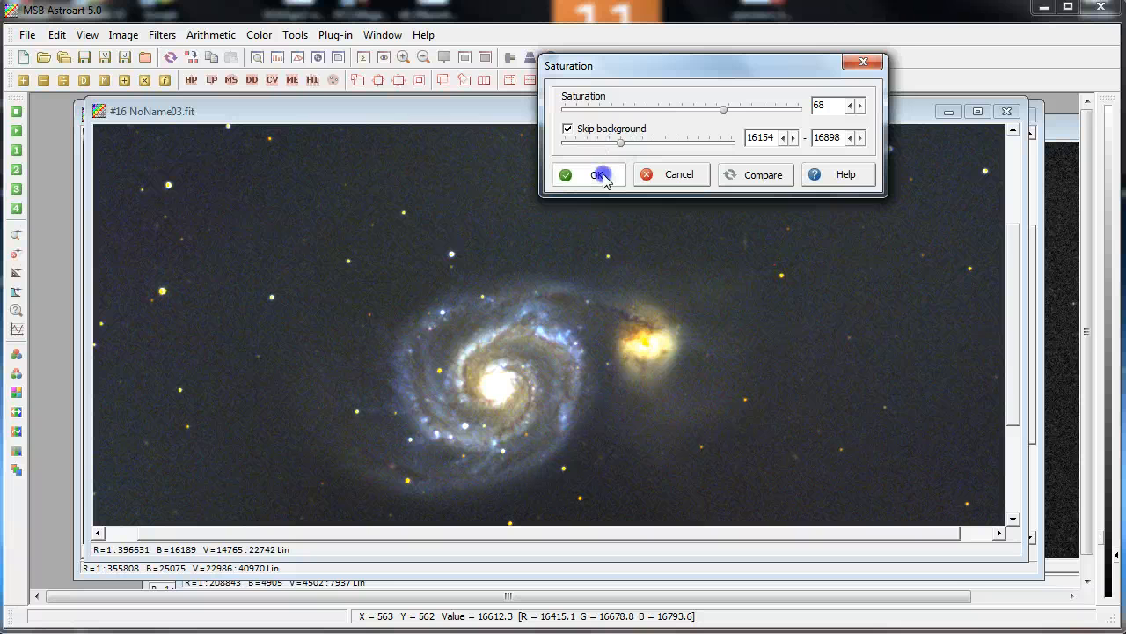
left_click(724, 176)
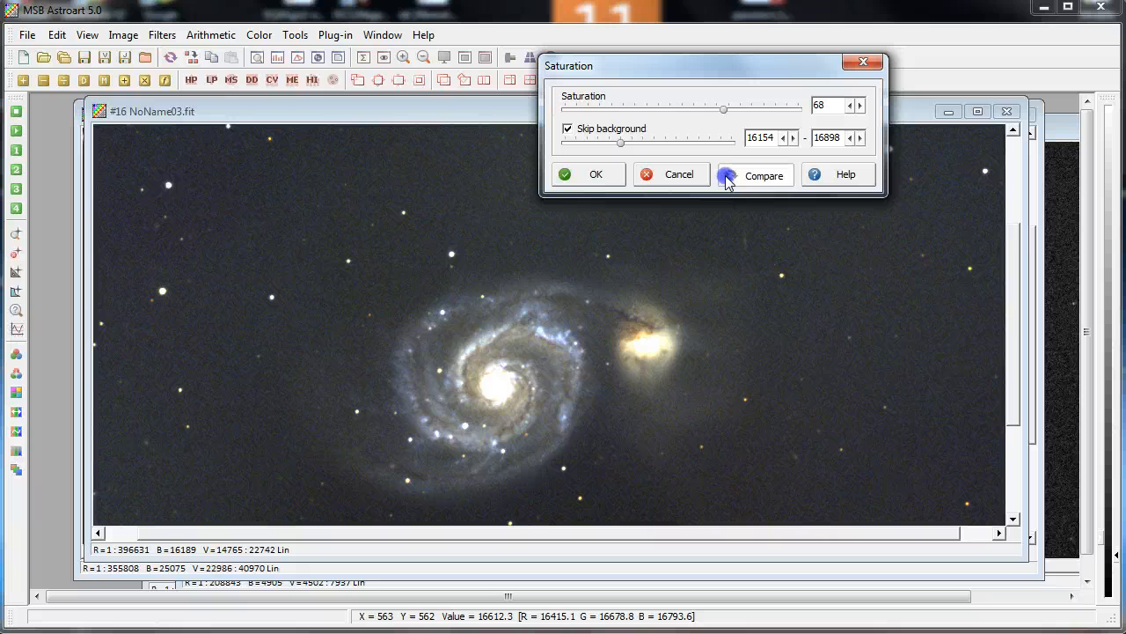
left_click(570, 176)
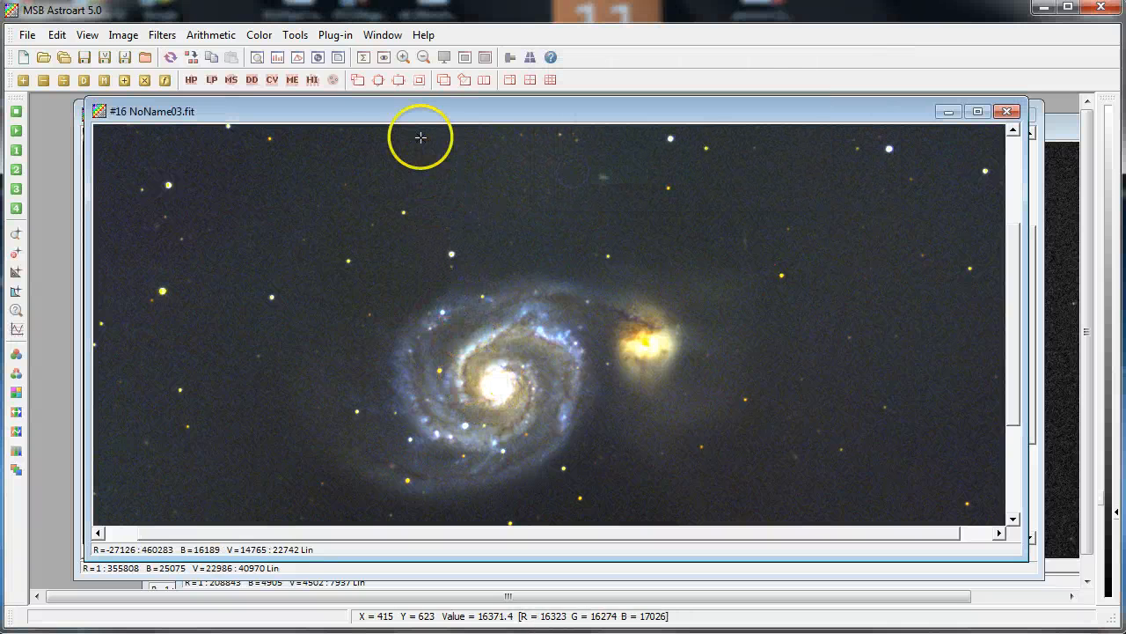
Try an adaptive unsharp mask with sigma 0.4 and coefficient 2.4 in preview, then cancel it
left_click(162, 35)
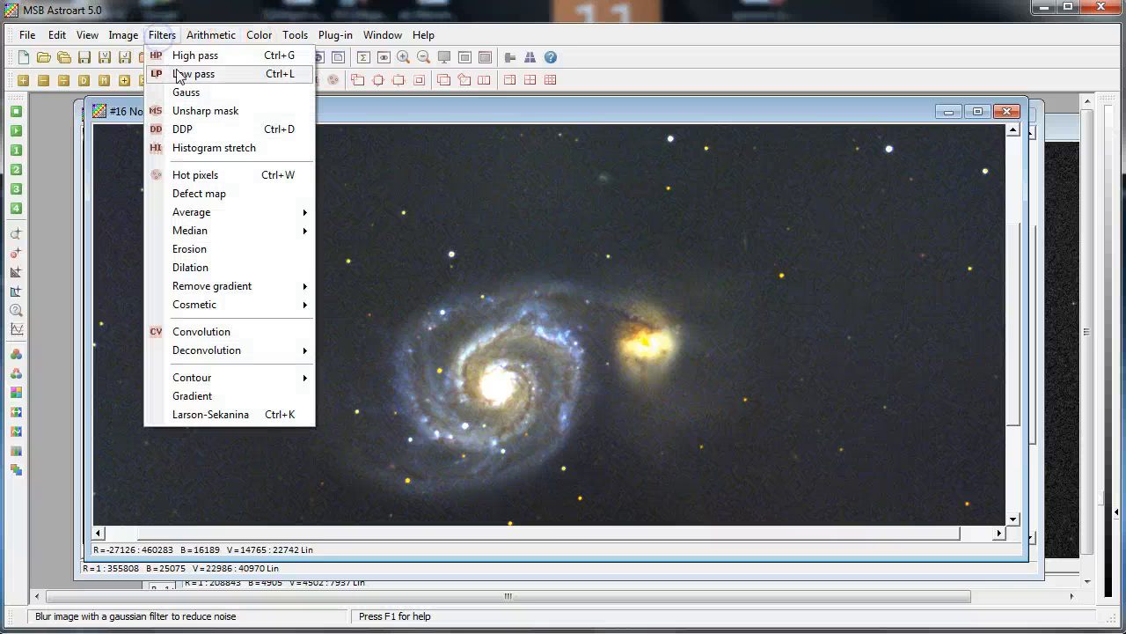
left_click(195, 111)
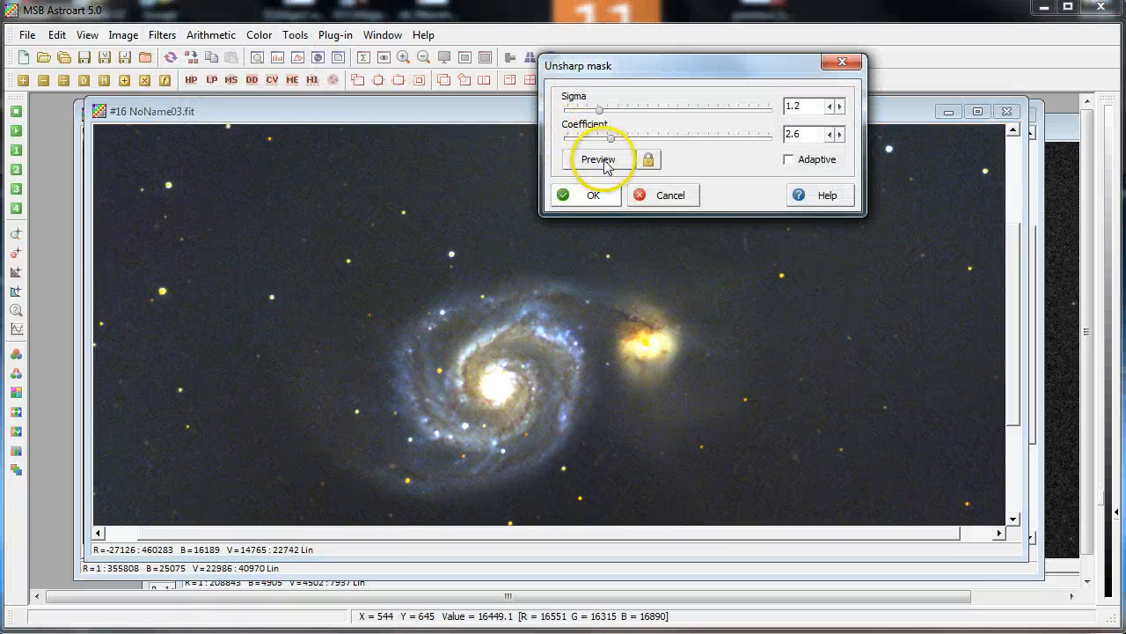
left_click(650, 159)
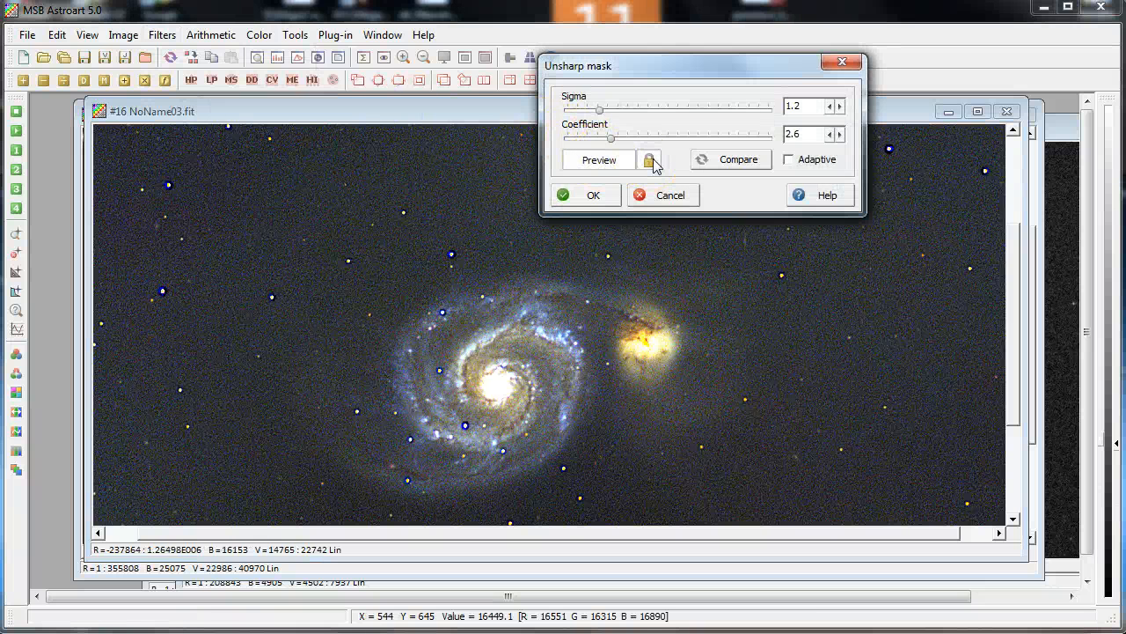
left_click(651, 161)
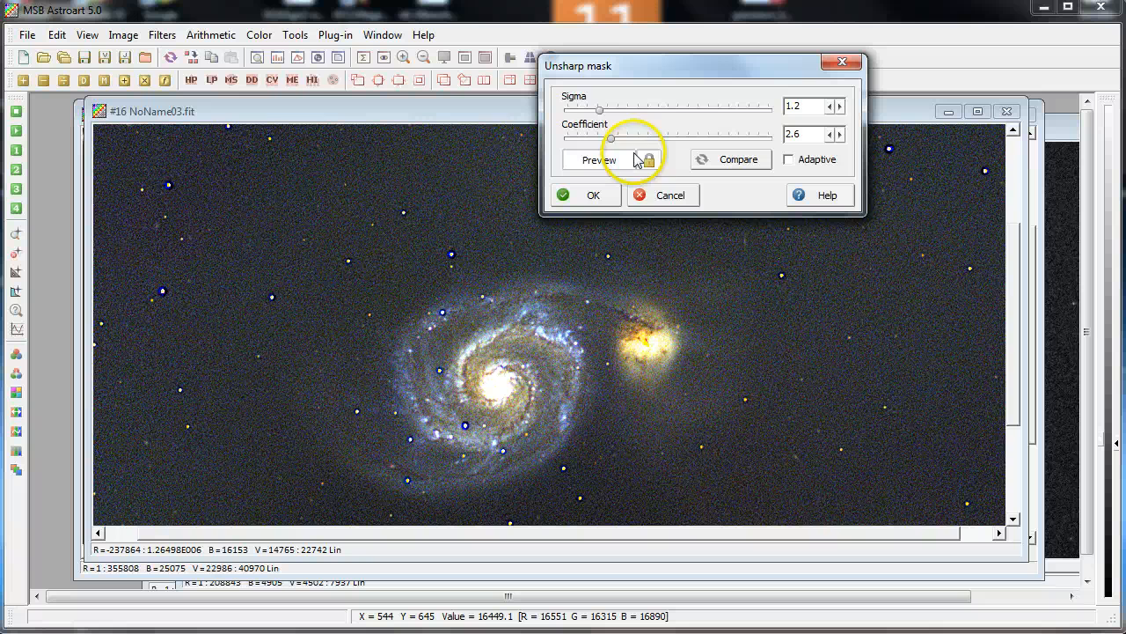
left_click(797, 167)
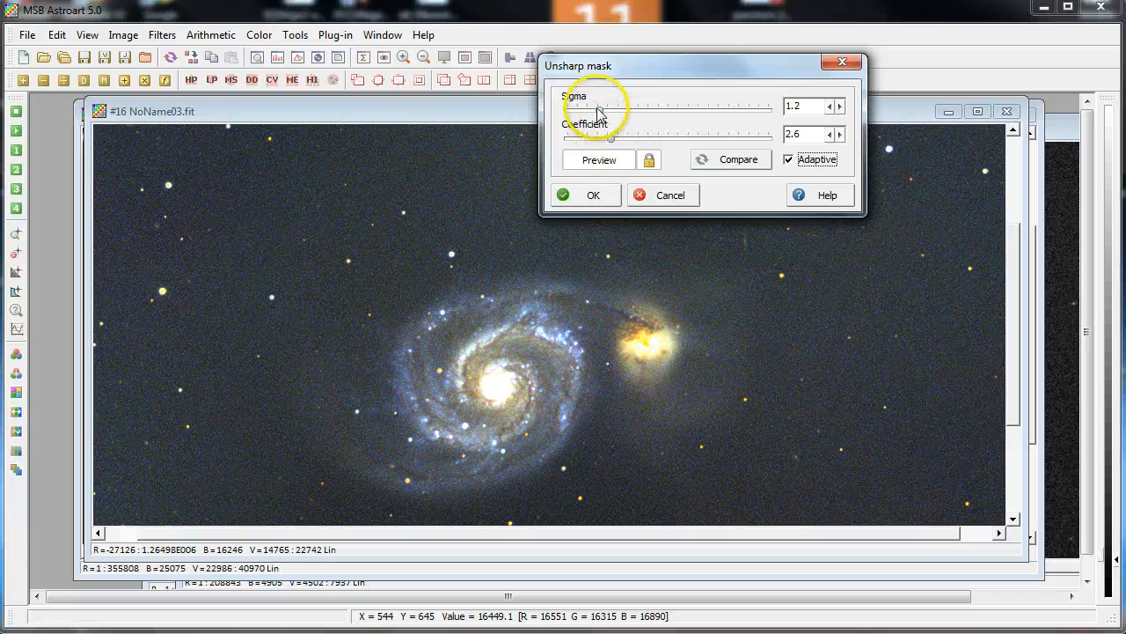
left_click_drag(601, 107, 613, 144)
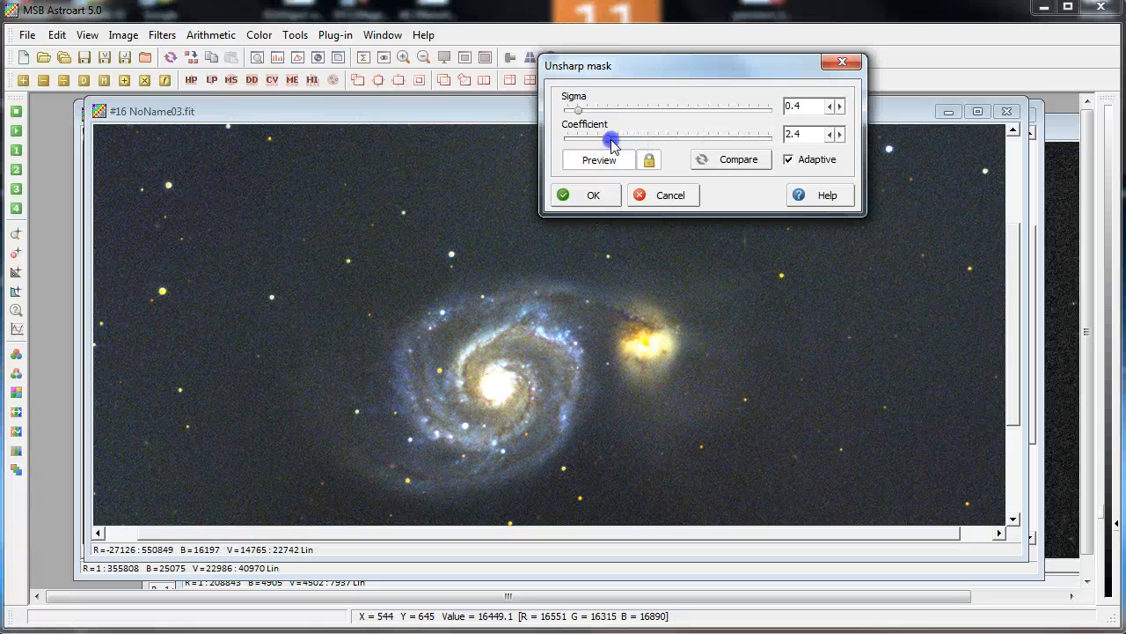
left_click(650, 192)
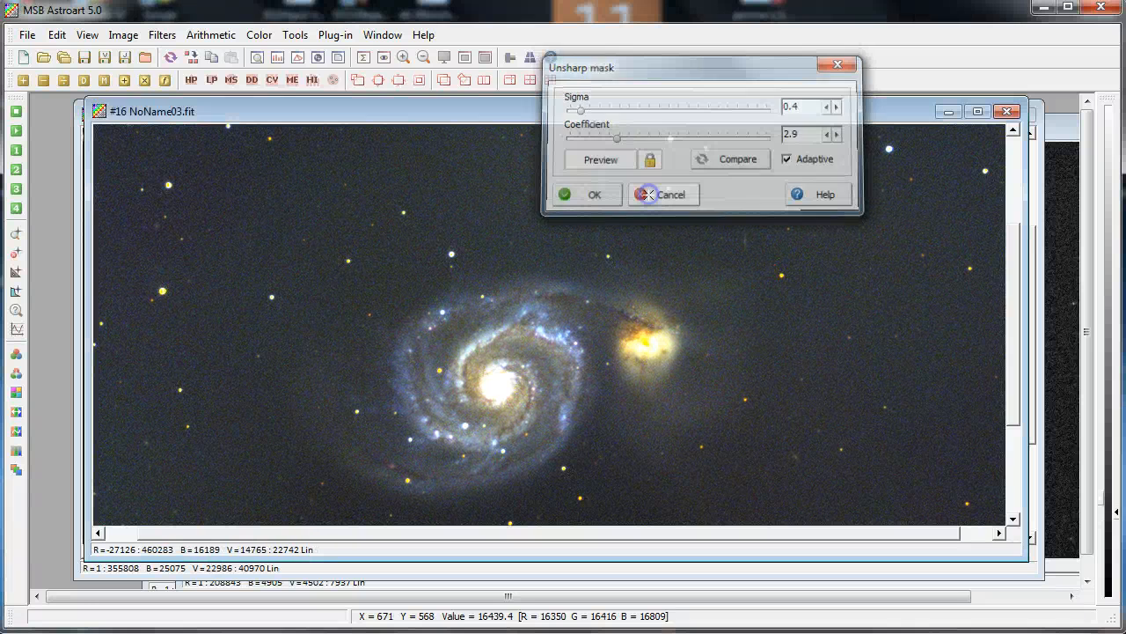
Apply the DDP filter with threshold 19360, high-pass sigma 3.5 and strength 60 after previewing it
left_click(162, 34)
left_click(185, 128)
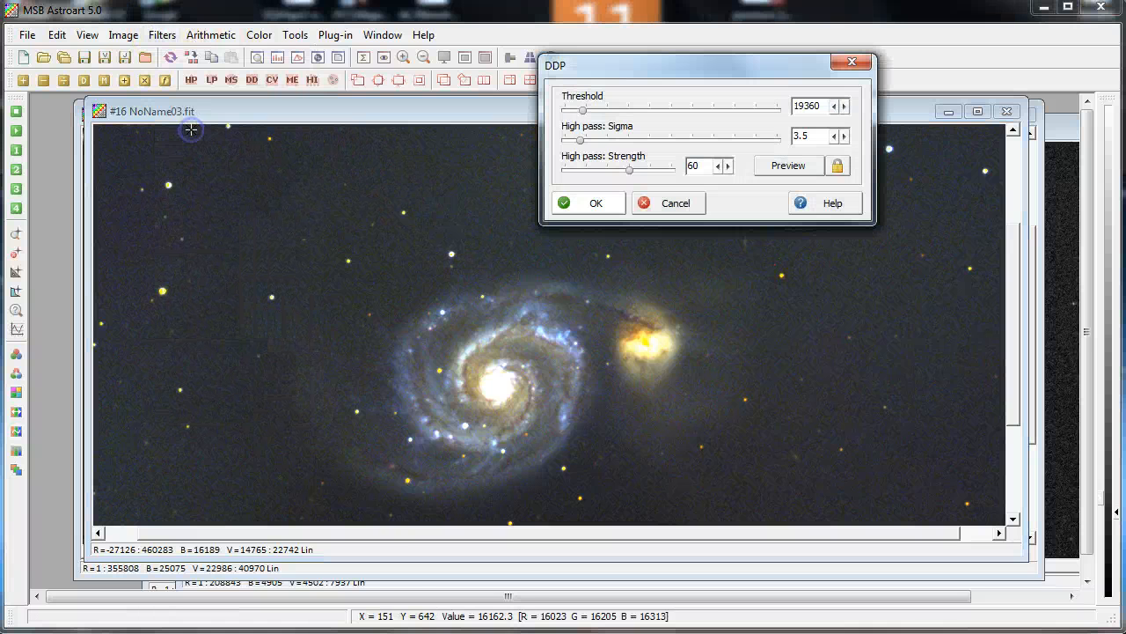
left_click_drag(744, 71, 933, 51)
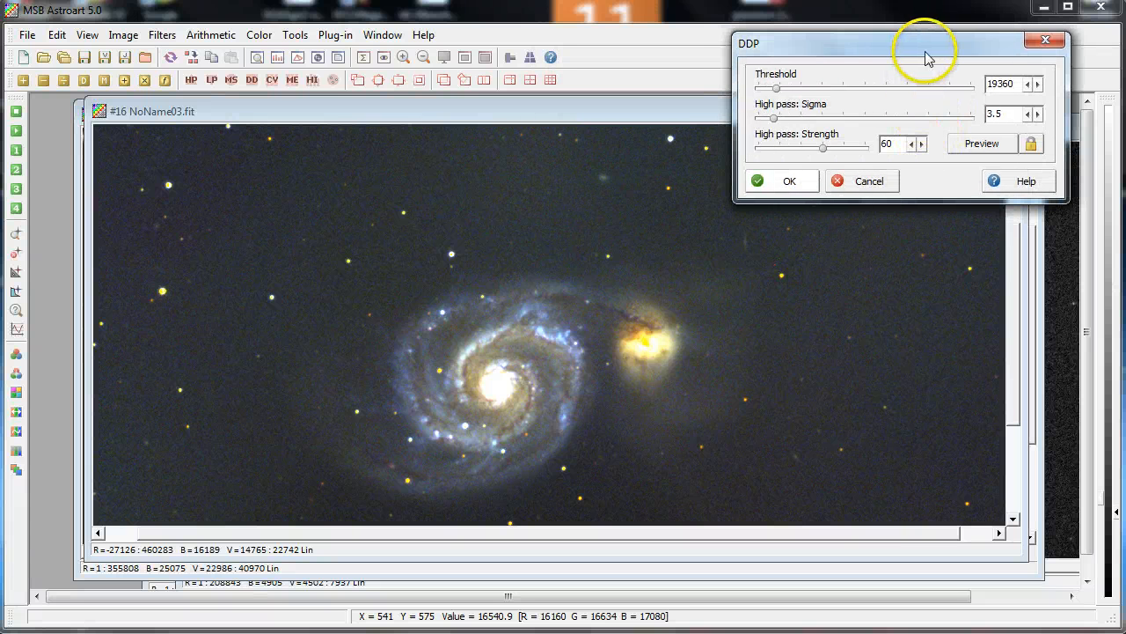
left_click(1034, 146)
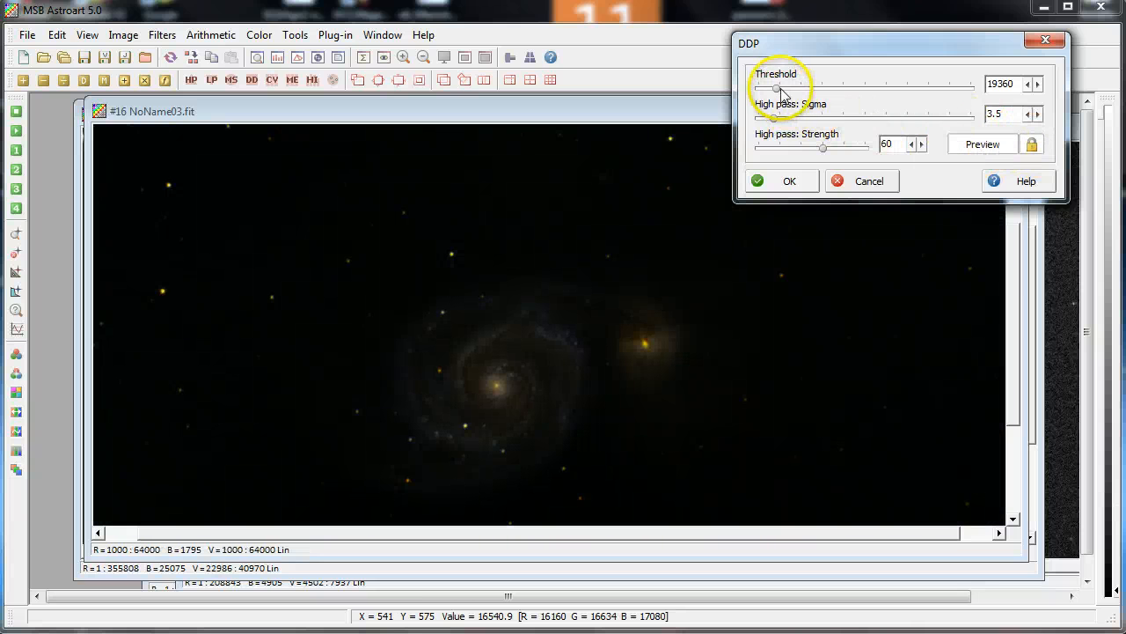
left_click(832, 51)
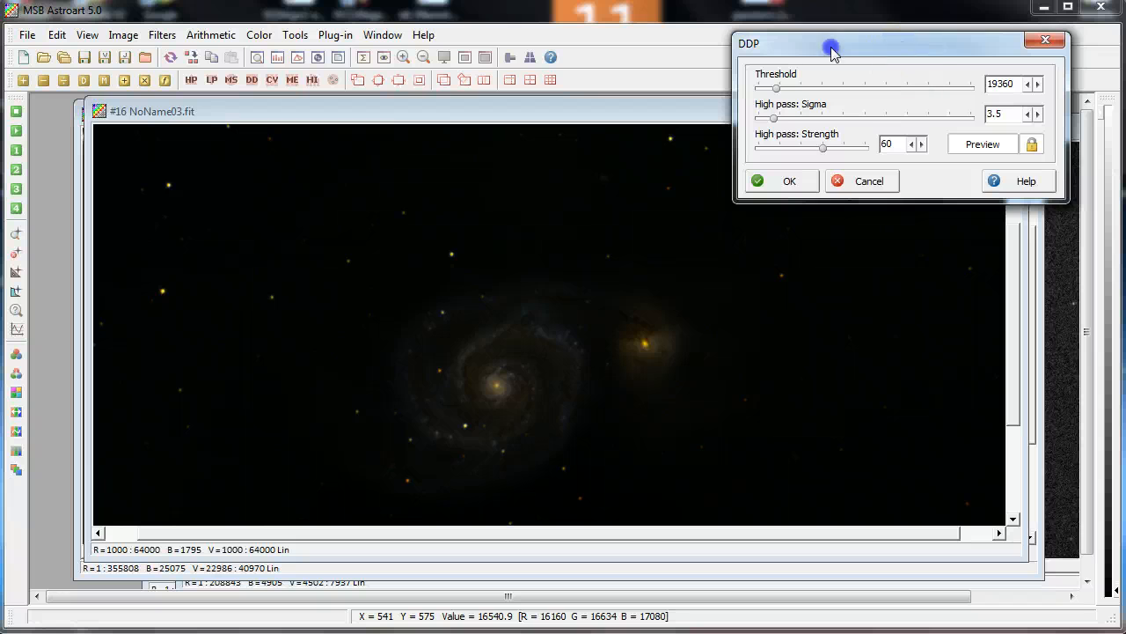
left_click_drag(832, 51, 737, 49)
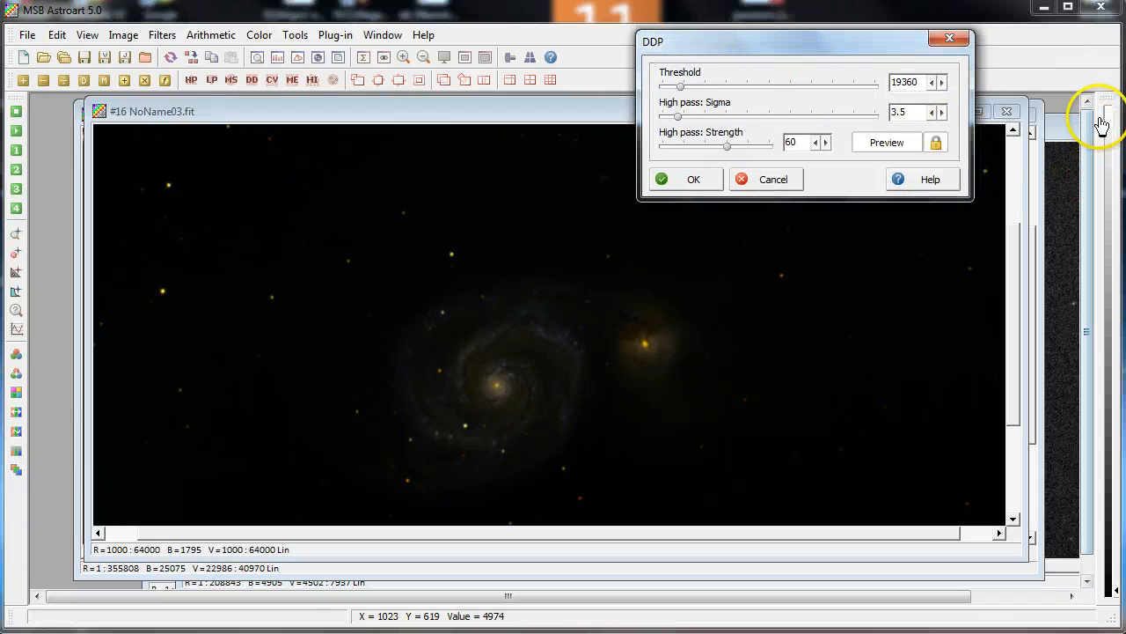
left_click_drag(1101, 123, 1125, 334)
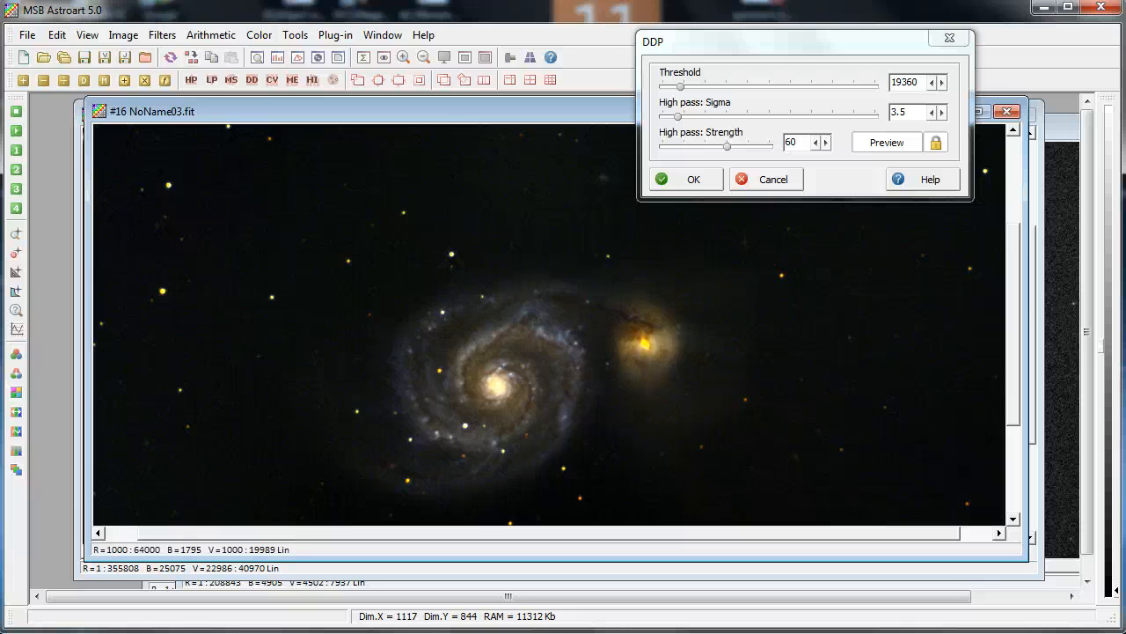
left_click(693, 180)
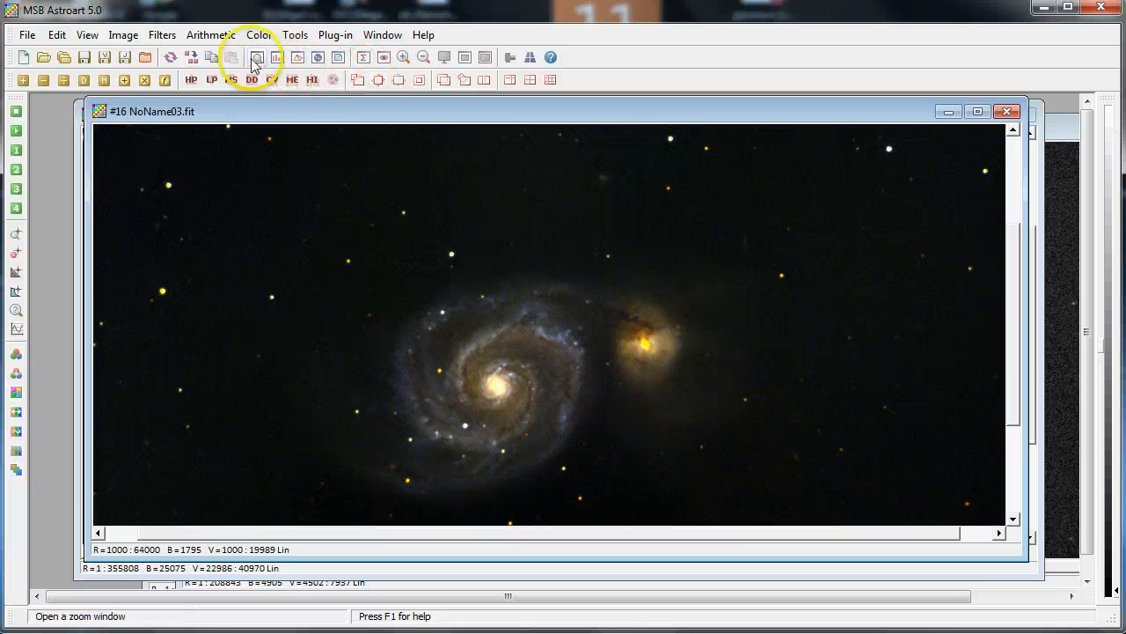
Raise the midpoints of the blue, green and red colour curves and apply the curves
left_click(258, 35)
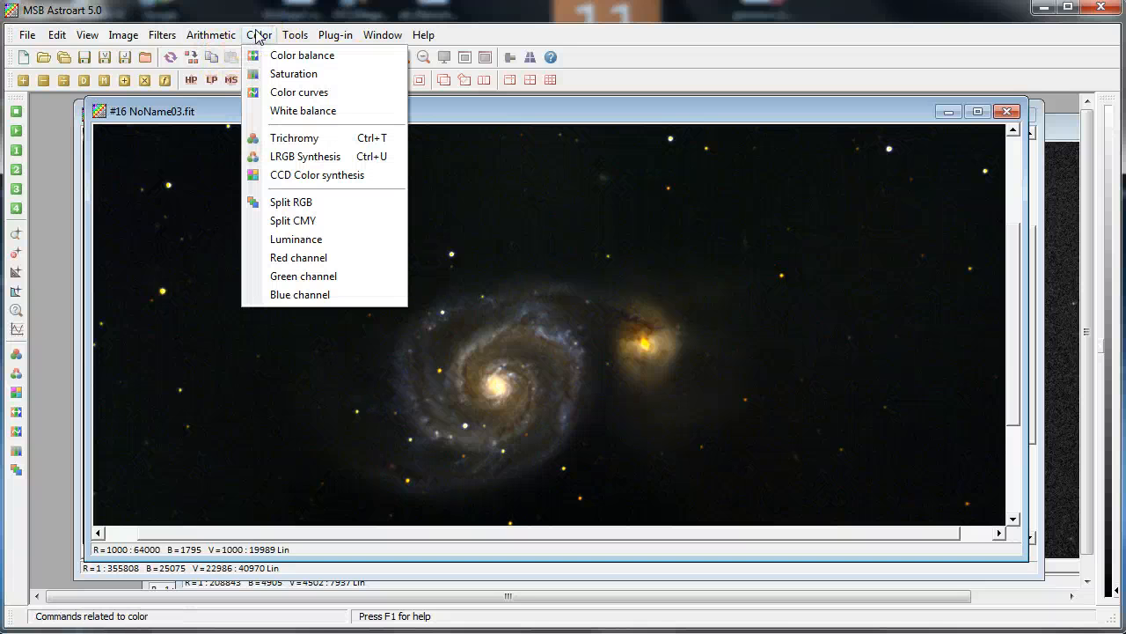
left_click(282, 96)
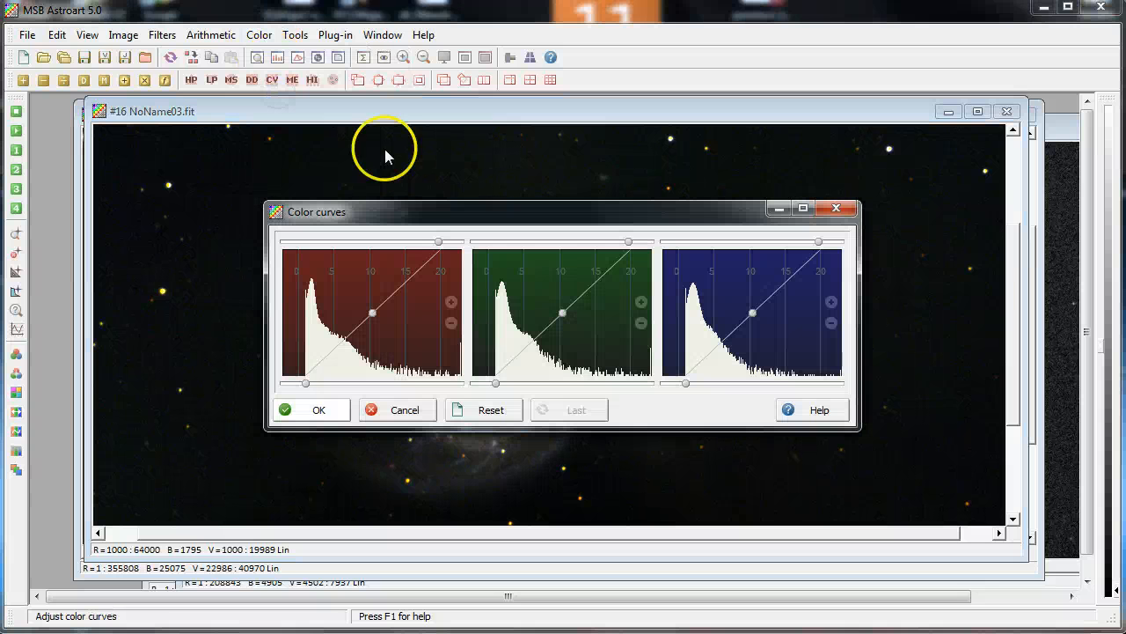
left_click_drag(455, 212, 218, 44)
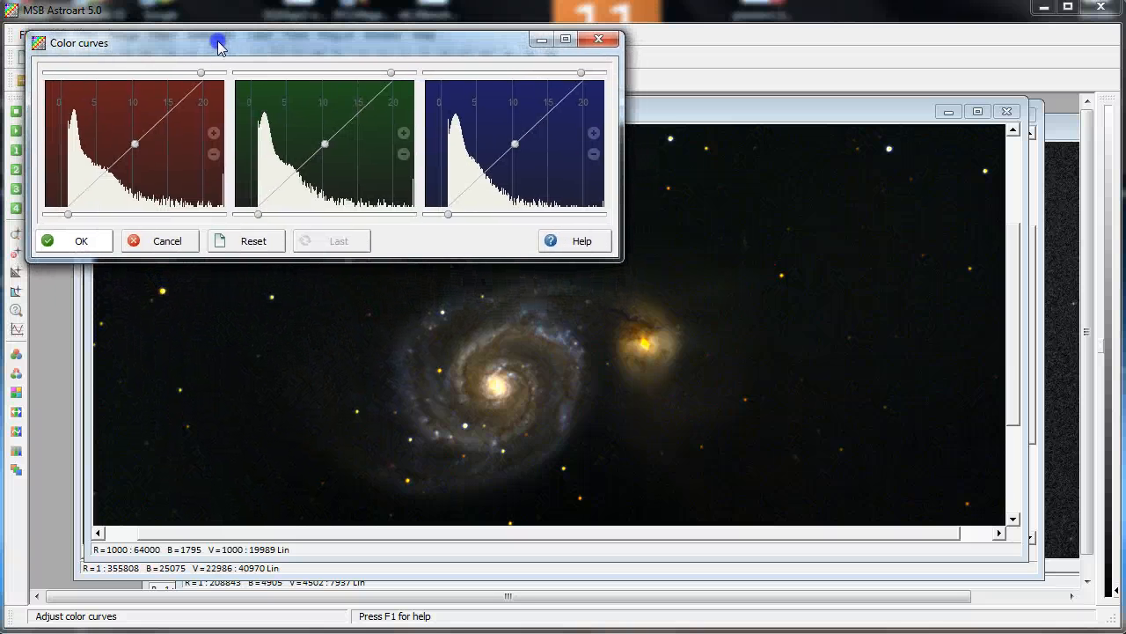
left_click(514, 146)
left_click_drag(514, 149, 491, 133)
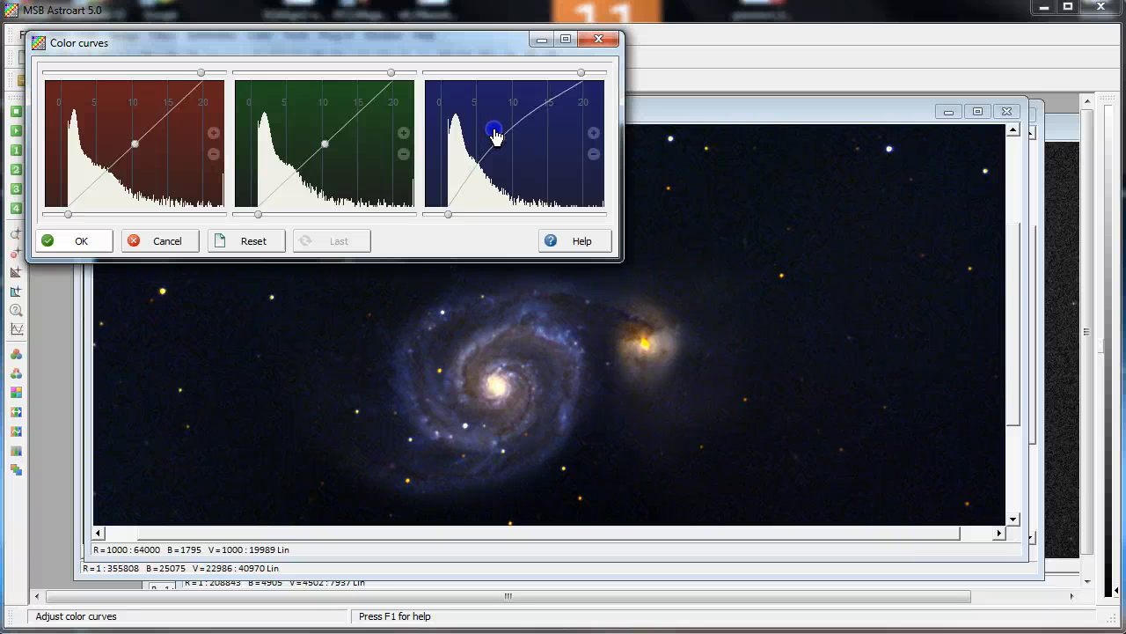
mouse_move(325, 150)
left_mouse_down()
mouse_move(338, 154)
mouse_move(318, 142)
left_mouse_up()
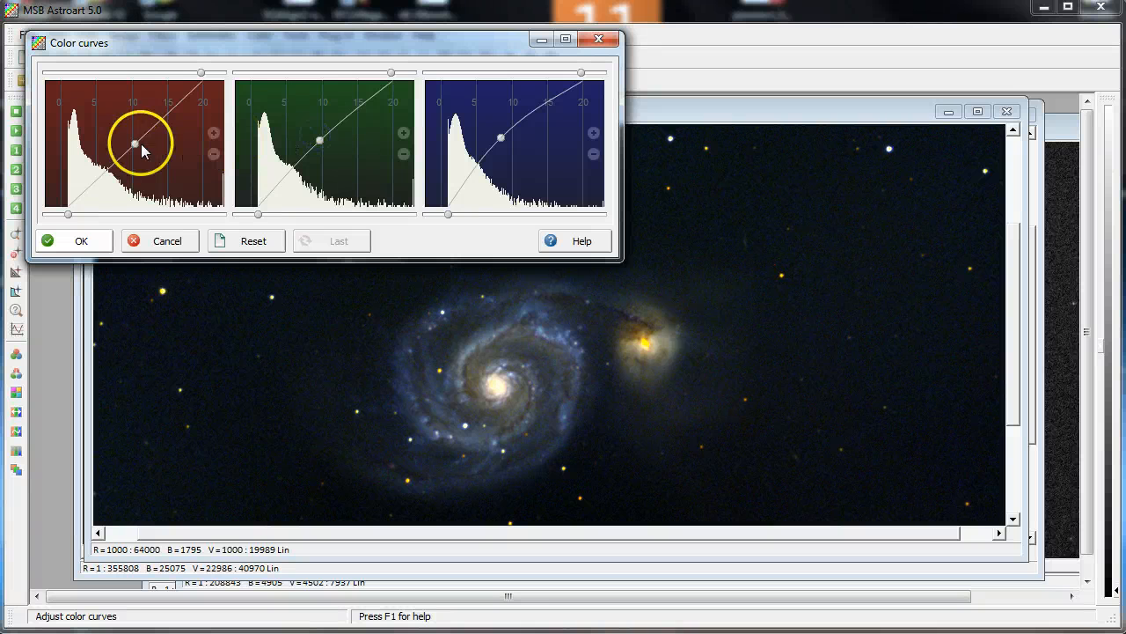
mouse_move(140, 145)
left_mouse_down()
mouse_move(123, 140)
mouse_move(135, 135)
left_mouse_up()
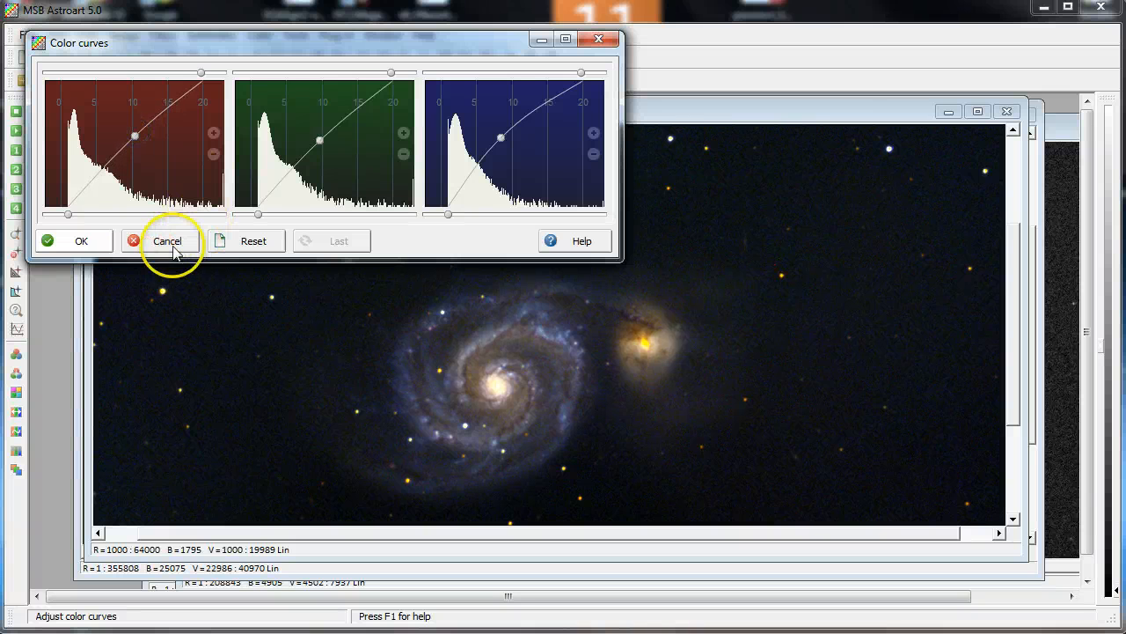
left_click(95, 241)
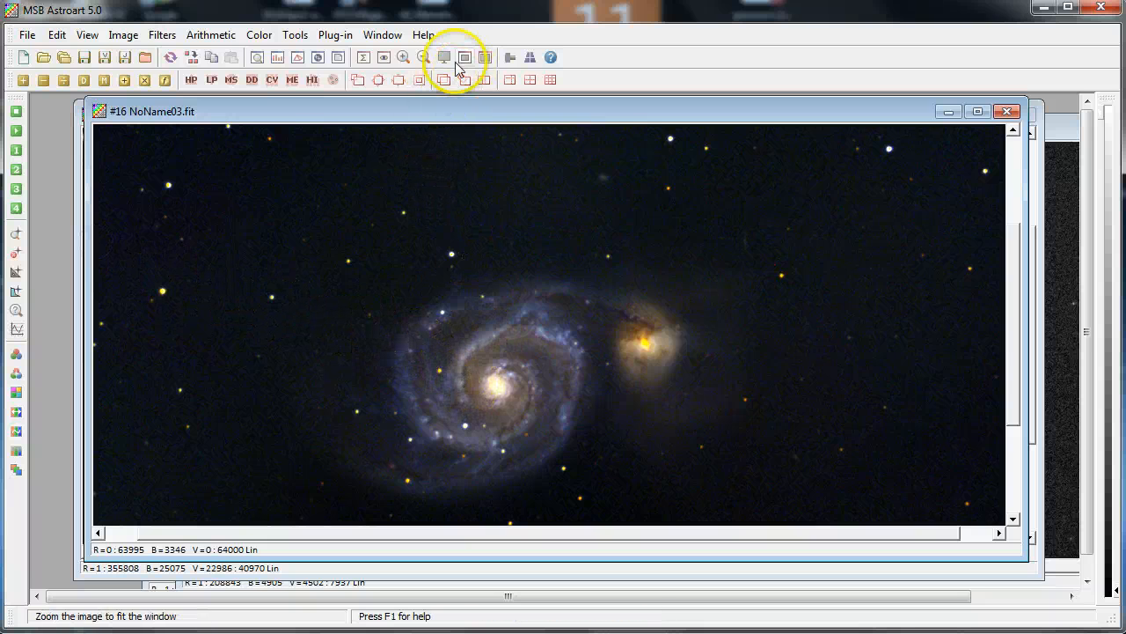
left_click(423, 57)
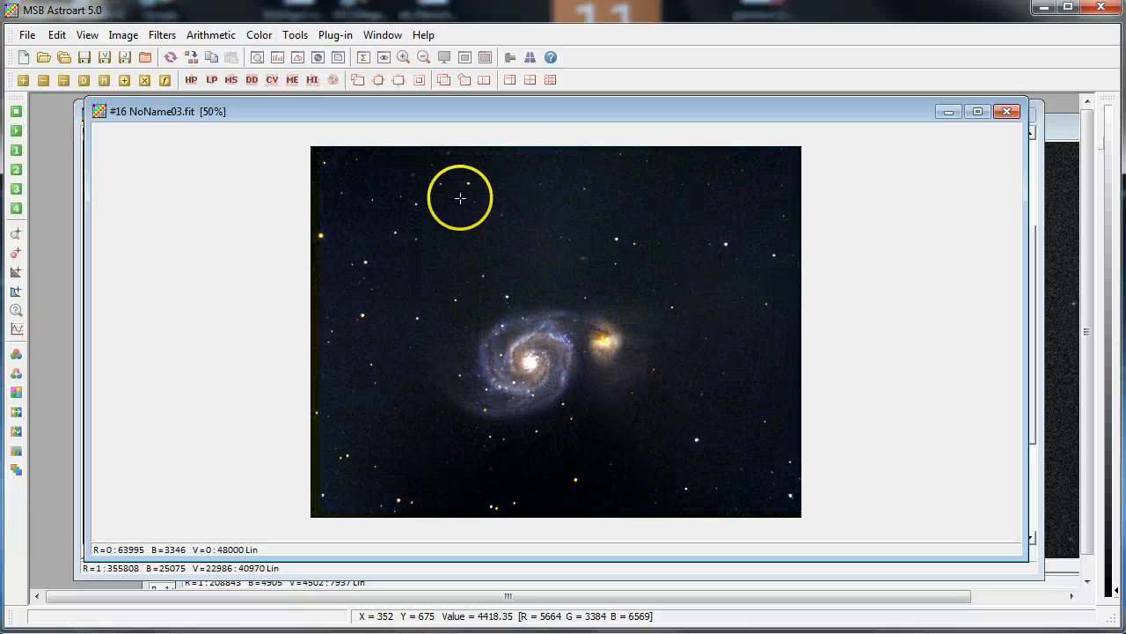
left_click(404, 58)
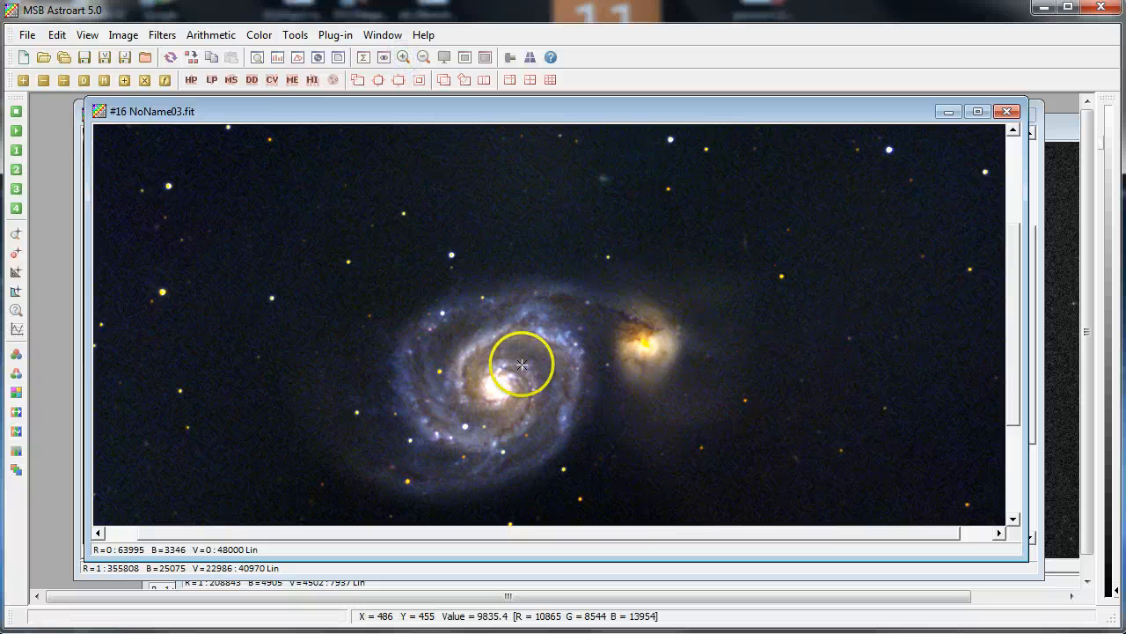